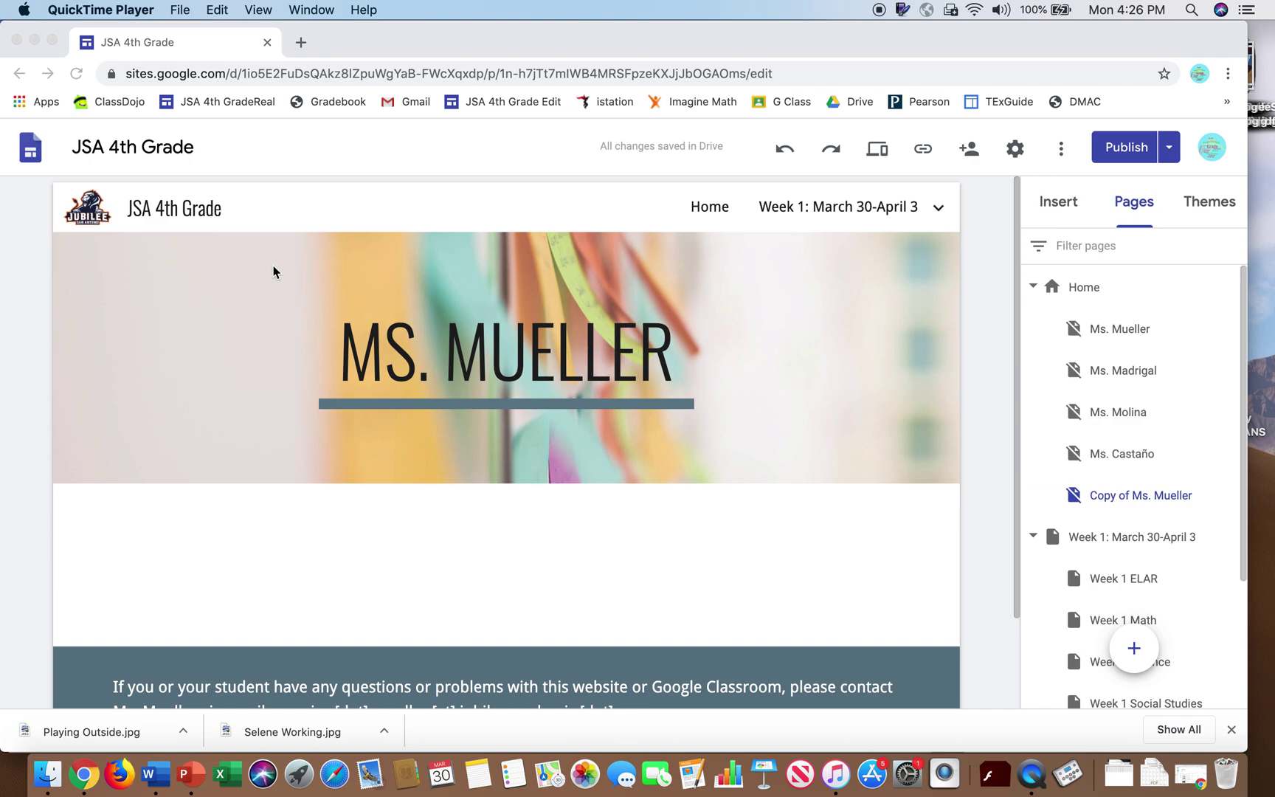
- Insert an empty text box below the header of the copied teacher page
{"action": "left_click", "coordinate": [172, 45]}
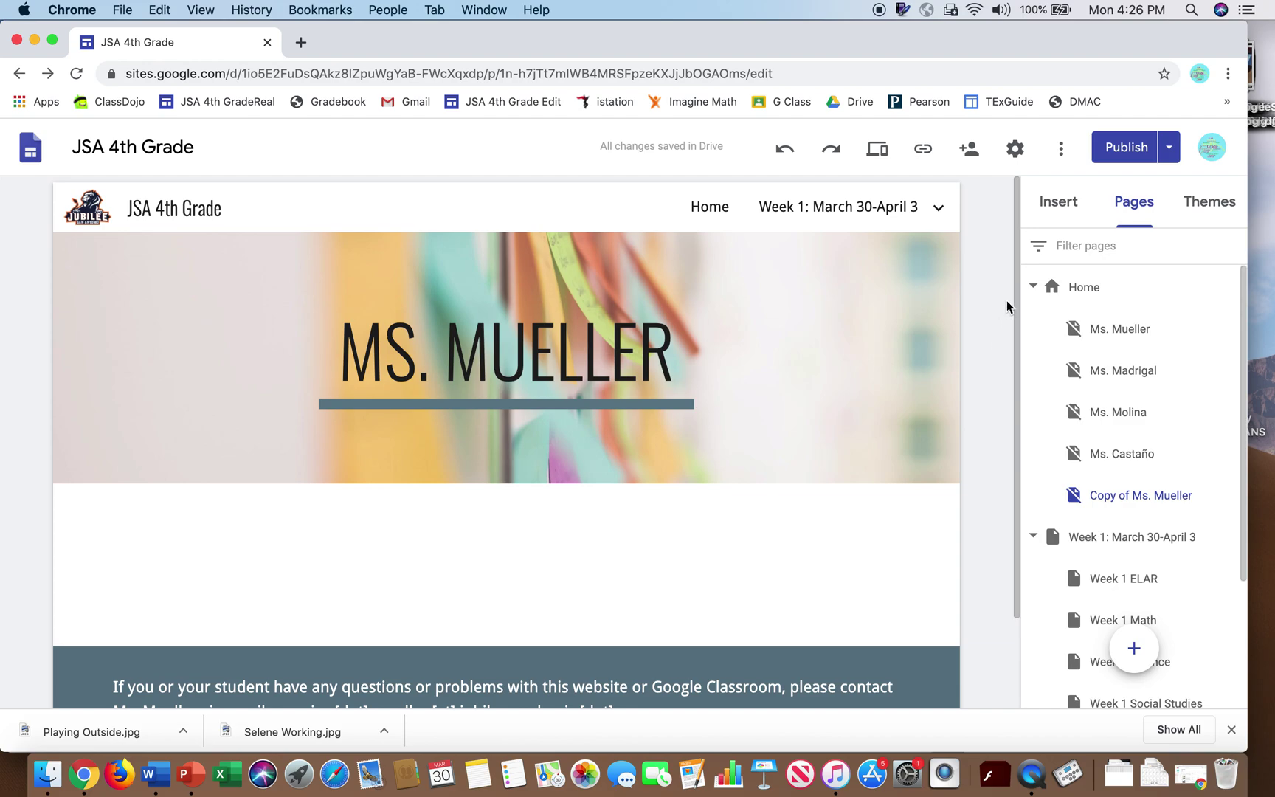
{"action": "left_click", "coordinate": [1122, 505]}
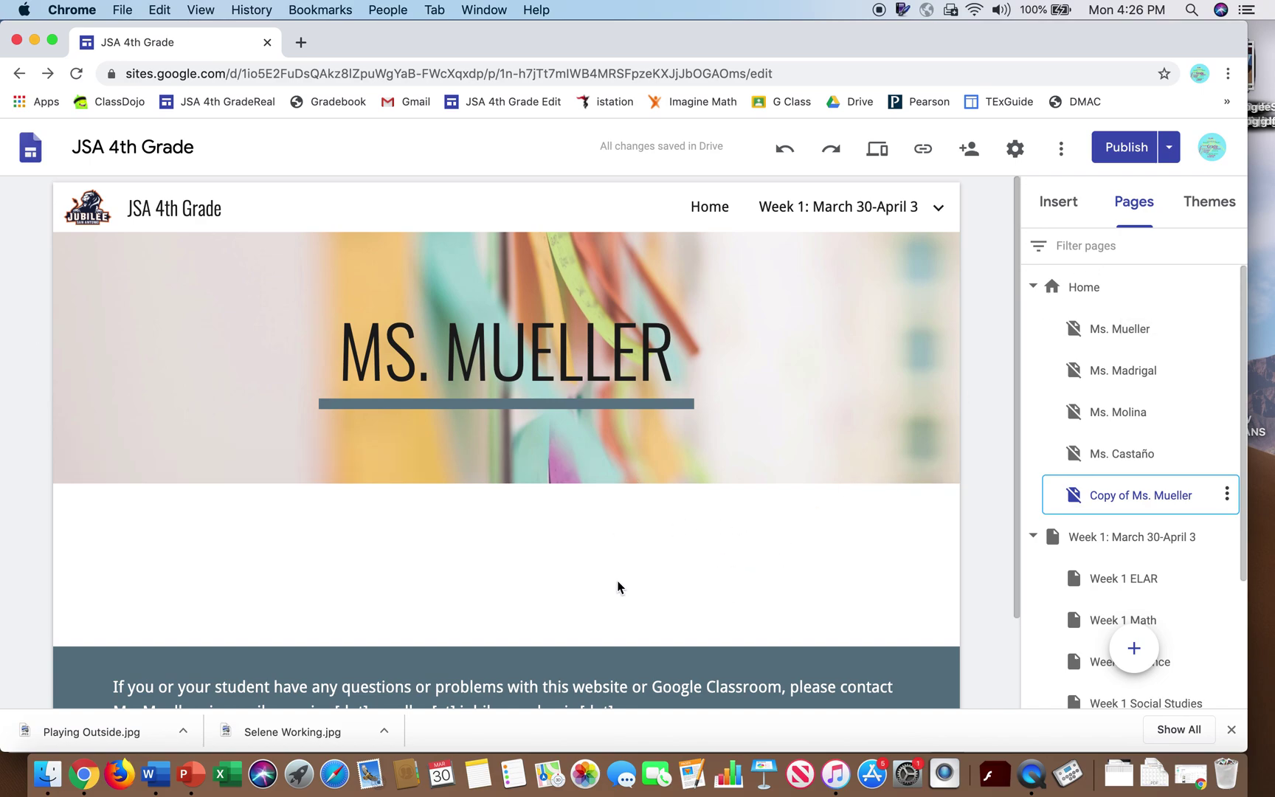
{"action": "left_click", "coordinate": [1067, 208]}
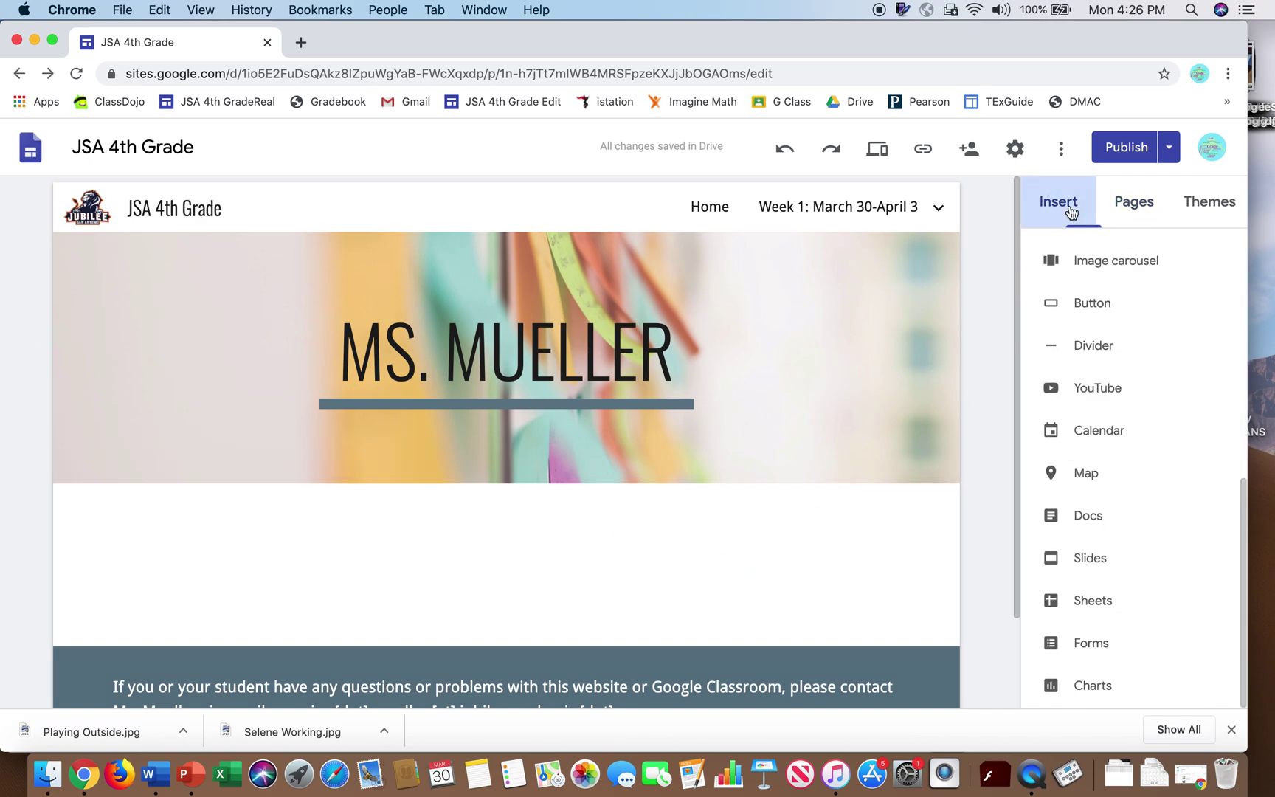
{"action": "scroll", "coordinate": [1079, 333], "scroll_direction": "up", "scroll_amount": 5}
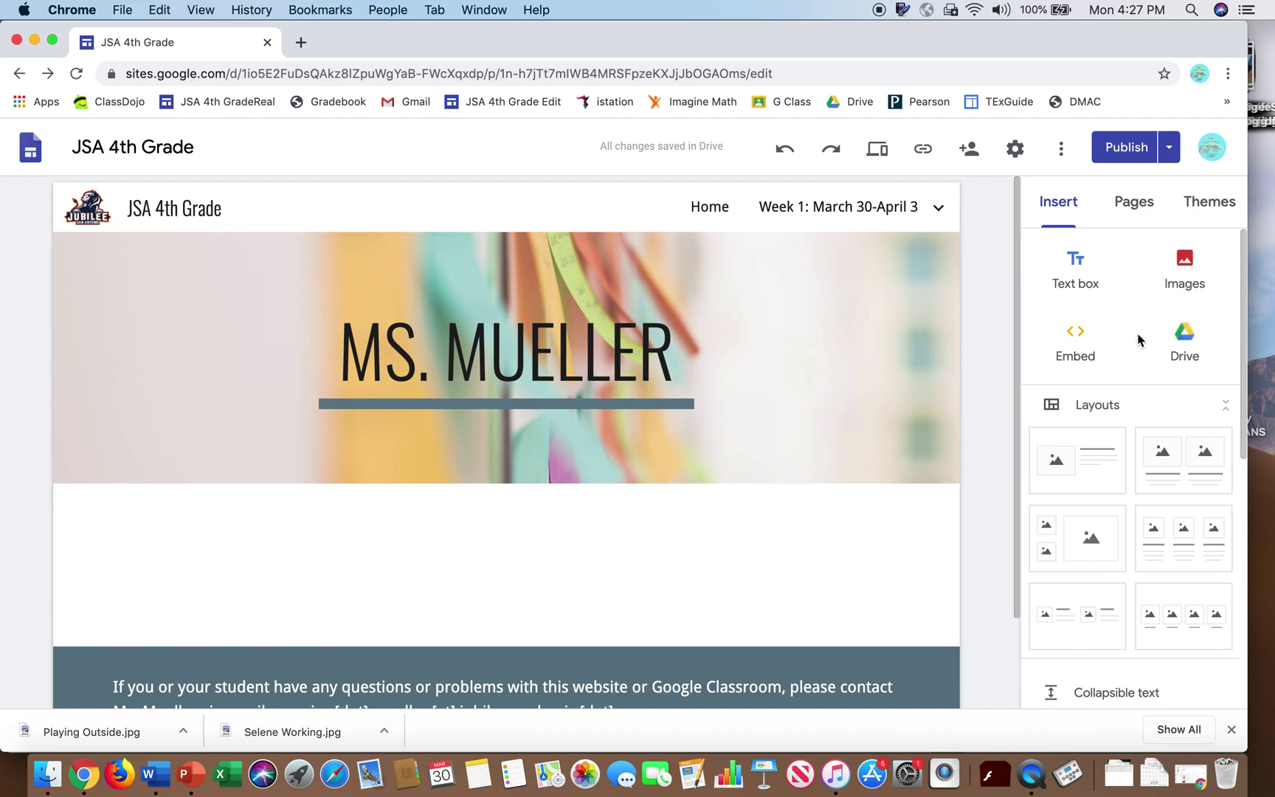
{"action": "scroll", "coordinate": [1133, 353], "scroll_direction": "down", "scroll_amount": 3}
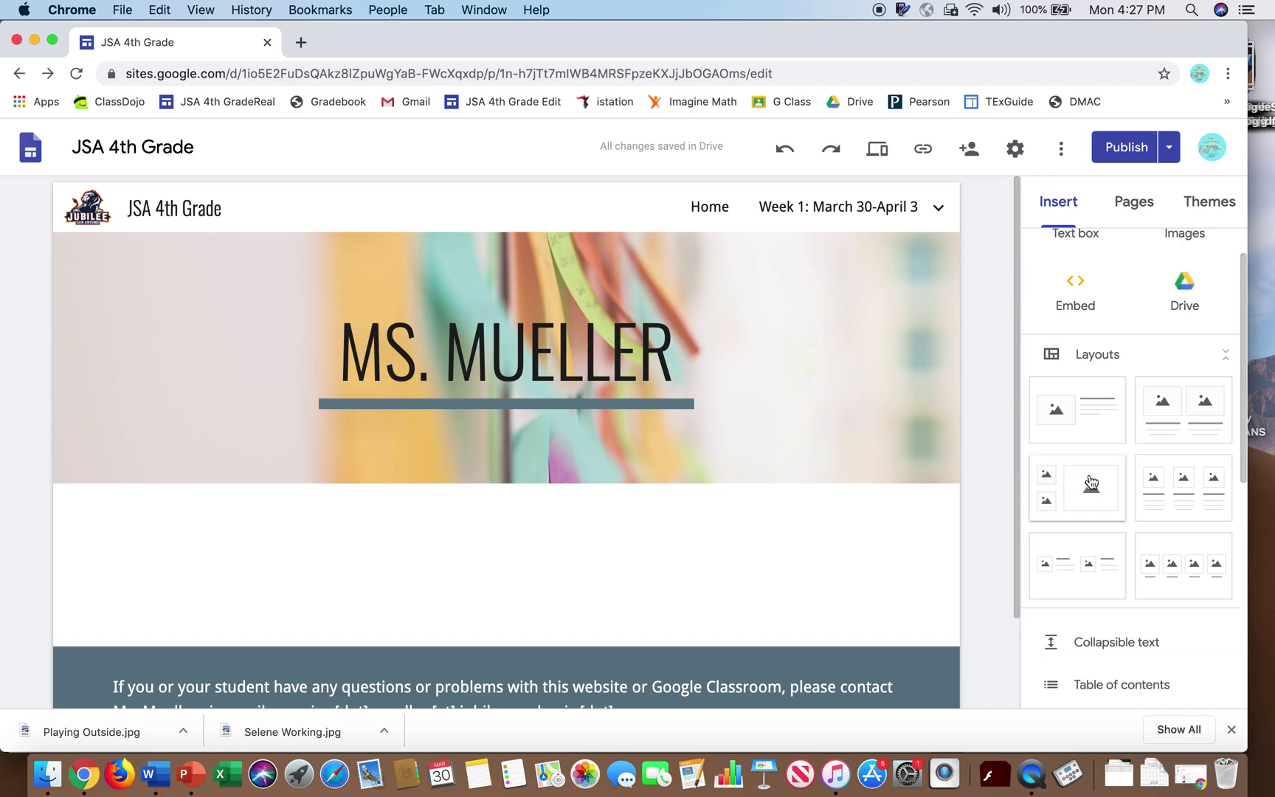
{"action": "scroll", "coordinate": [1096, 451], "scroll_direction": "up", "scroll_amount": 2}
{"action": "scroll", "coordinate": [1097, 451], "scroll_direction": "up", "scroll_amount": 1}
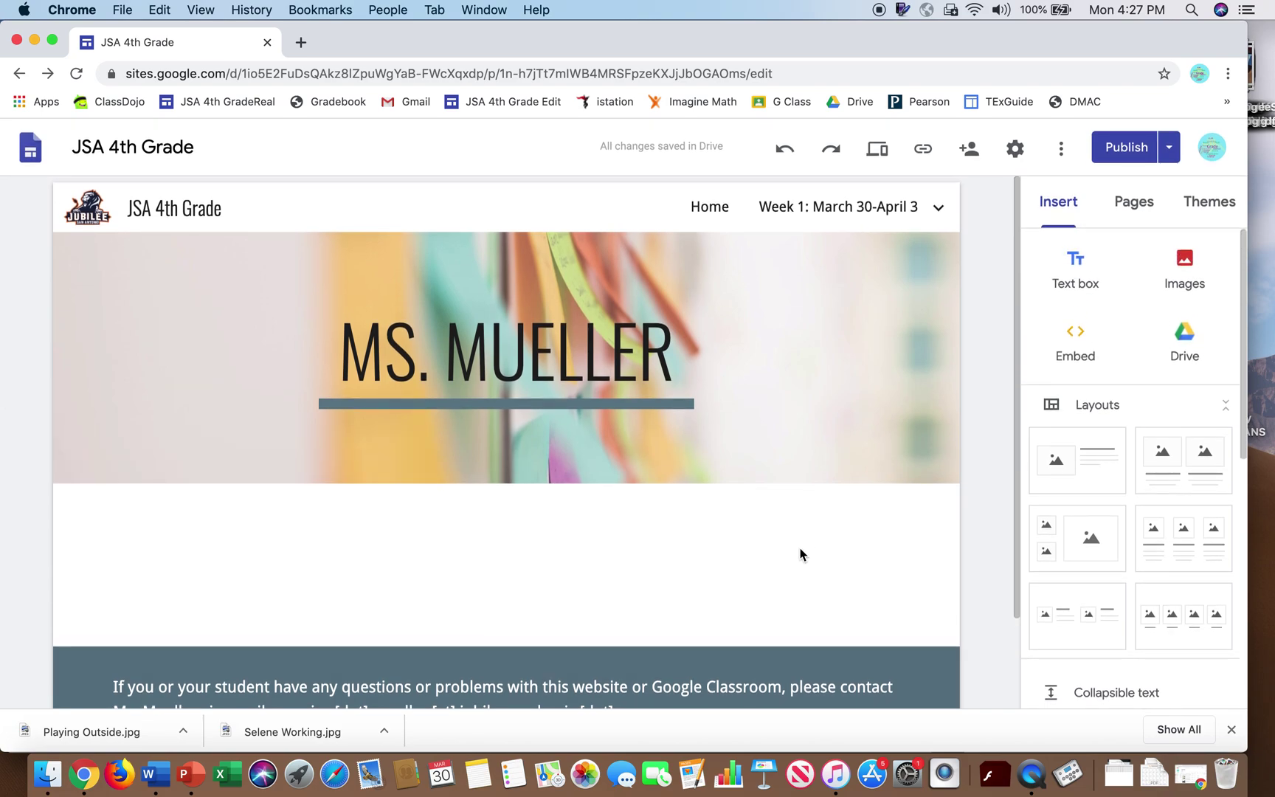
{"action": "left_click", "coordinate": [1075, 276]}
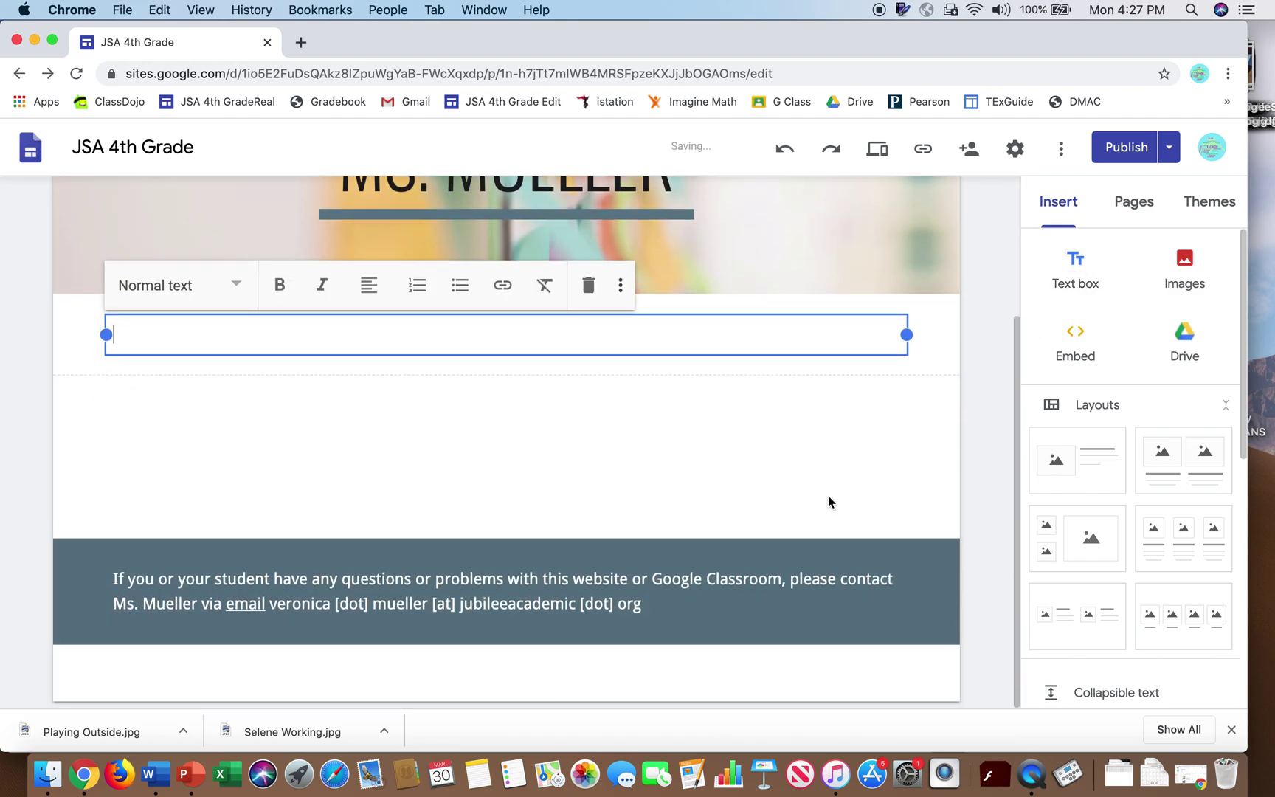
{"action": "scroll", "coordinate": [888, 505], "scroll_direction": "up", "scroll_amount": 3}
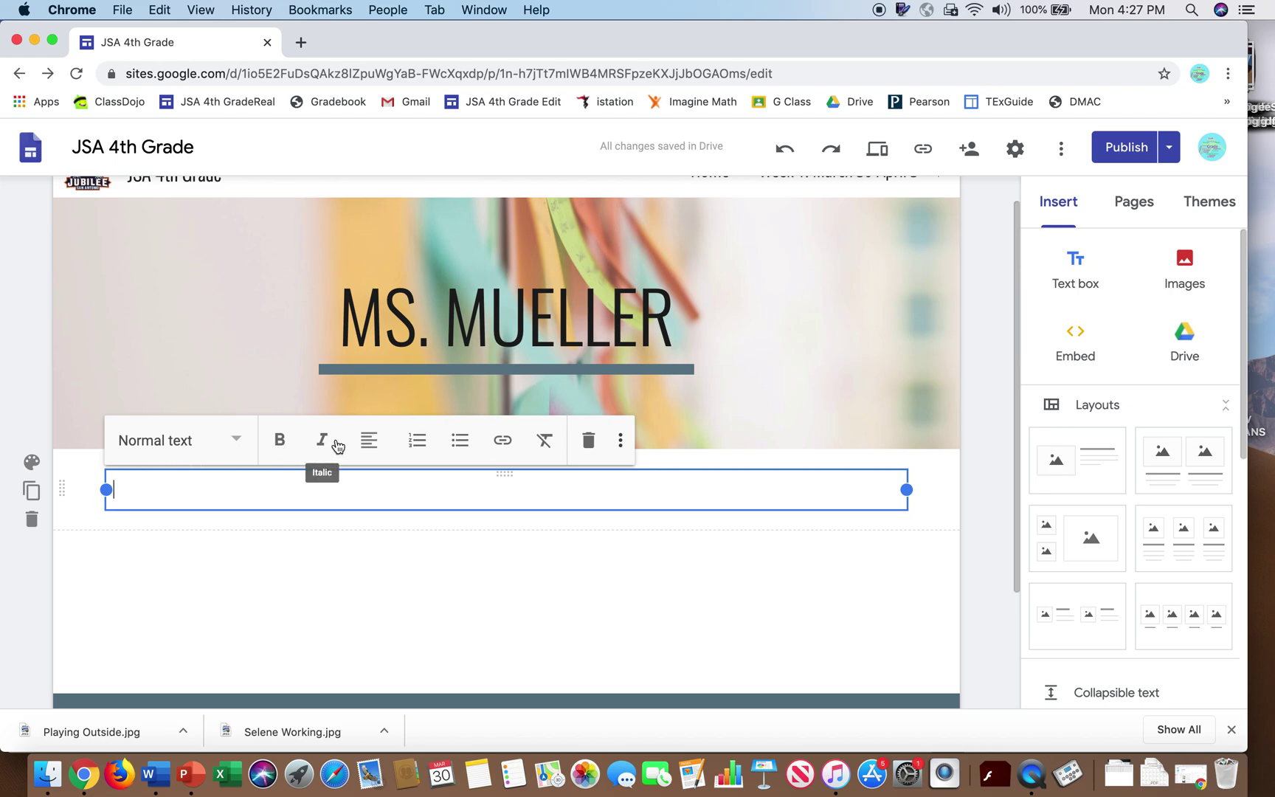
{"action": "left_click", "coordinate": [370, 447]}
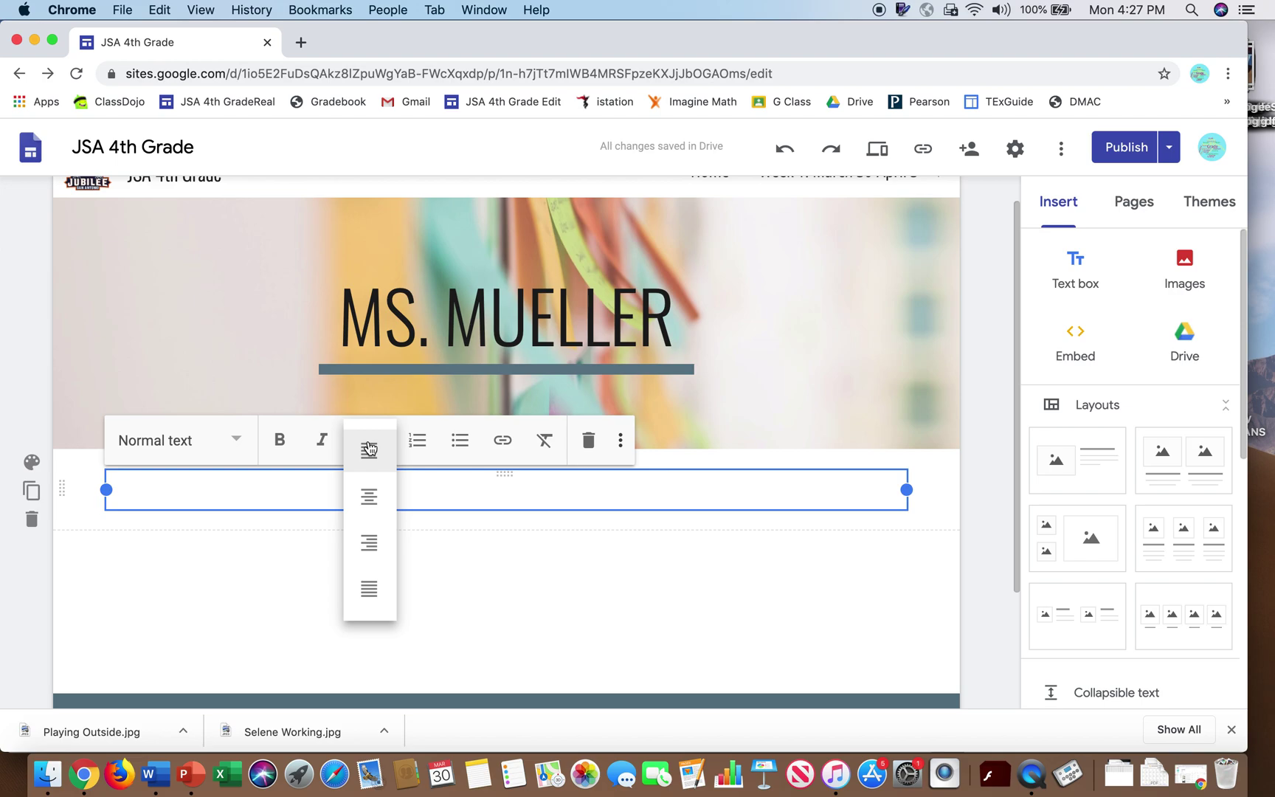
{"action": "left_click", "coordinate": [369, 448]}
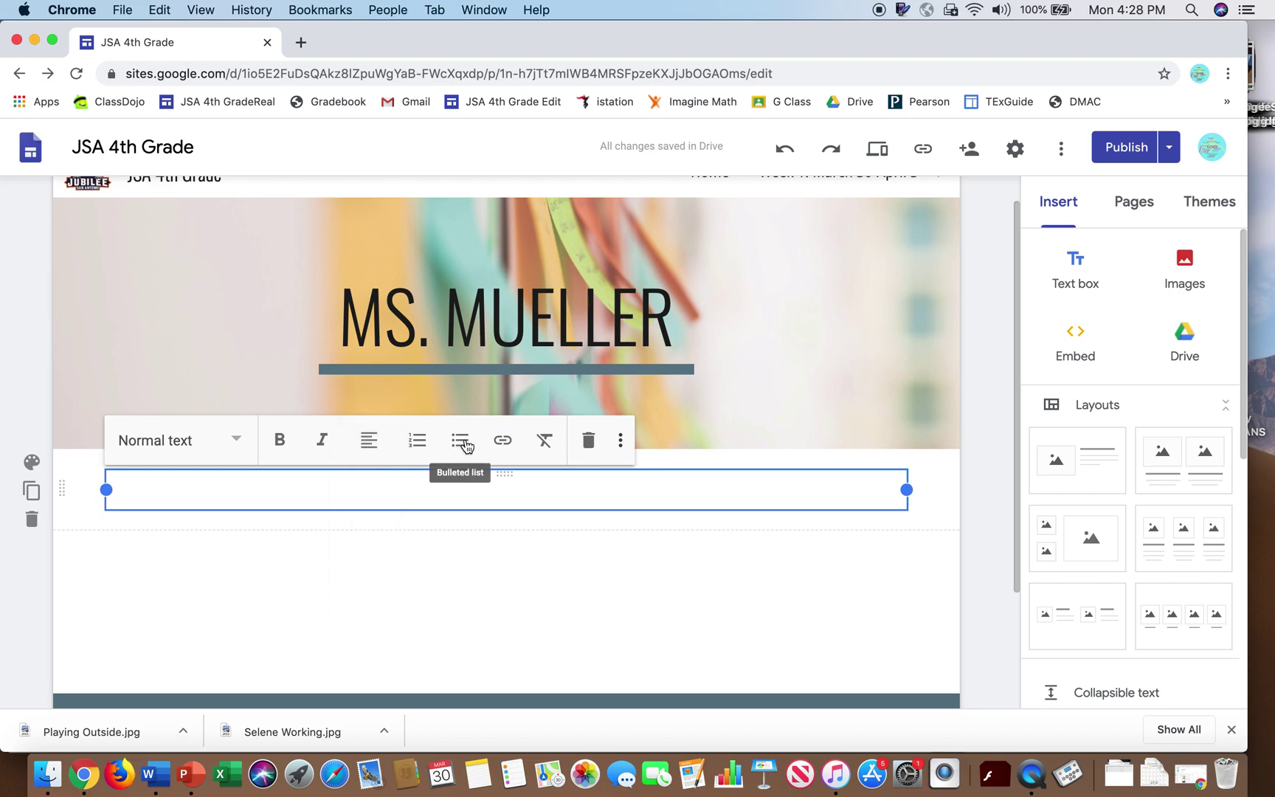
{"action": "left_click", "coordinate": [622, 442]}
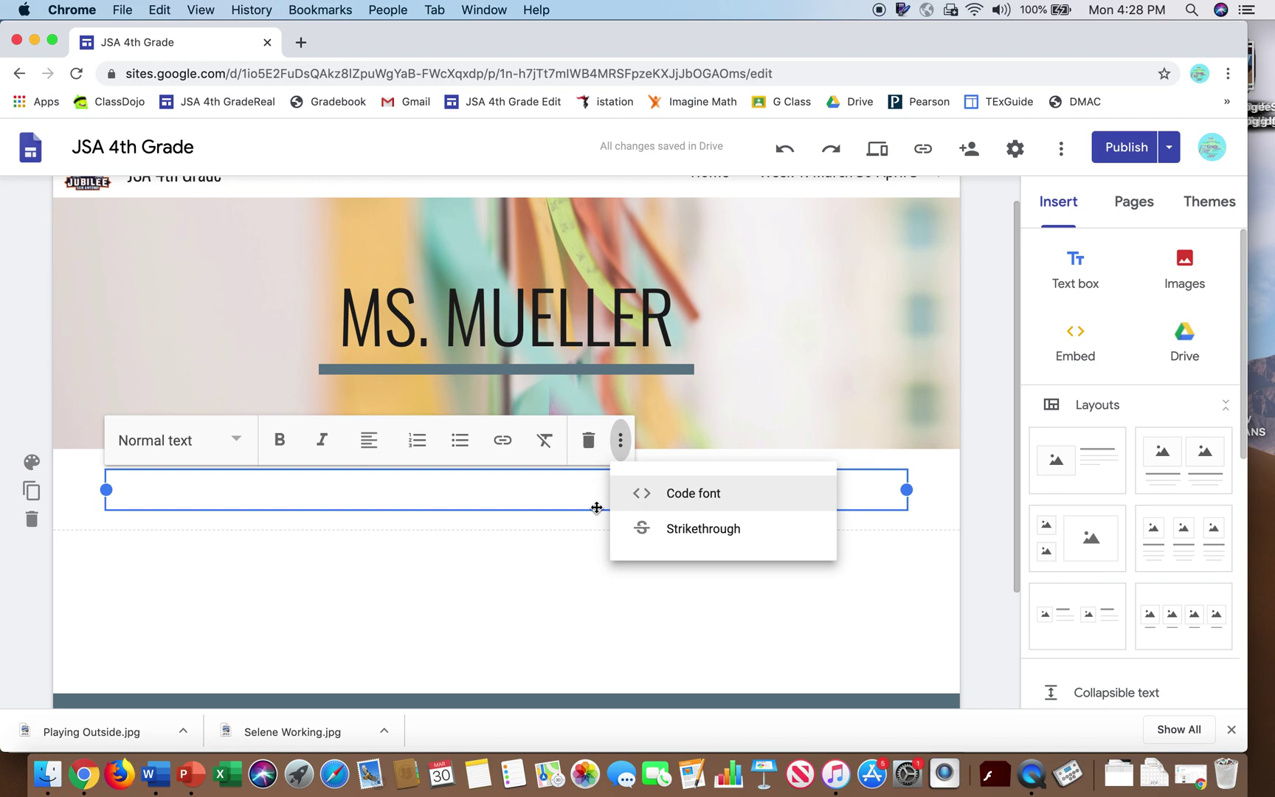
- Write the class-page welcome message in the text box, from "Hey Peeps!" through "Happy distance learning!", closing with the teacher's sign-off
{"action": "left_click", "coordinate": [557, 490]}
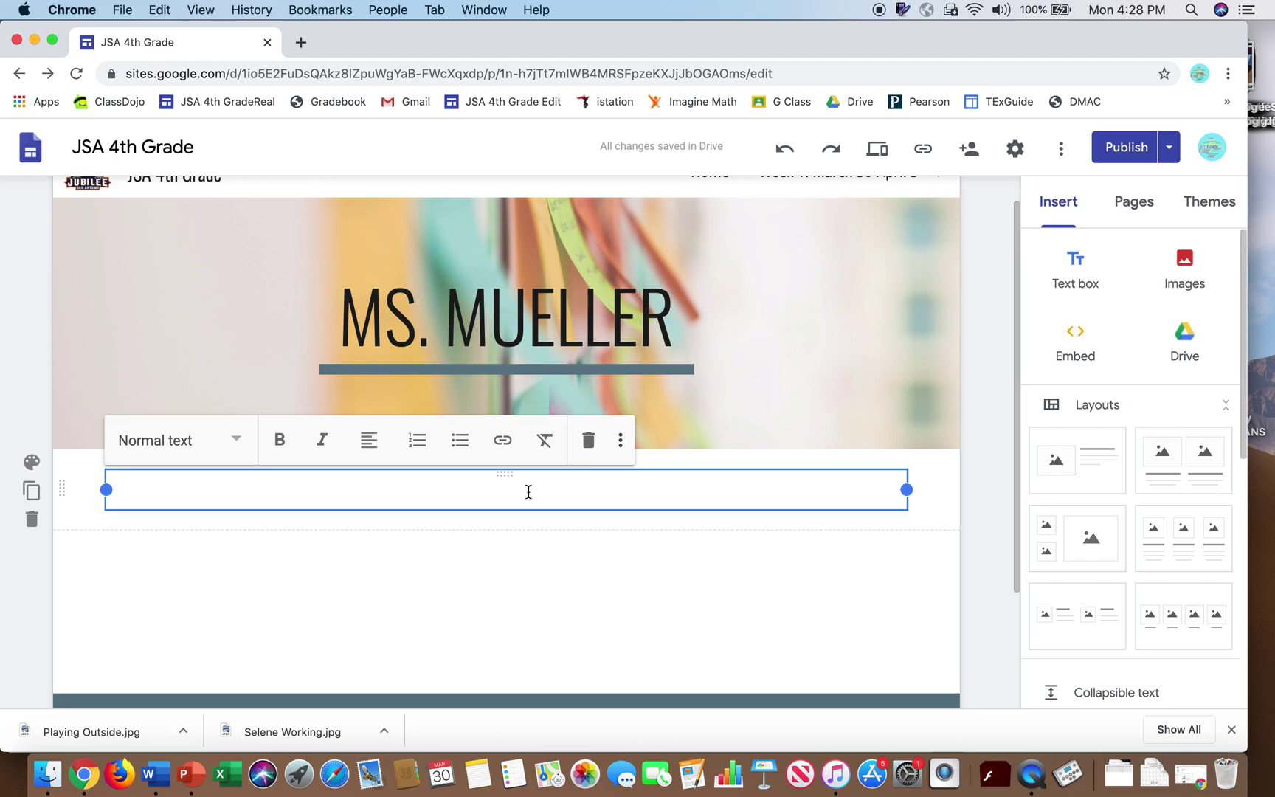
{"action": "type", "text": "Hey Peeps! I am so glad you stopped by our class page. Here is where I will add some additional assignments, resources and all round FUN STUFF!! Feel free to send me a note using this form HERE Or, if you have really just stopped by for some Murphy pics, I promise I have tons of those :) Happy distance learning! -Ms. M"}
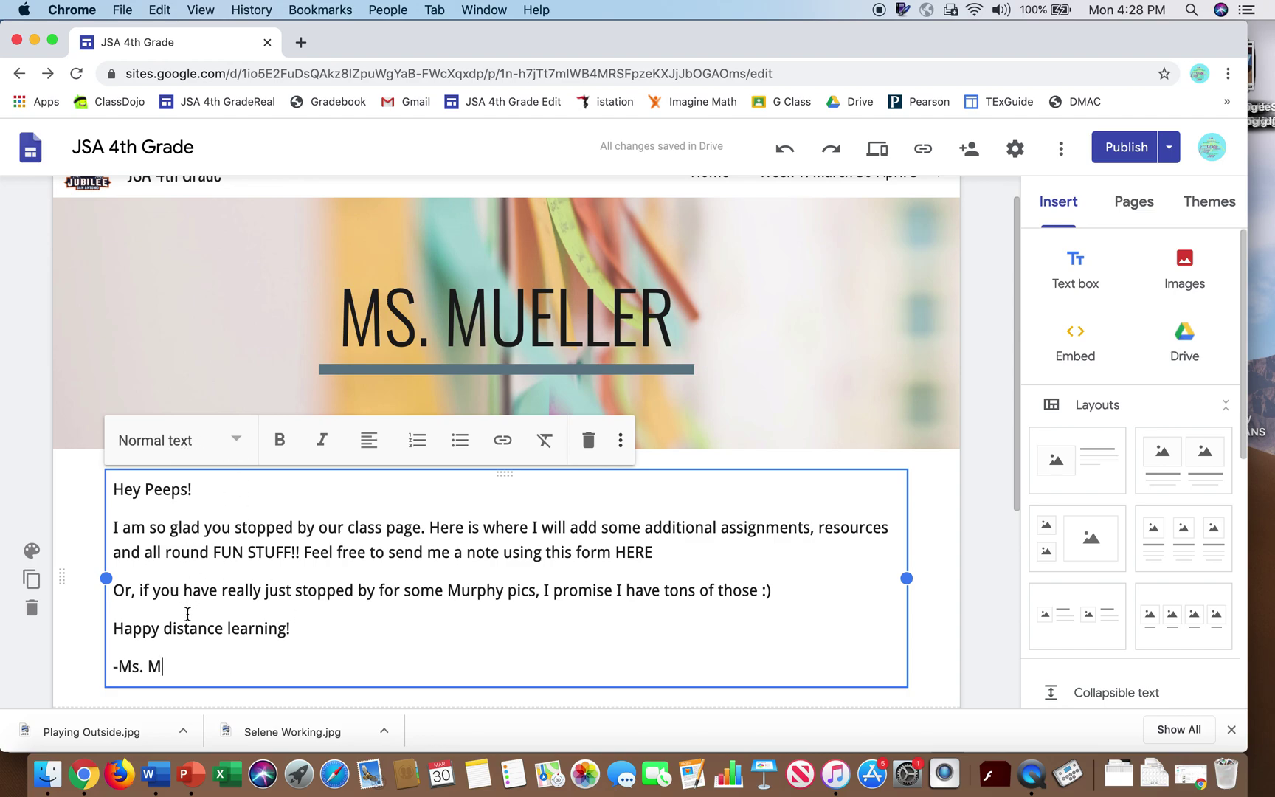
- Try the Title and Heading styles on the sign-off line and settle on the Subheading style
{"action": "left_click", "coordinate": [103, 670], "text": "shift"}
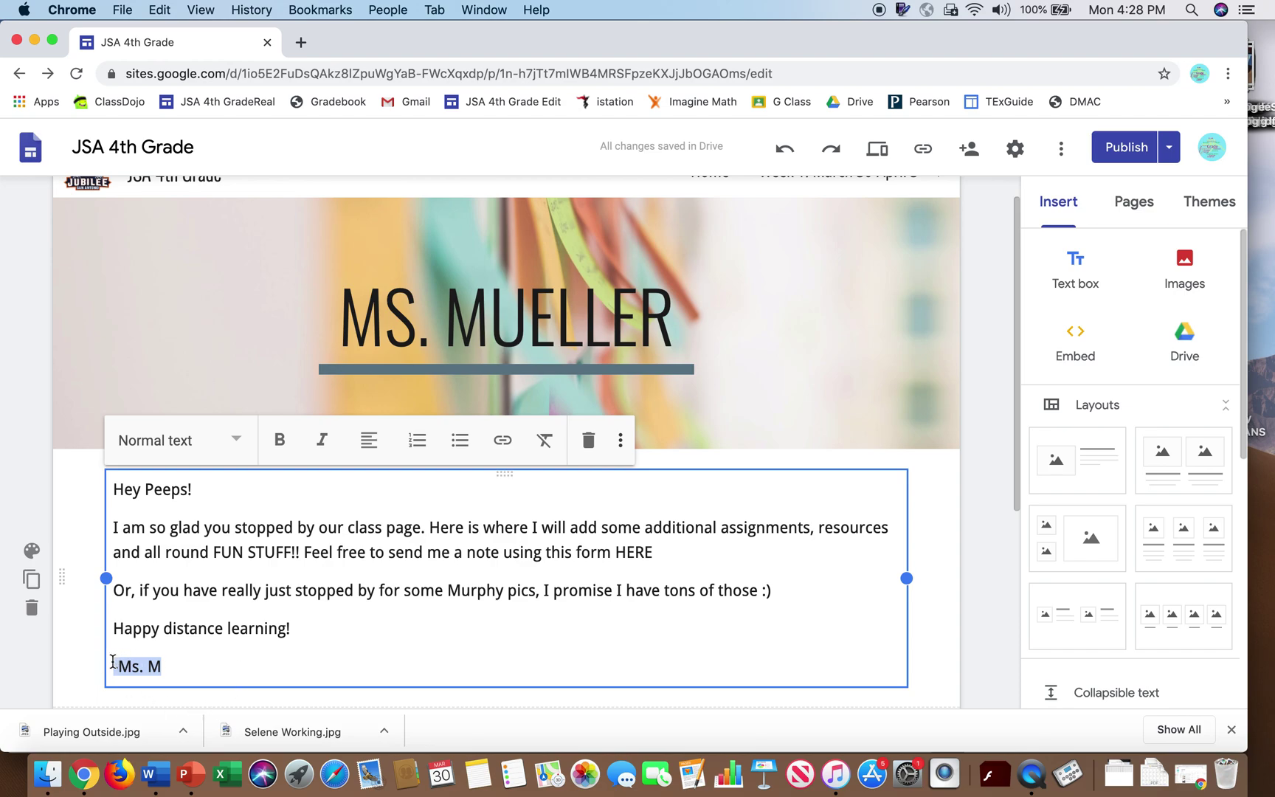
{"action": "left_click", "coordinate": [236, 442]}
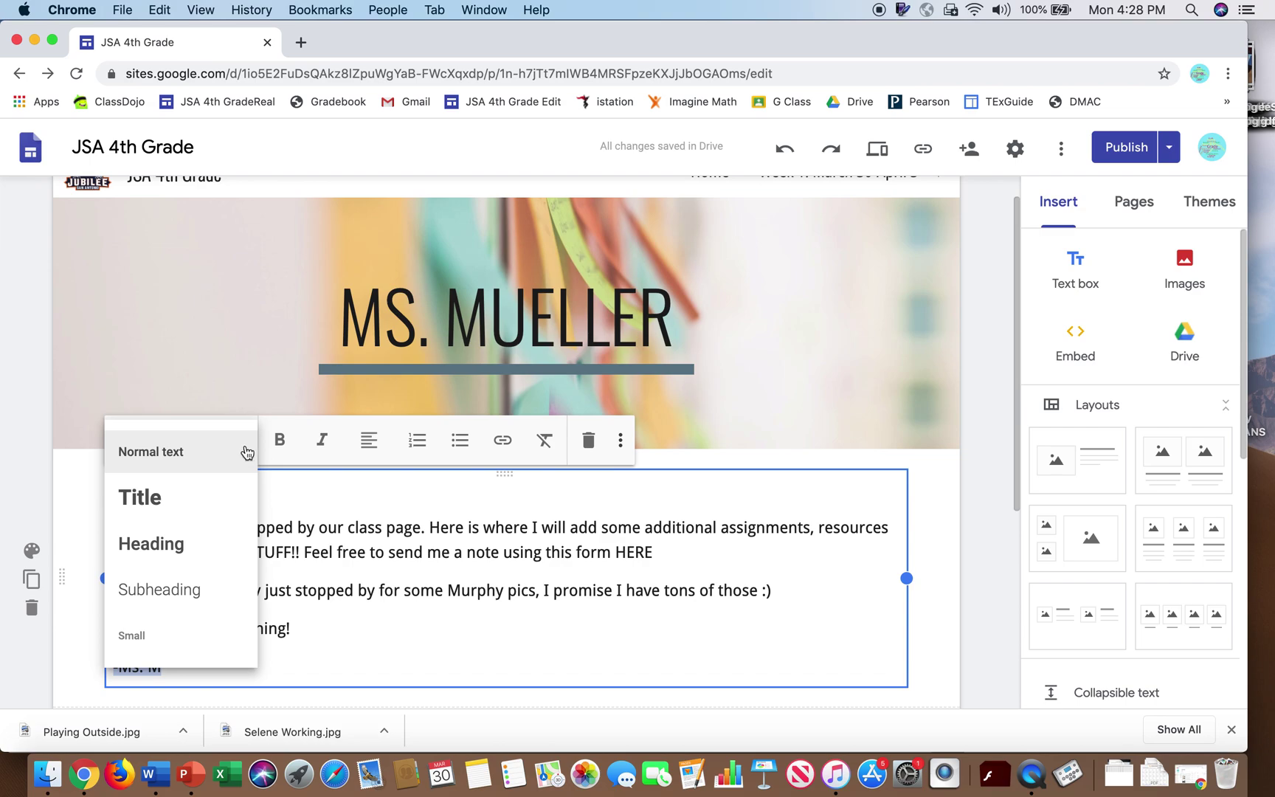
{"action": "left_click", "coordinate": [222, 497]}
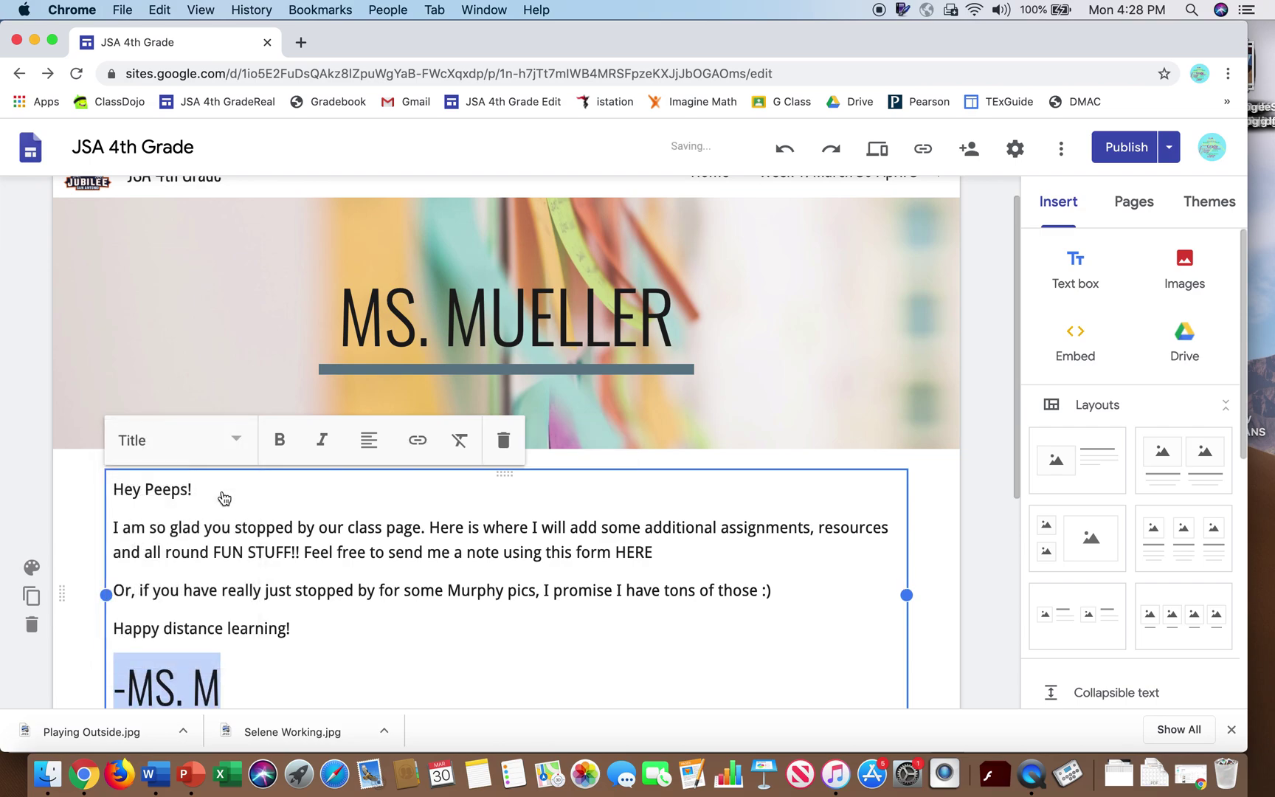
{"action": "left_click", "coordinate": [237, 438]}
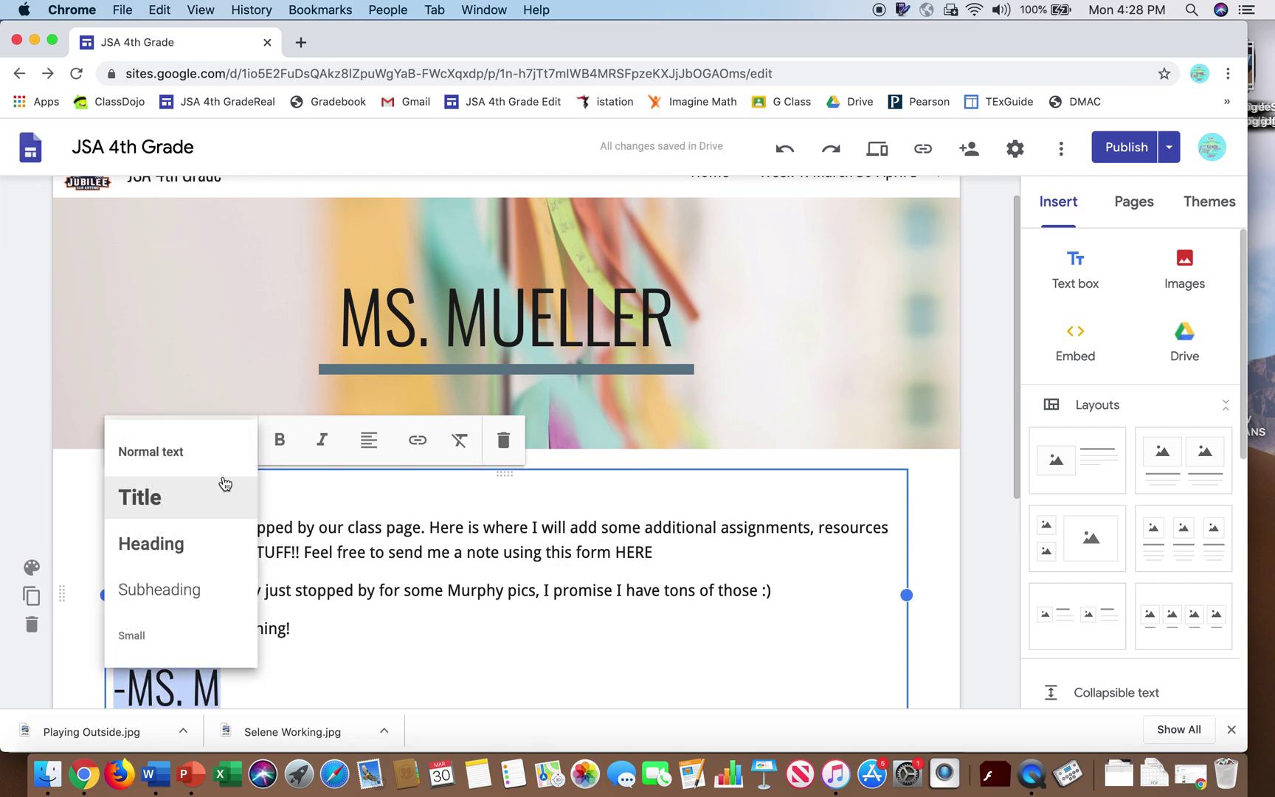
{"action": "left_click", "coordinate": [200, 555]}
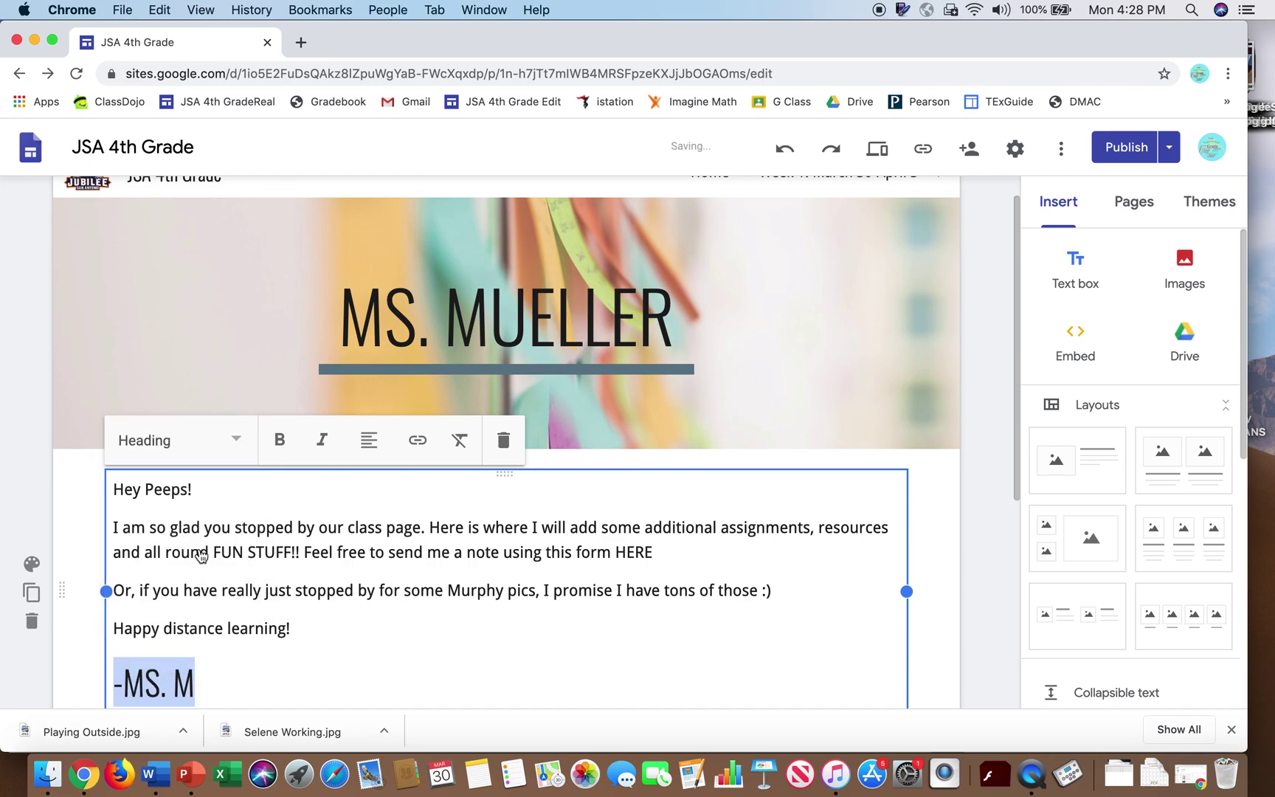
{"action": "left_click", "coordinate": [241, 446]}
{"action": "left_click", "coordinate": [205, 596]}
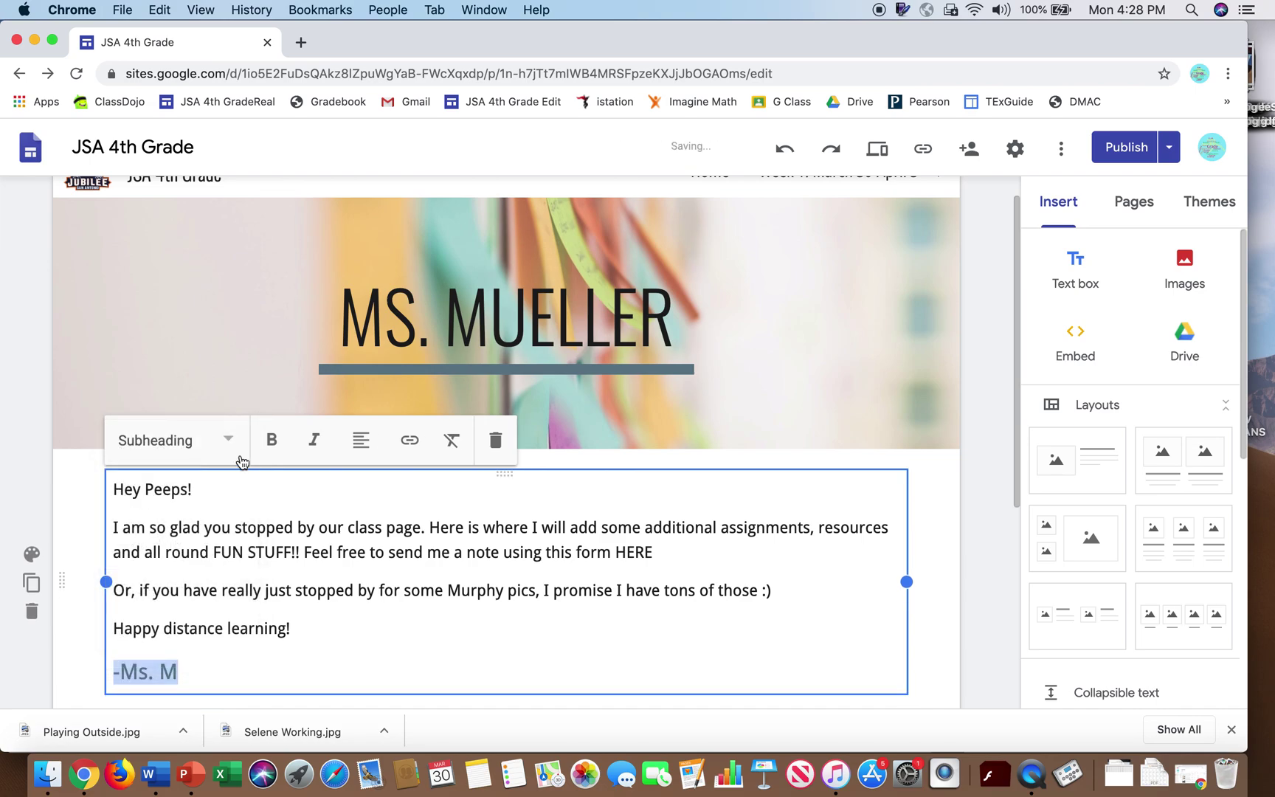
{"action": "left_click", "coordinate": [236, 670]}
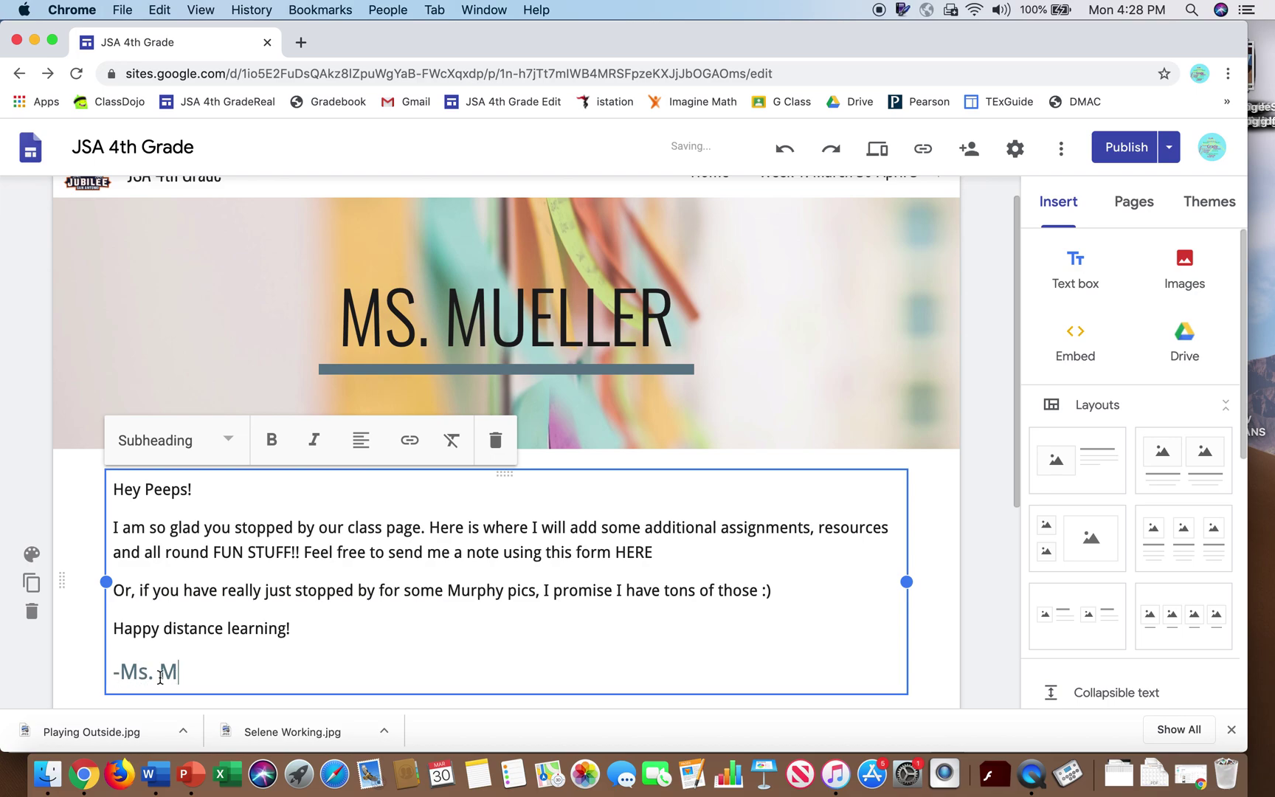
- Try the Small style on the sign-off line and return it to the Subheading style
{"action": "left_click_drag", "start_coordinate": [184, 673], "coordinate": [103, 677]}
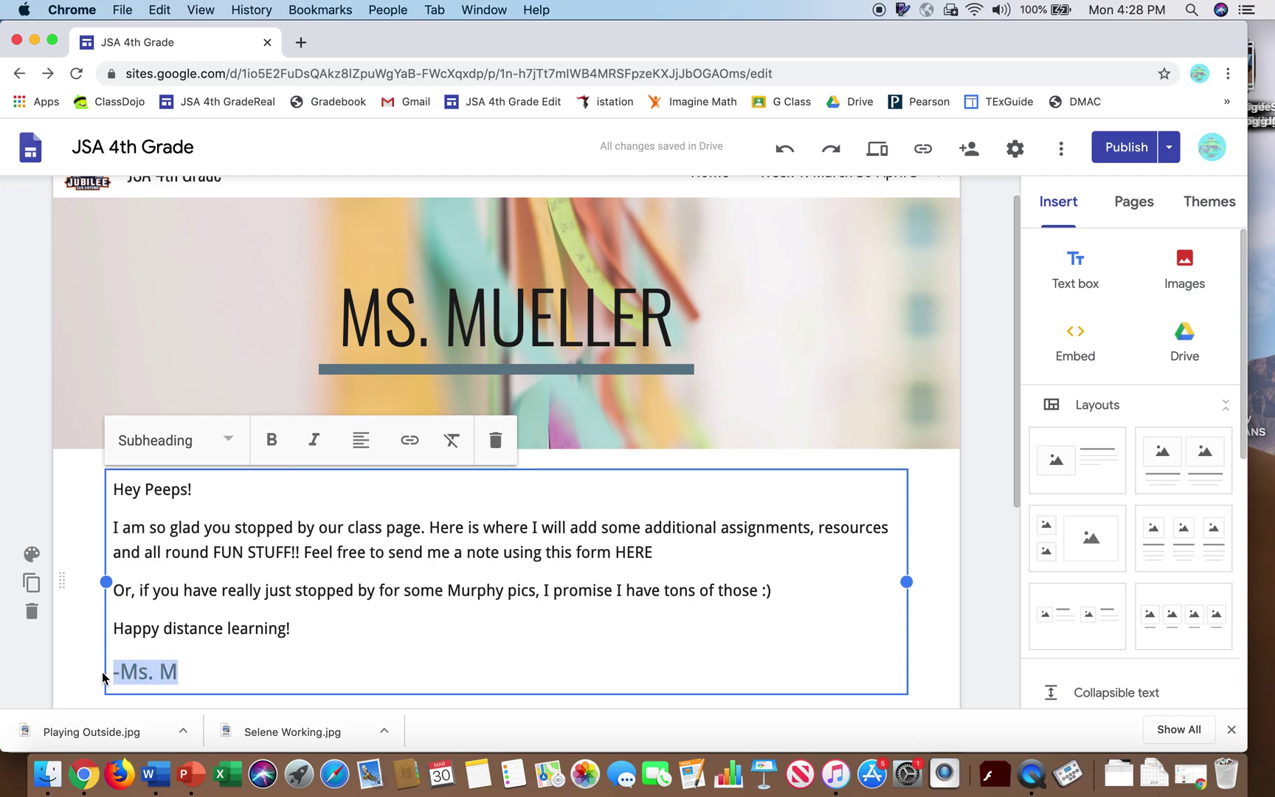
{"action": "left_click", "coordinate": [221, 441]}
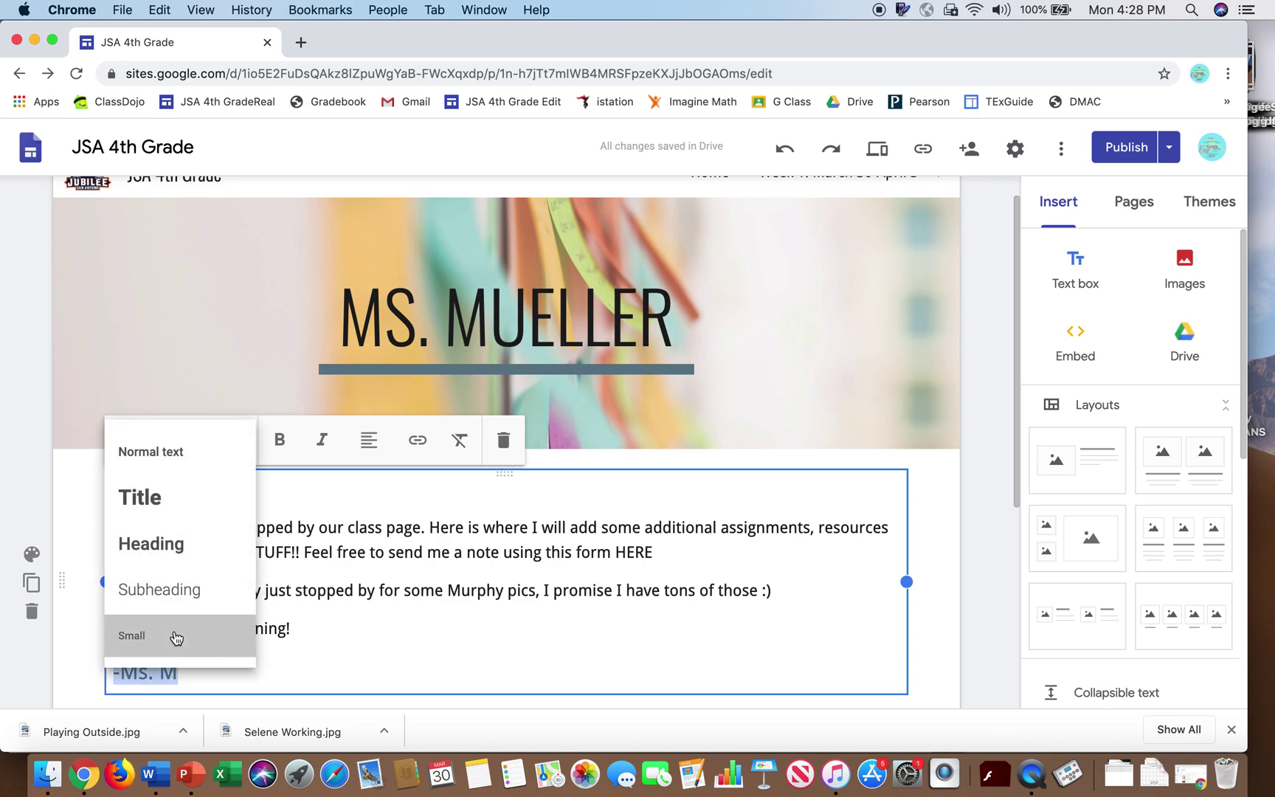
{"action": "left_click", "coordinate": [176, 638]}
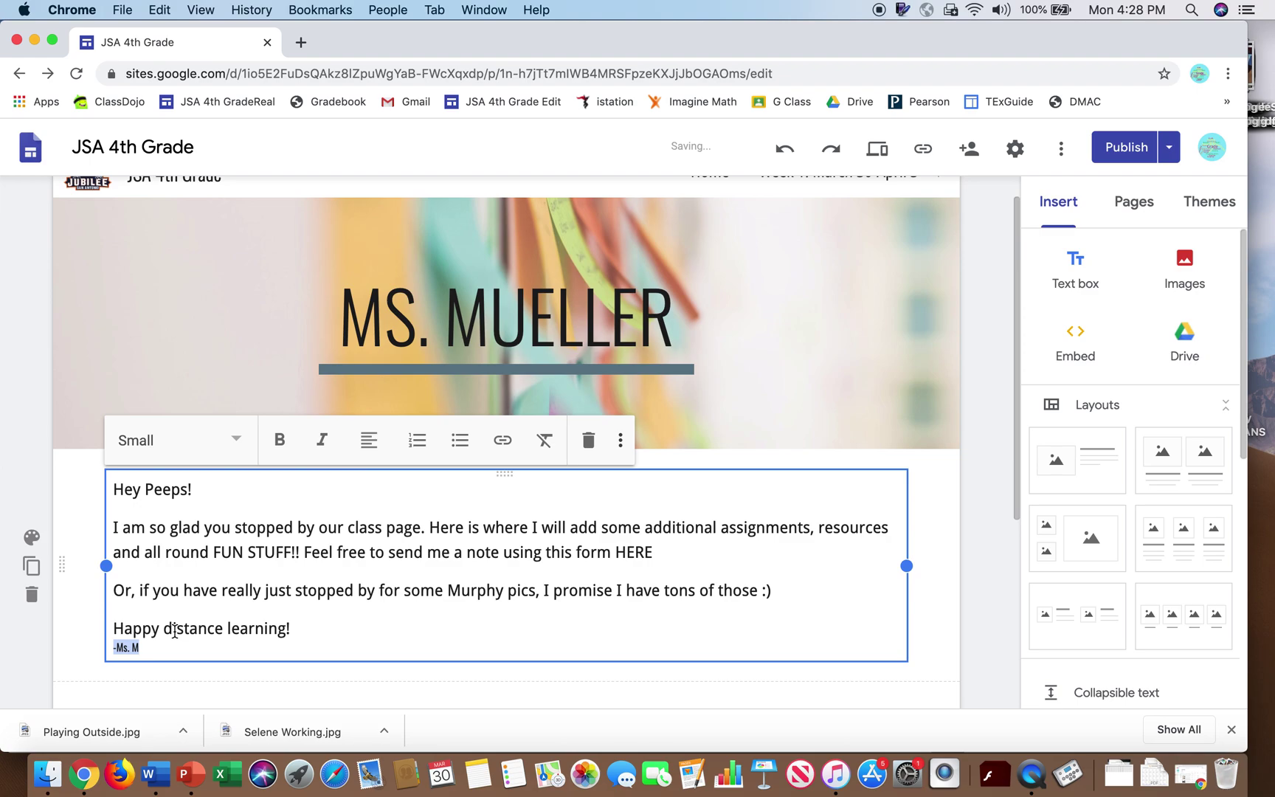
{"action": "left_click", "coordinate": [237, 447]}
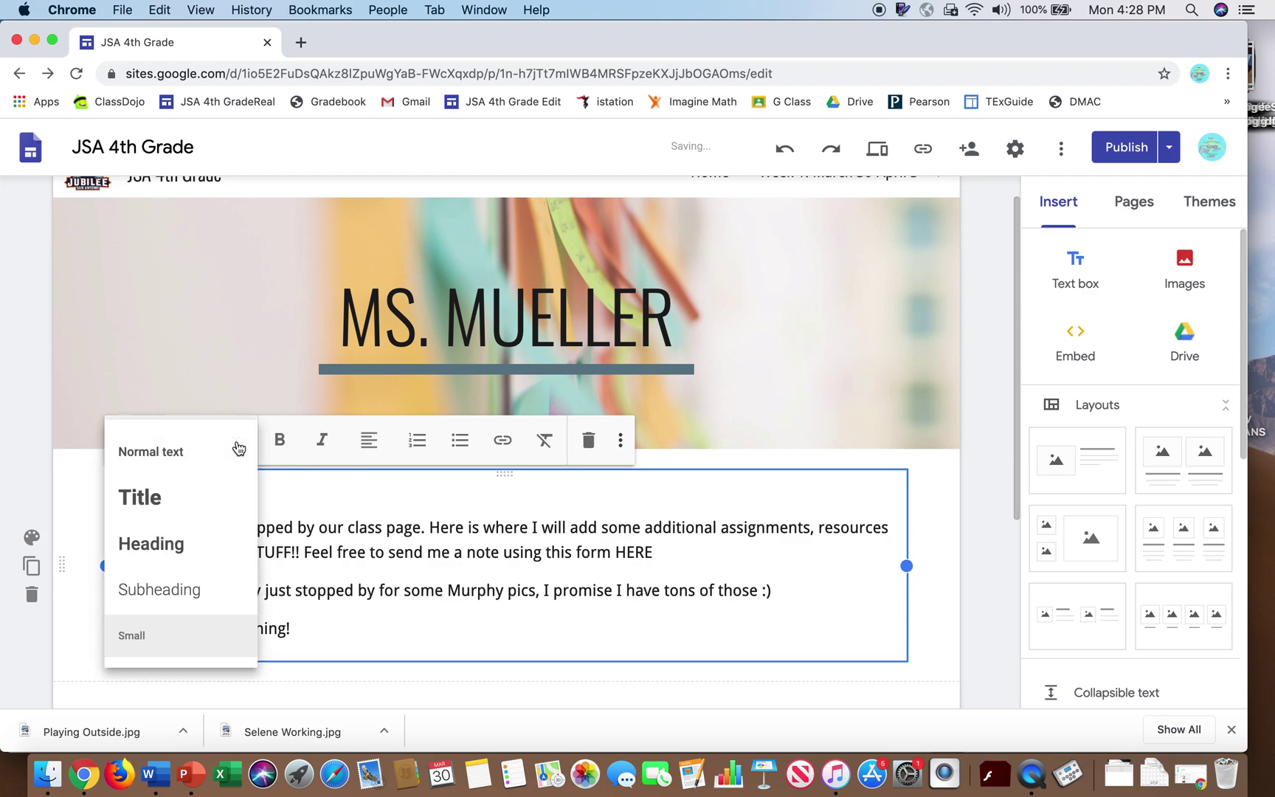
{"action": "left_click", "coordinate": [214, 602]}
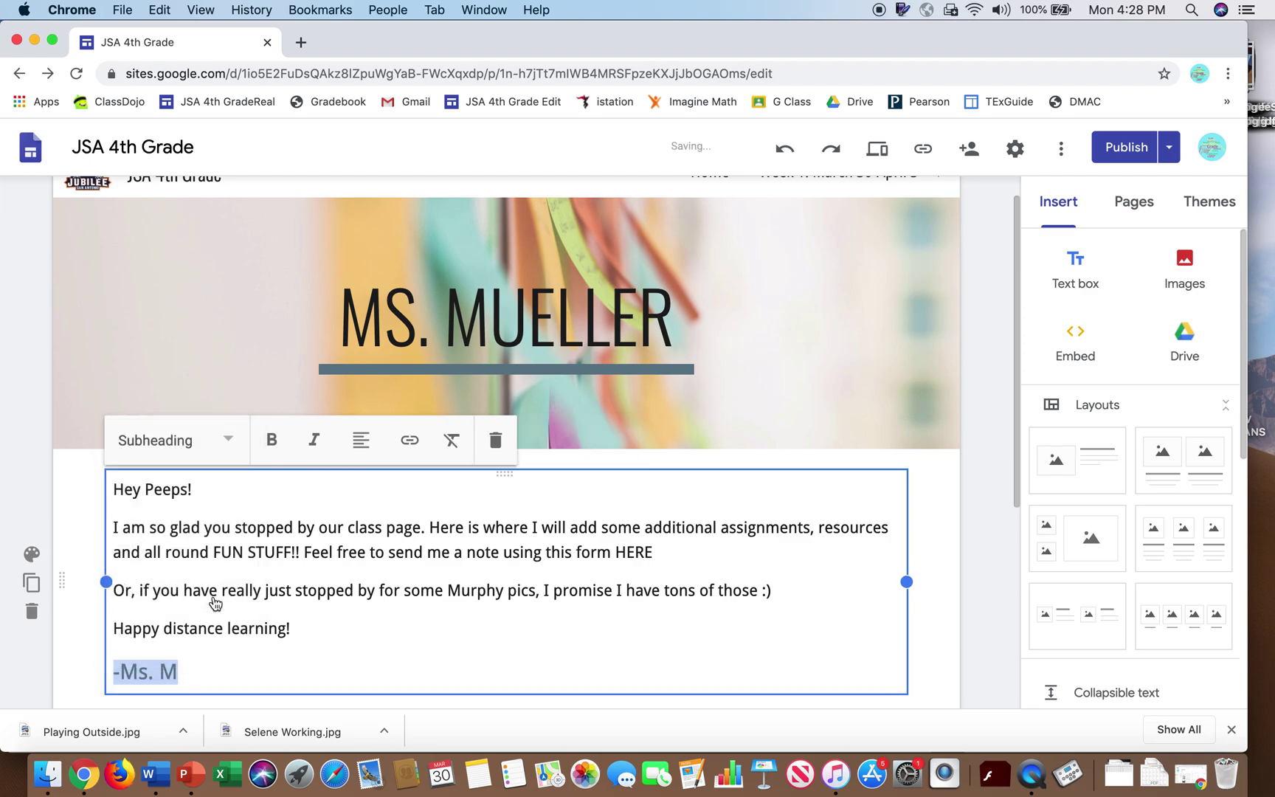
{"action": "left_click", "coordinate": [248, 672]}
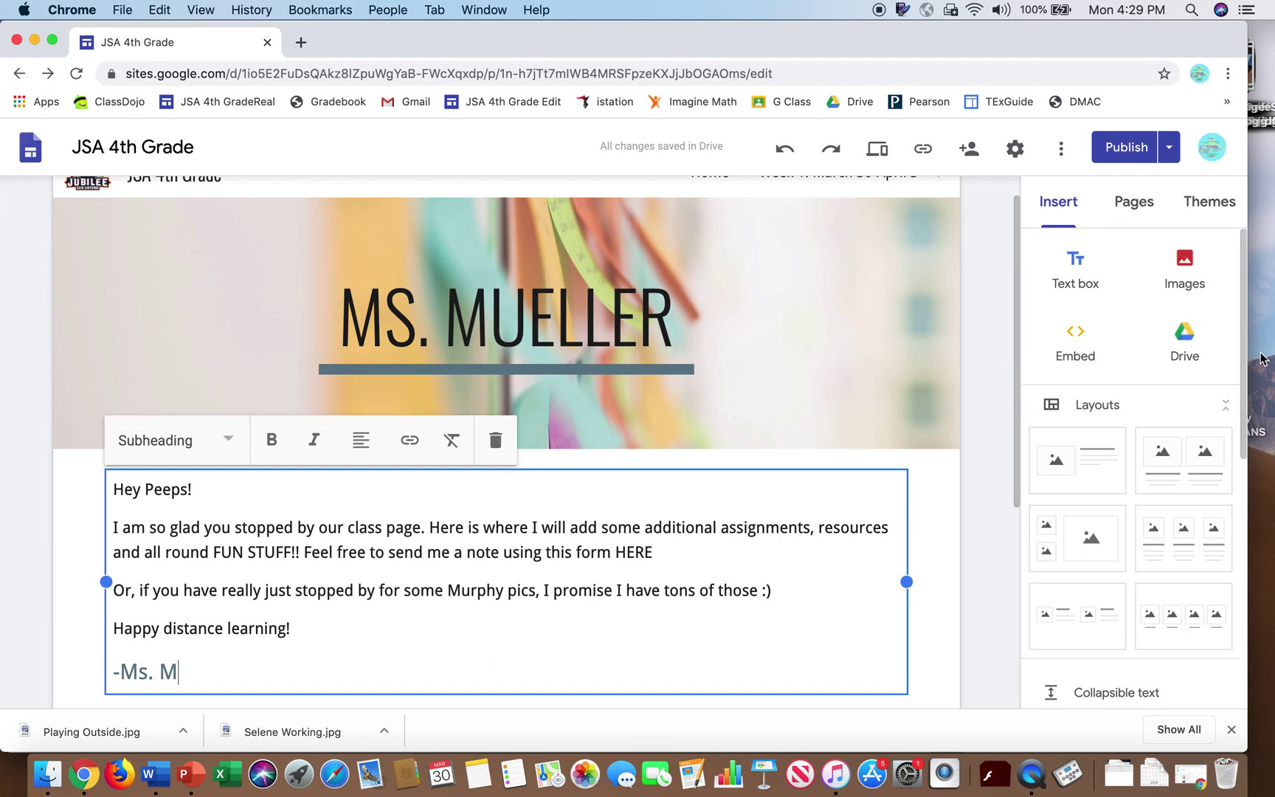
- Try the red, yellow, green, blue-grey and dark grey colours of the site's Impression theme
{"action": "left_click", "coordinate": [1219, 212]}
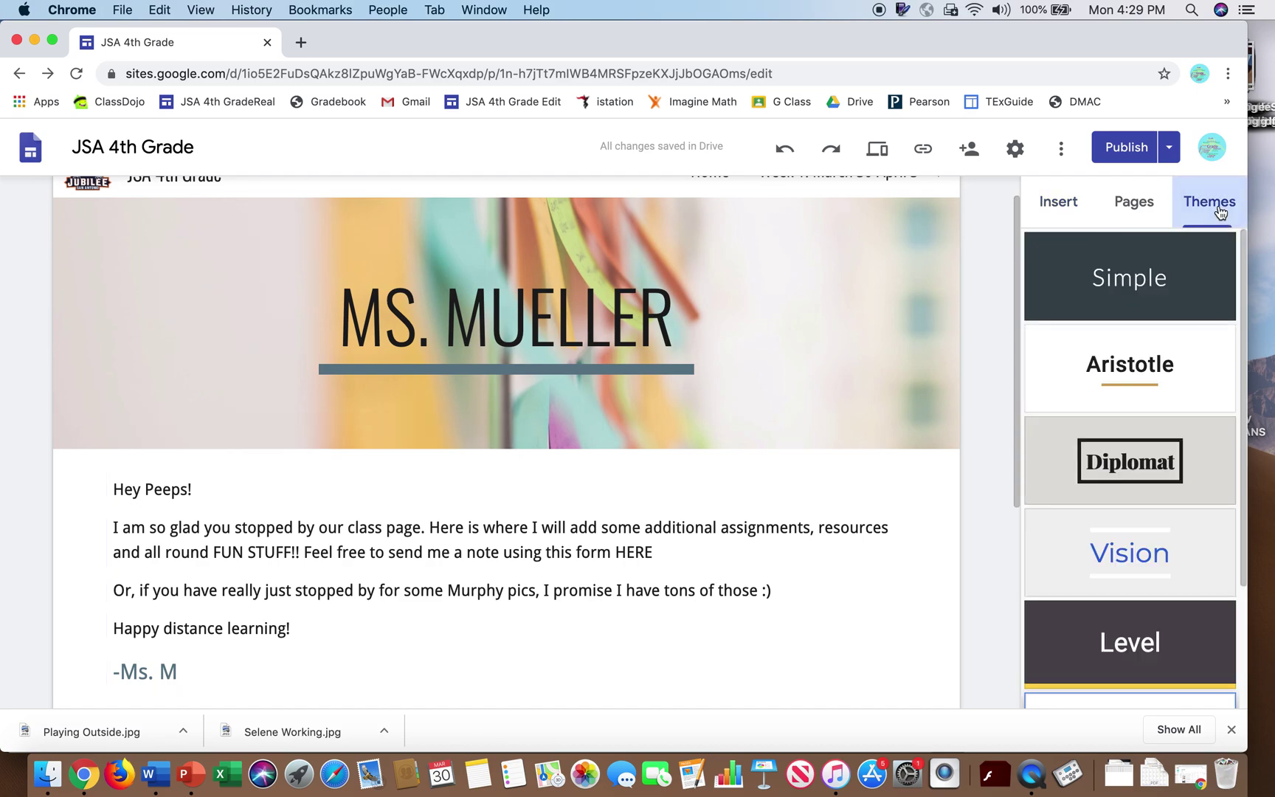
{"action": "scroll", "coordinate": [1178, 395], "scroll_direction": "down", "scroll_amount": 3}
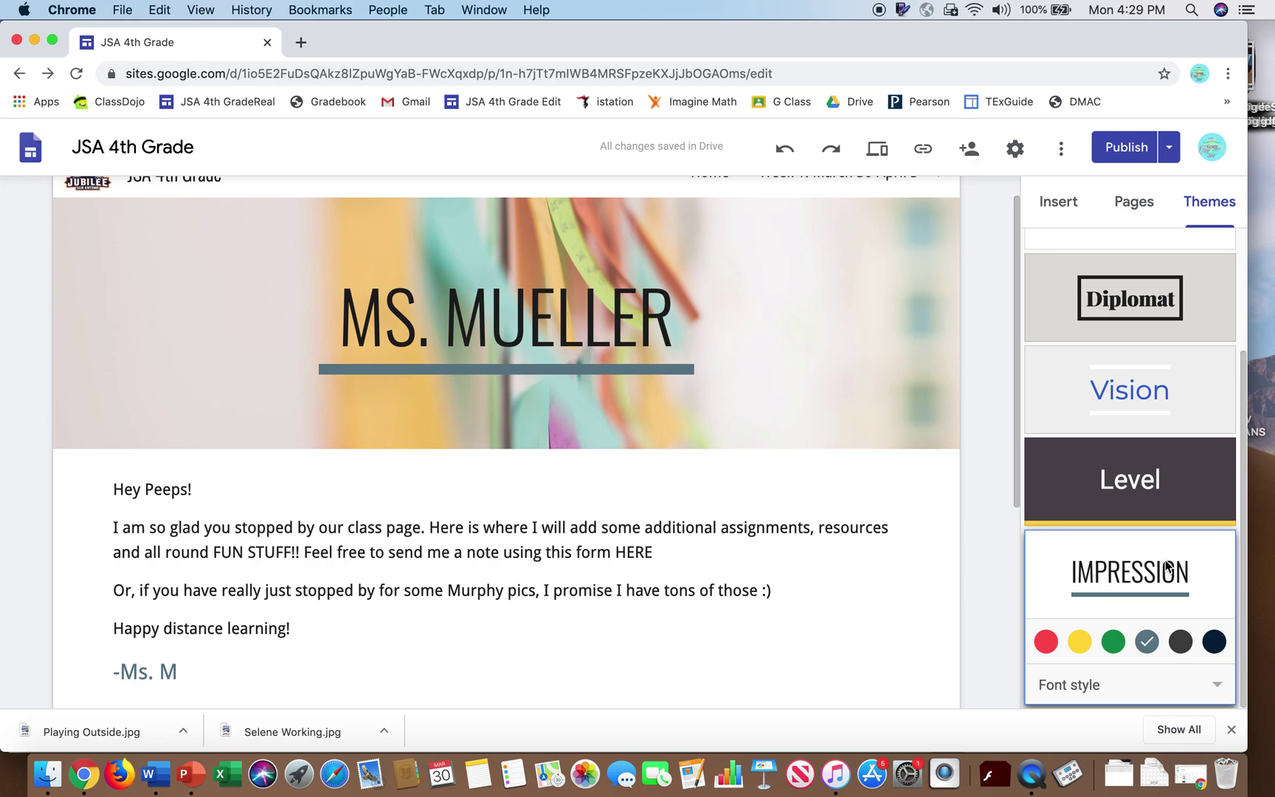
{"action": "left_click", "coordinate": [1050, 648]}
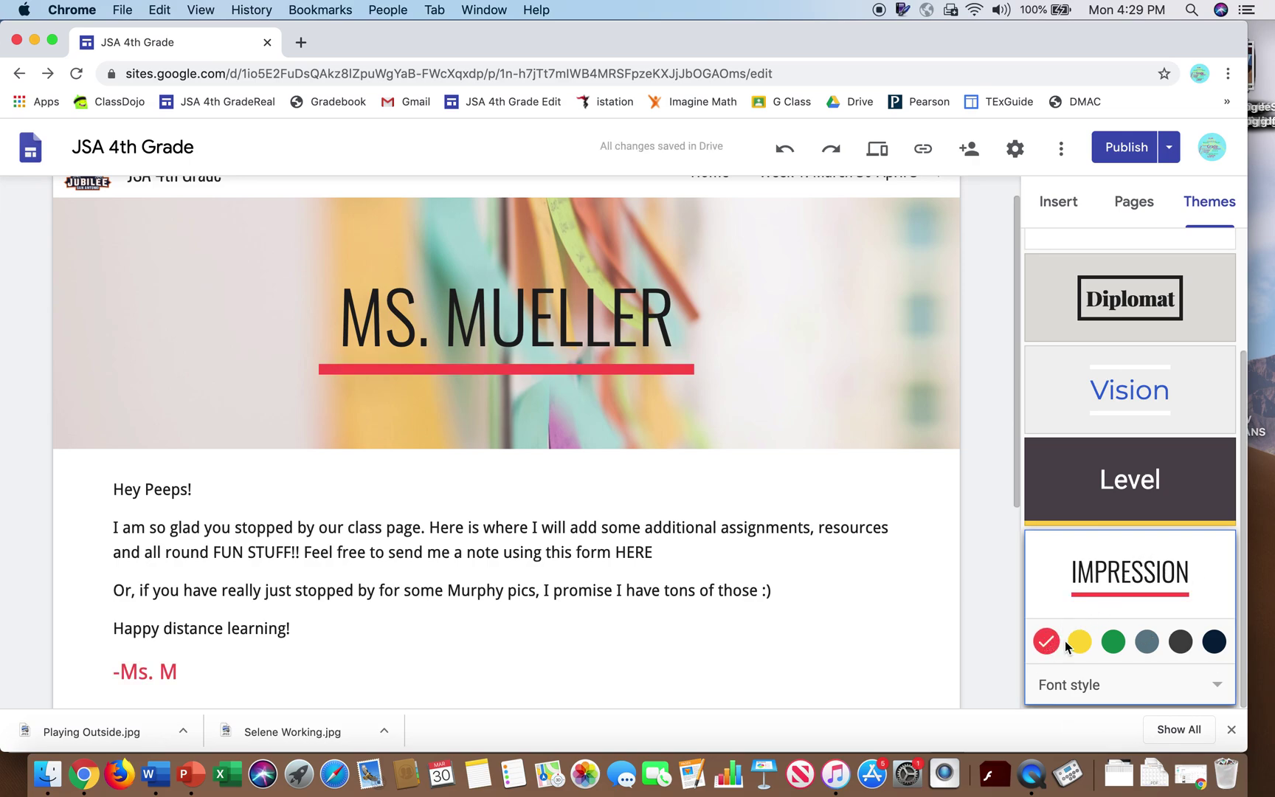
{"action": "left_click", "coordinate": [1087, 649]}
{"action": "left_click", "coordinate": [1113, 644]}
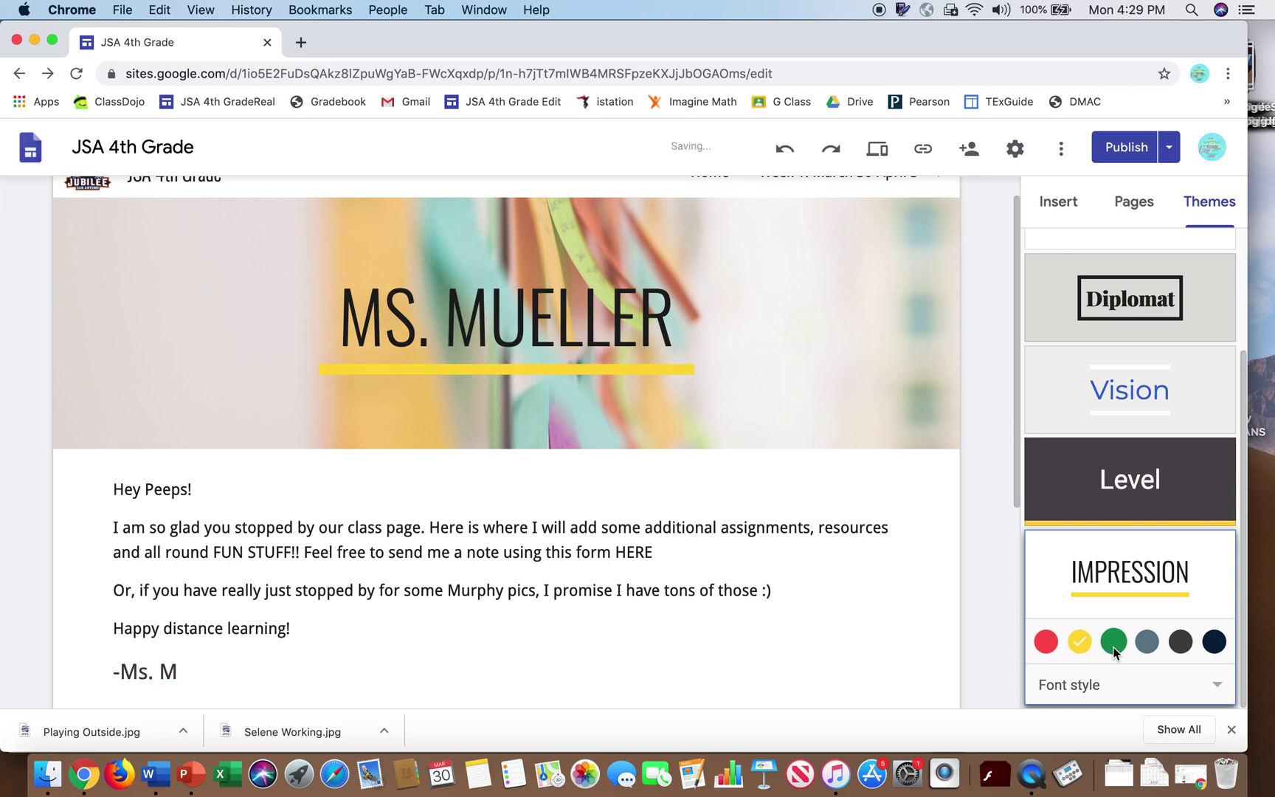
{"action": "left_click", "coordinate": [1148, 643]}
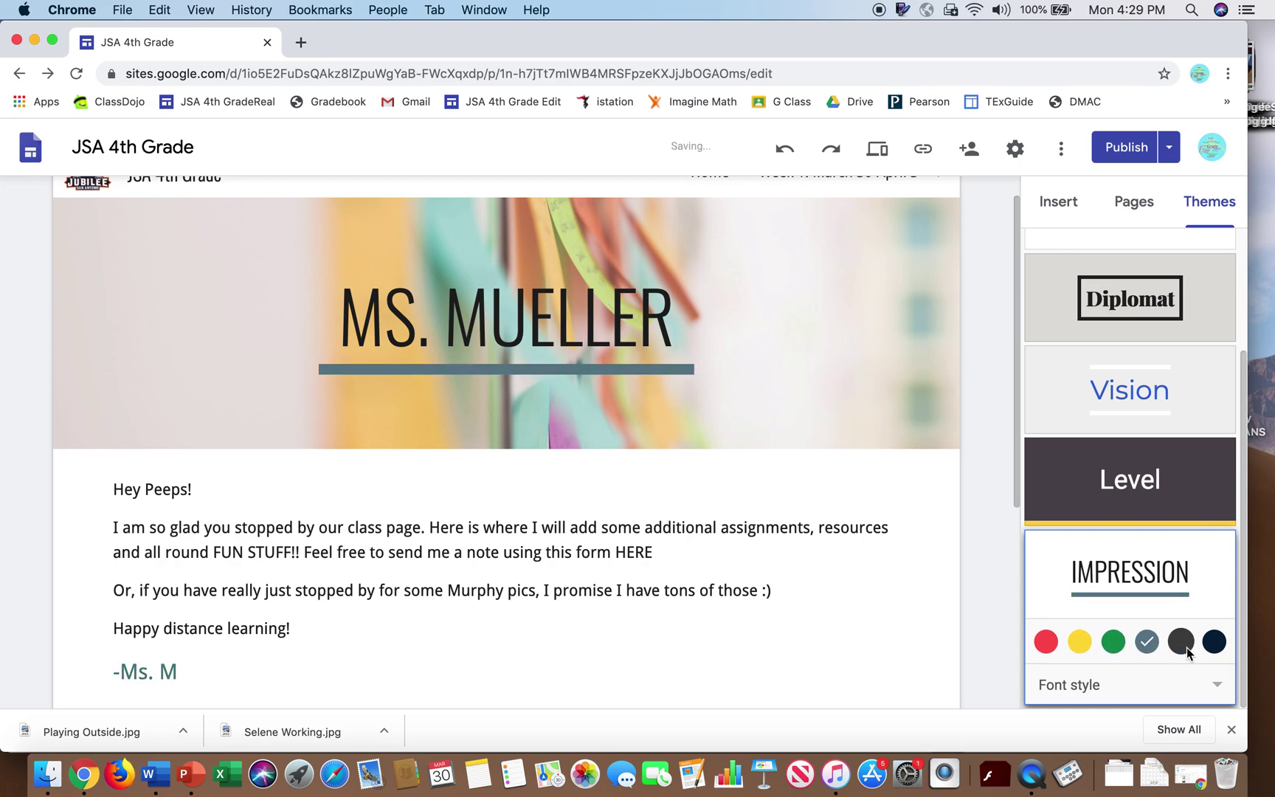
{"action": "left_click", "coordinate": [1185, 648]}
- Give the Impression theme a custom yellow-green colour, #d9d545
{"action": "left_click", "coordinate": [1210, 644]}
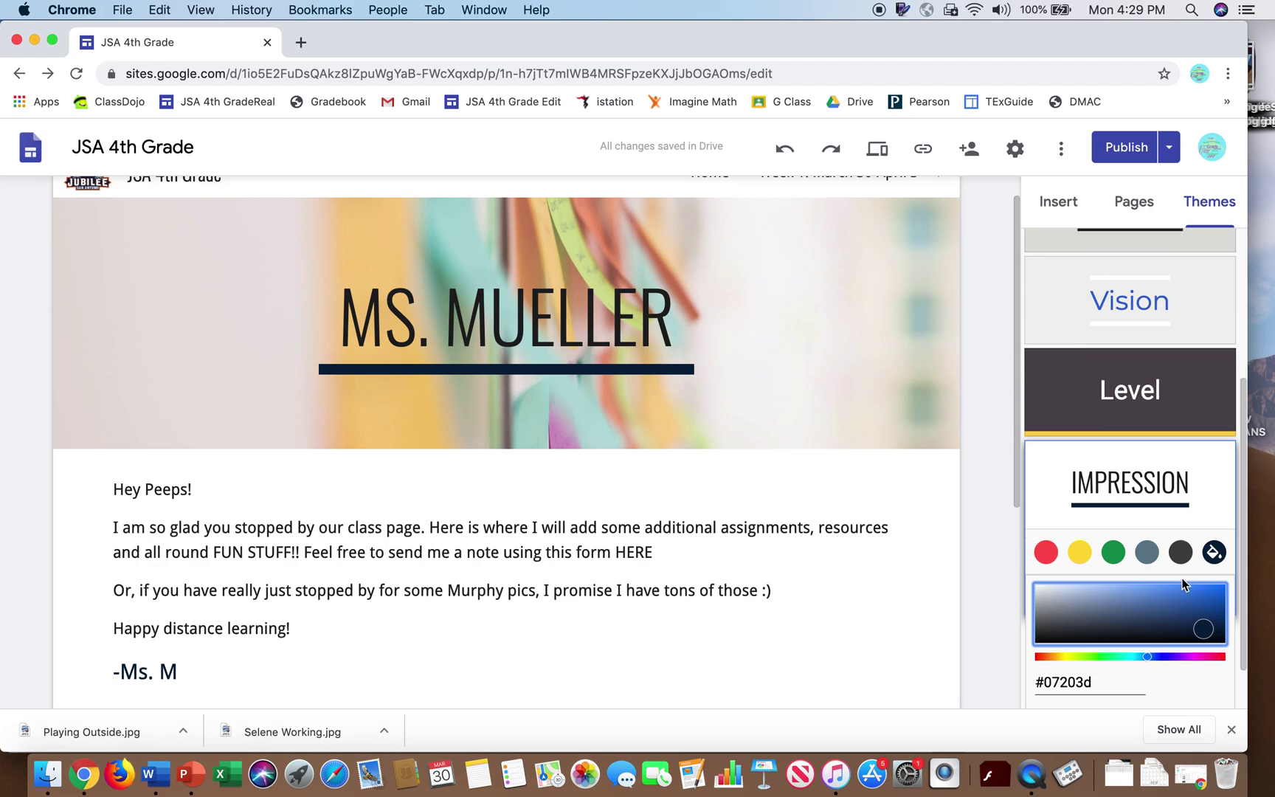
{"action": "left_click_drag", "start_coordinate": [1215, 571], "coordinate": [1209, 538]}
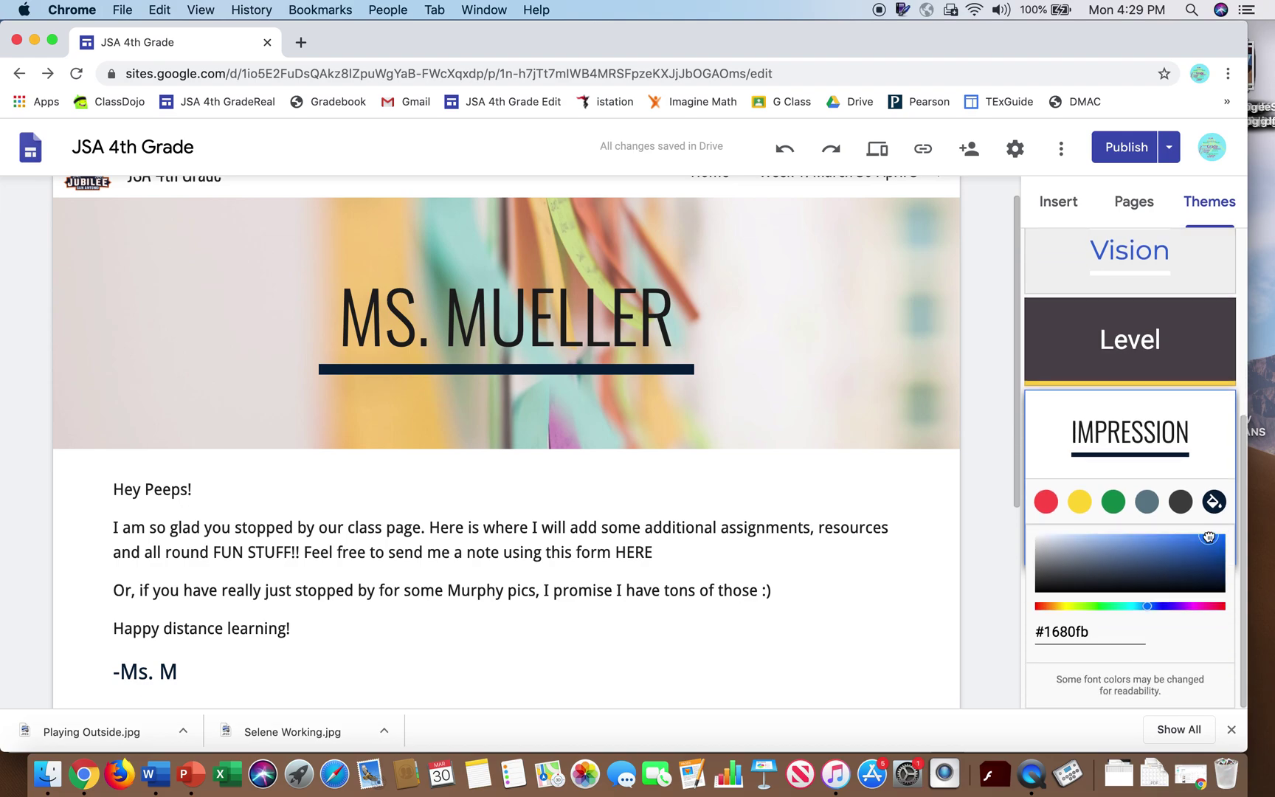
{"action": "left_click", "coordinate": [1165, 543]}
{"action": "left_click", "coordinate": [1066, 606]}
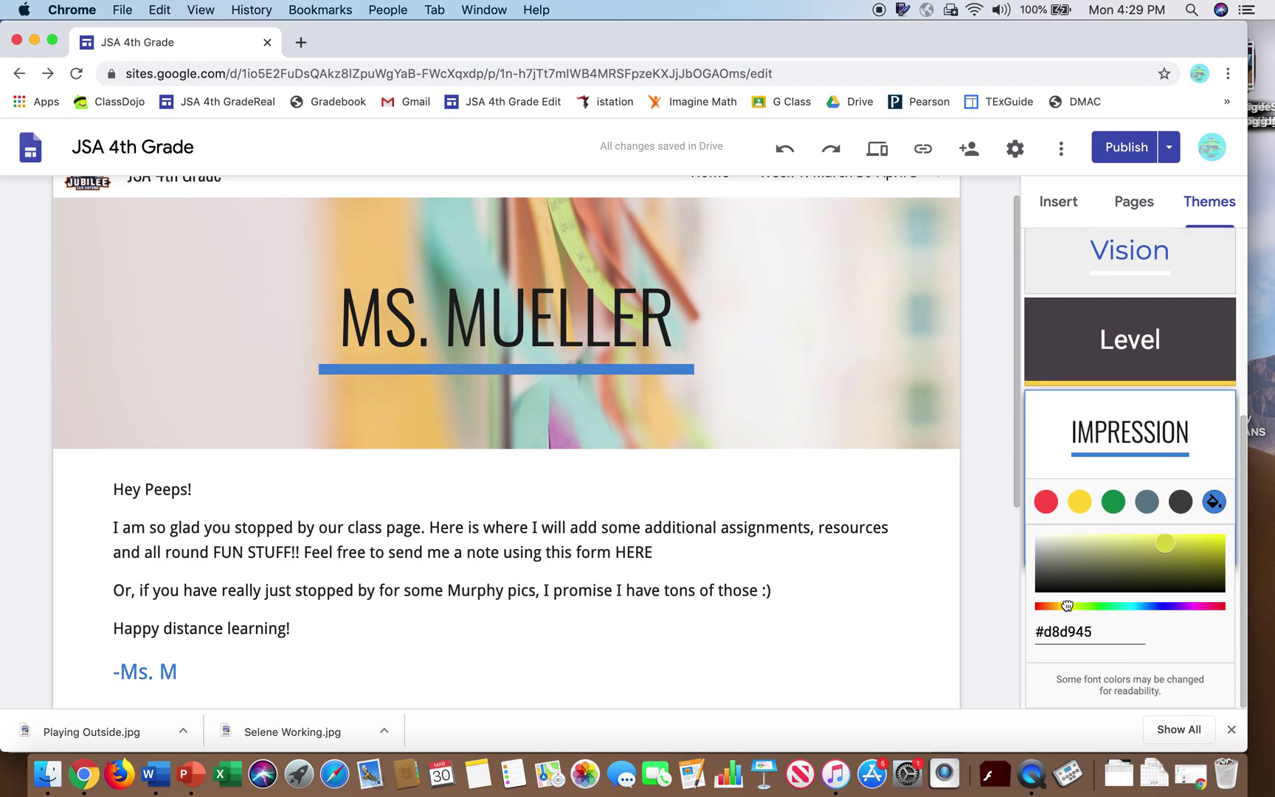
{"action": "mouse_move", "coordinate": [1068, 606]}
{"action": "left_mouse_down"}
{"action": "mouse_move", "coordinate": [1056, 606]}
{"action": "mouse_move", "coordinate": [1067, 607]}
{"action": "left_mouse_up"}
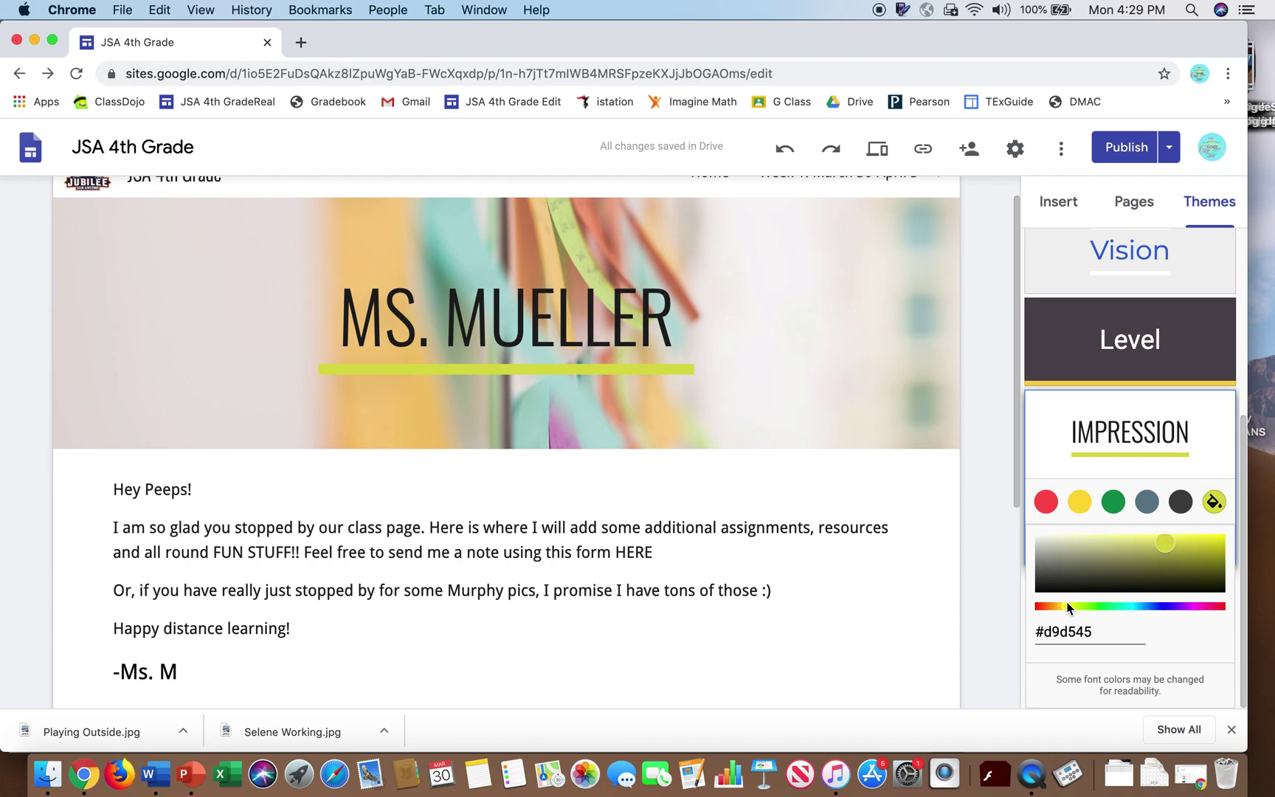
- Change the Impression theme's custom colour to a bright yellow, #f0eb16, and close the colour picker
{"action": "left_click", "coordinate": [1209, 543]}
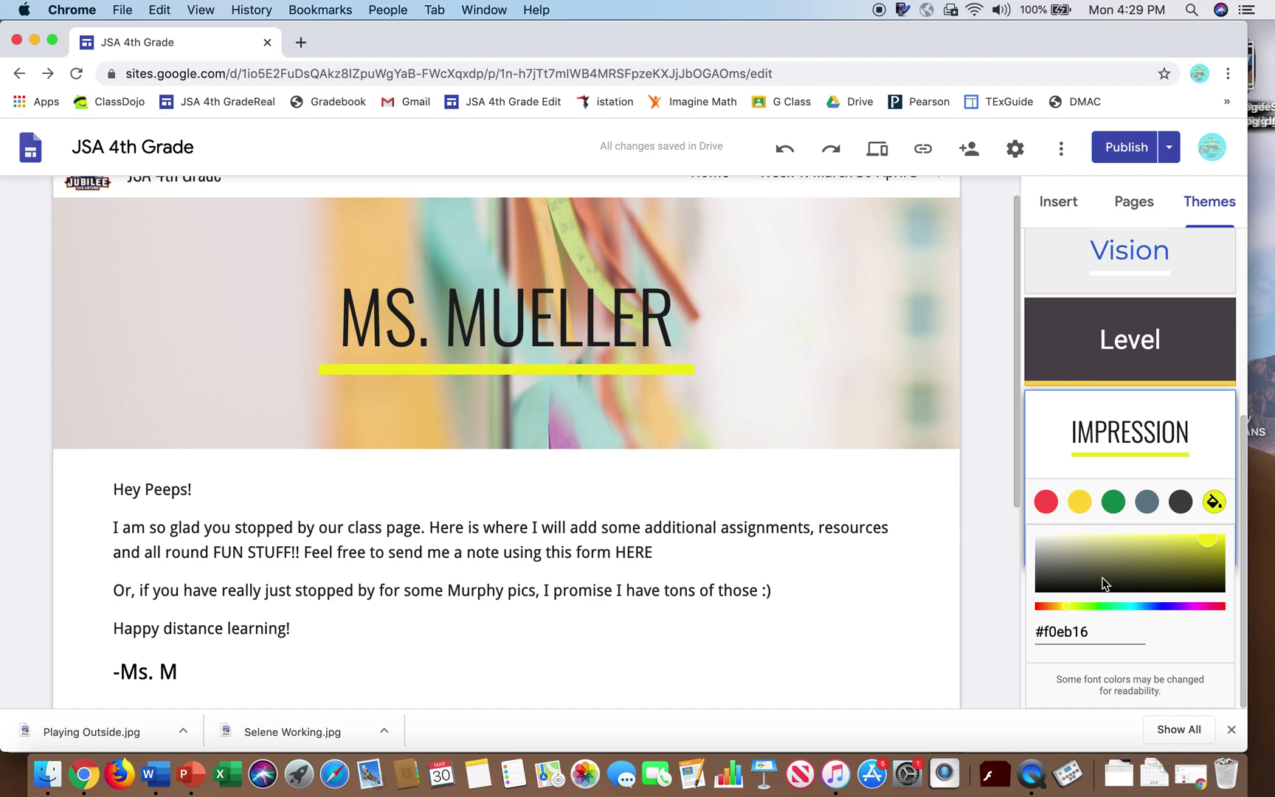
{"action": "left_click", "coordinate": [1130, 444]}
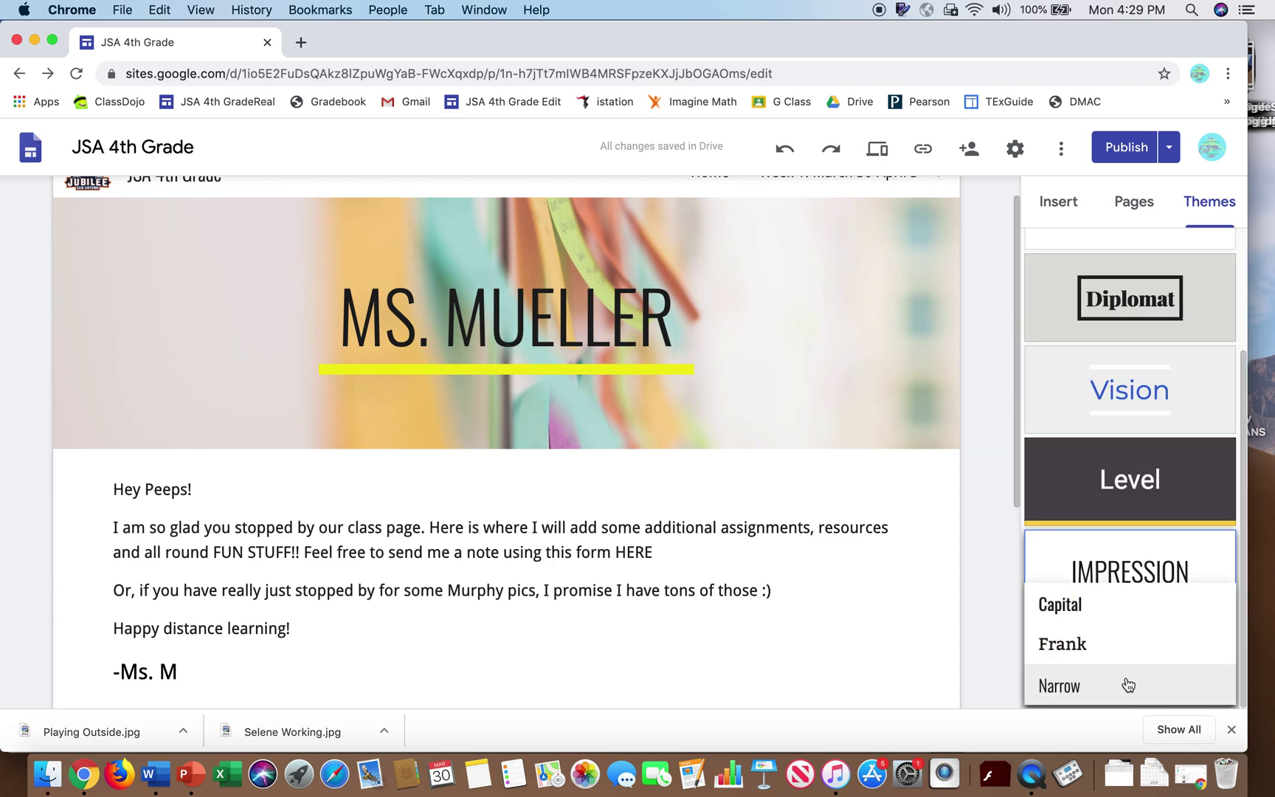
- Try the Frank and Capital font styles of the Impression theme and return to the Narrow font style
{"action": "scroll", "coordinate": [1136, 611], "scroll_direction": "down", "scroll_amount": 1}
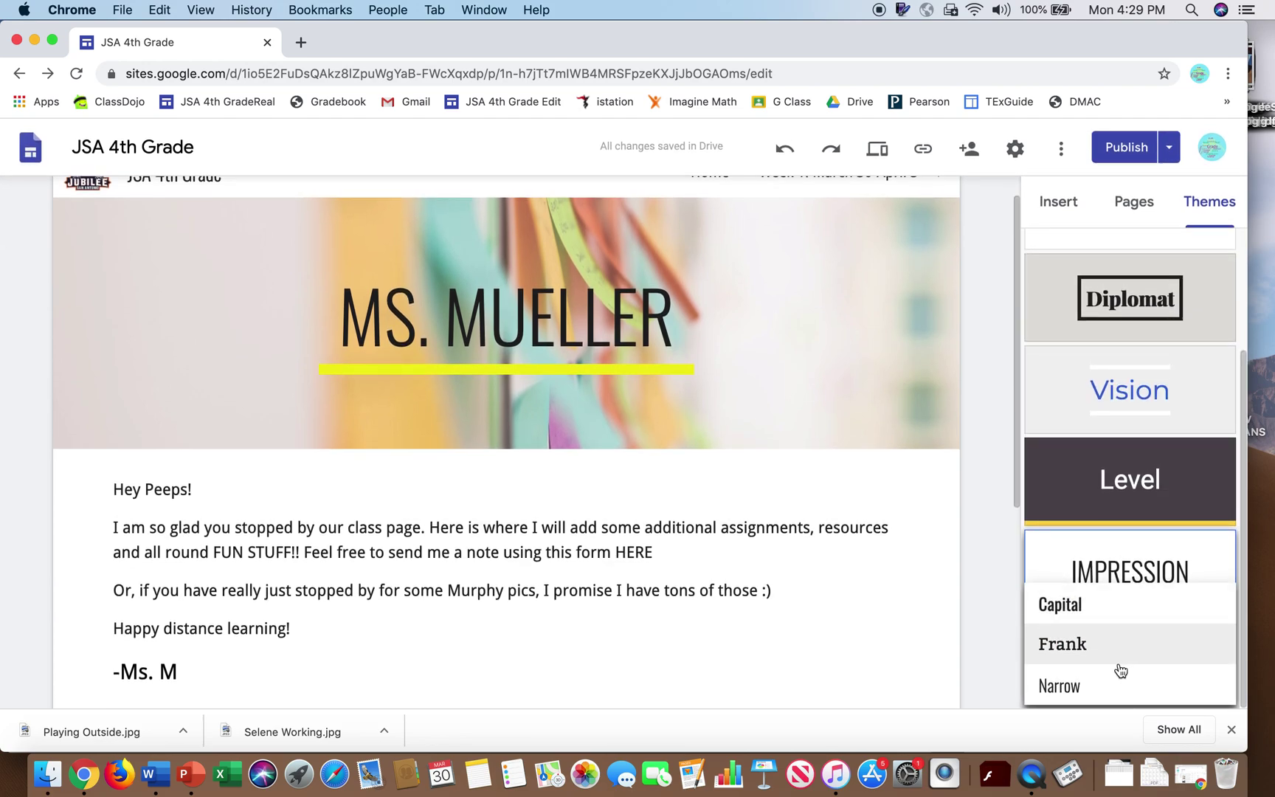
{"action": "scroll", "coordinate": [1119, 670], "scroll_direction": "up", "scroll_amount": 1}
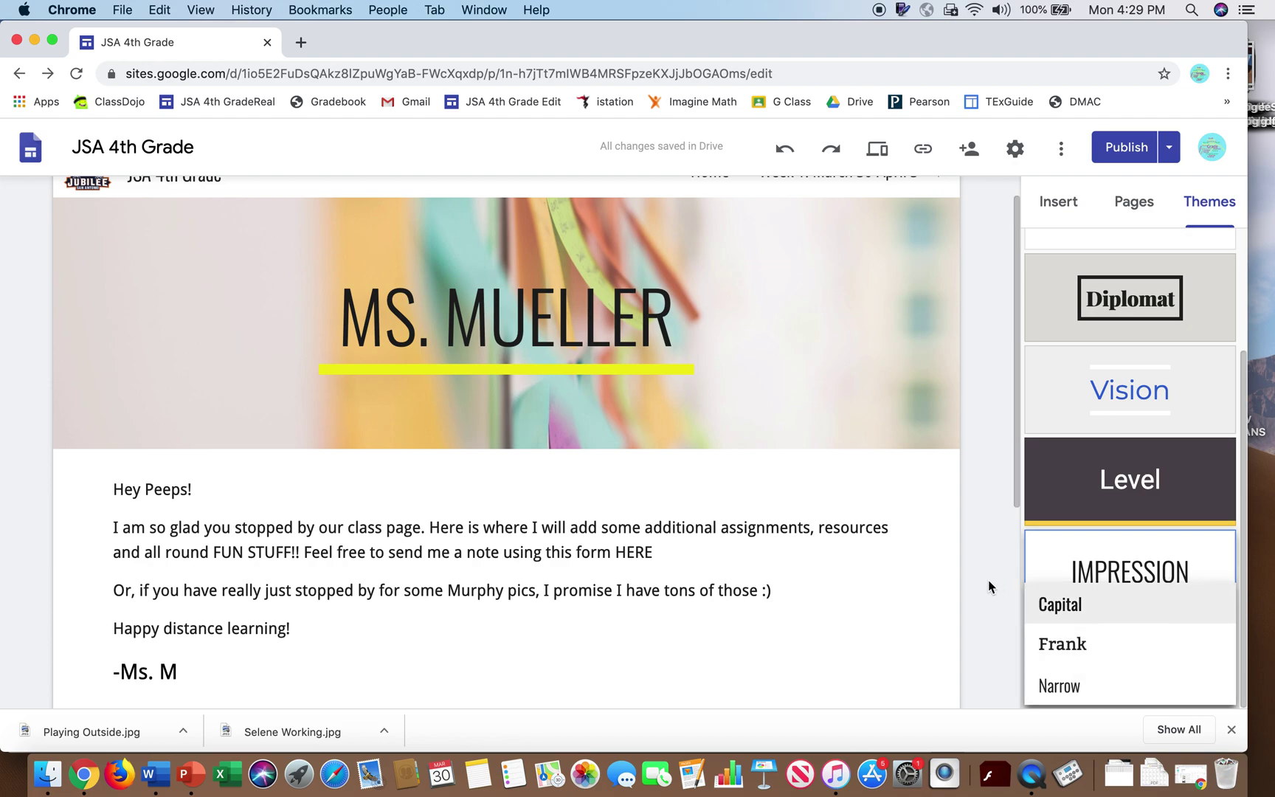
{"action": "left_click", "coordinate": [1087, 645]}
{"action": "left_click", "coordinate": [1183, 682]}
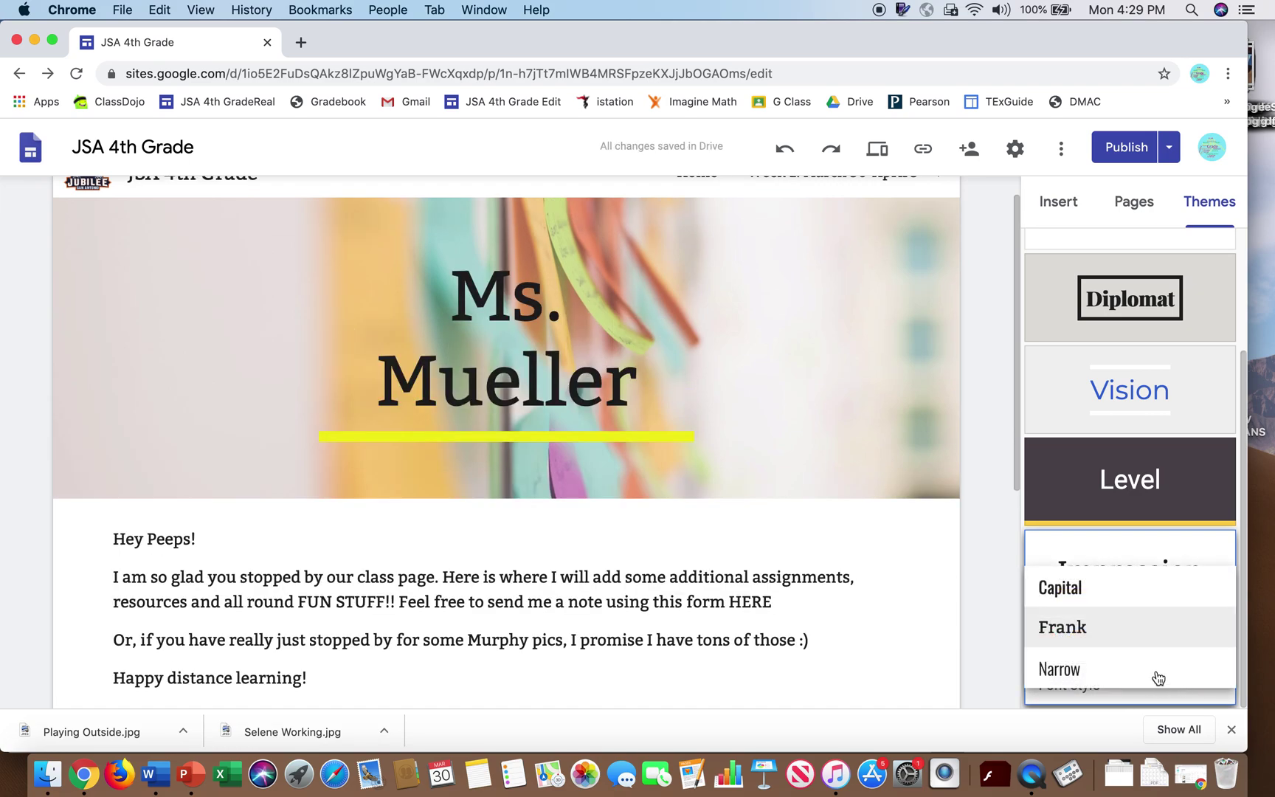
{"action": "left_click", "coordinate": [1131, 589]}
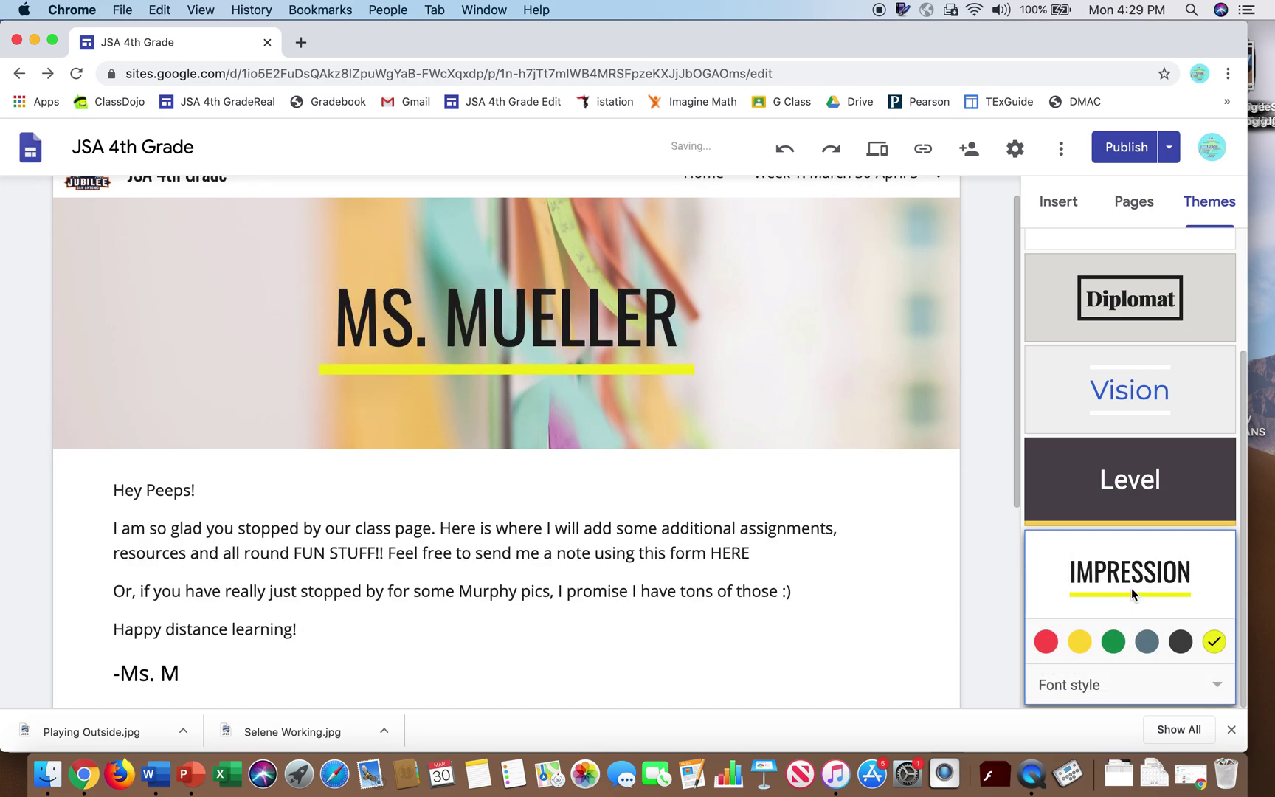
{"action": "left_click", "coordinate": [1125, 687]}
{"action": "left_click", "coordinate": [1110, 662]}
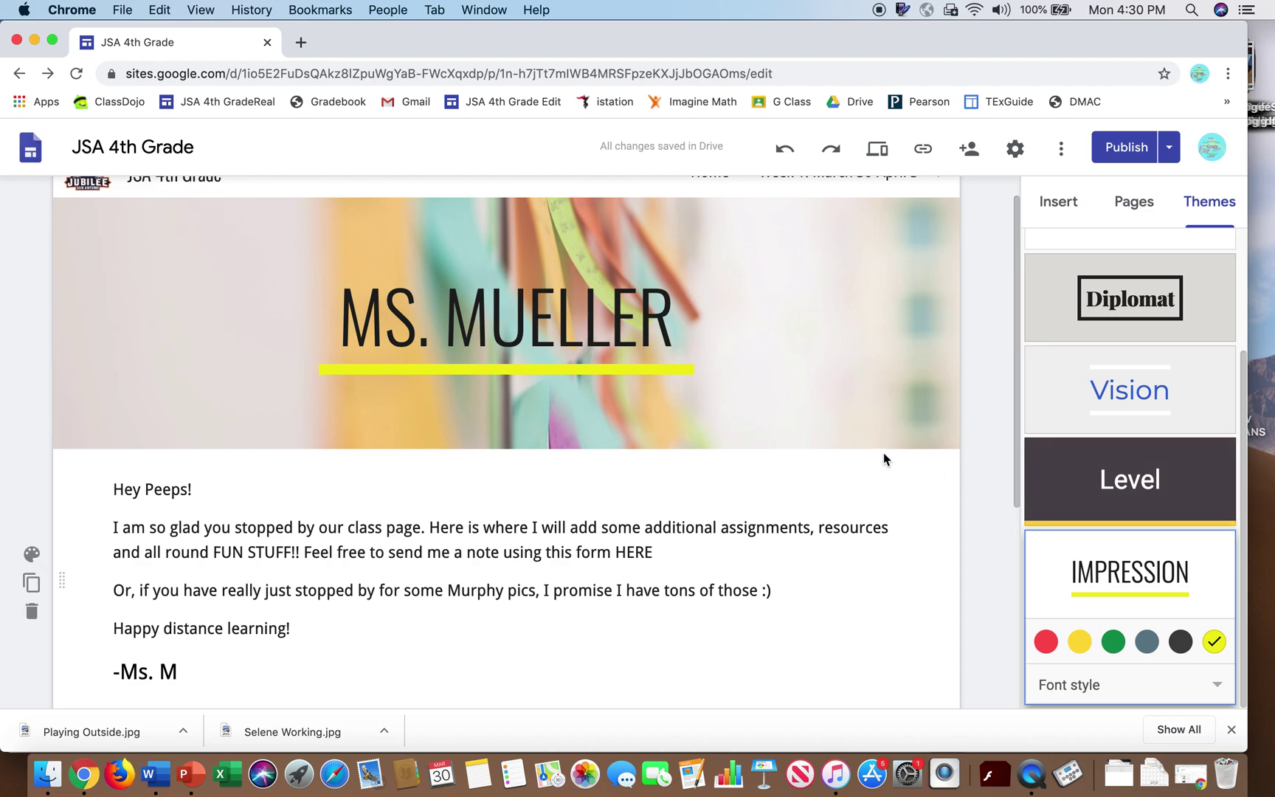
- Try the Diplomat theme with its dark blue colour and switch the site back to the Impression theme
{"action": "scroll", "coordinate": [1093, 489], "scroll_direction": "up", "scroll_amount": 5}
{"action": "scroll", "coordinate": [1099, 492], "scroll_direction": "down", "scroll_amount": 3}
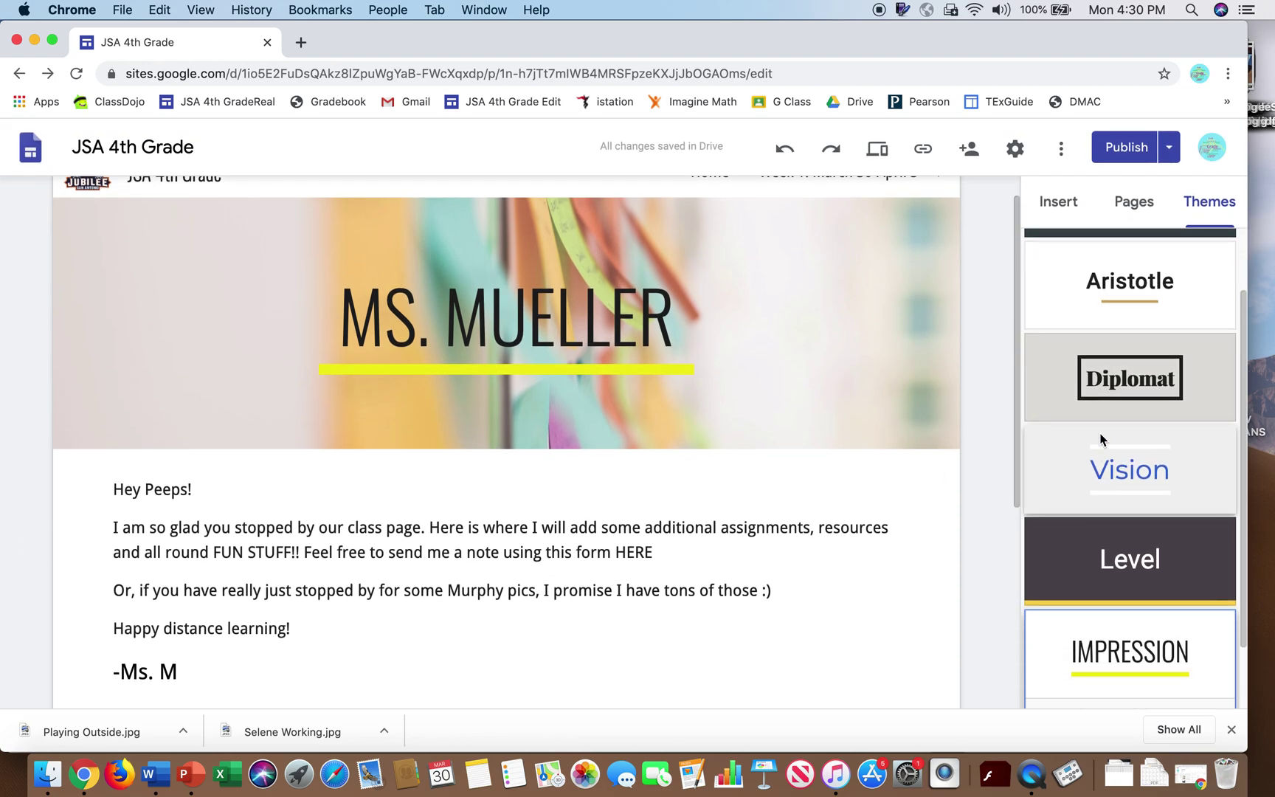
{"action": "left_click", "coordinate": [1065, 380]}
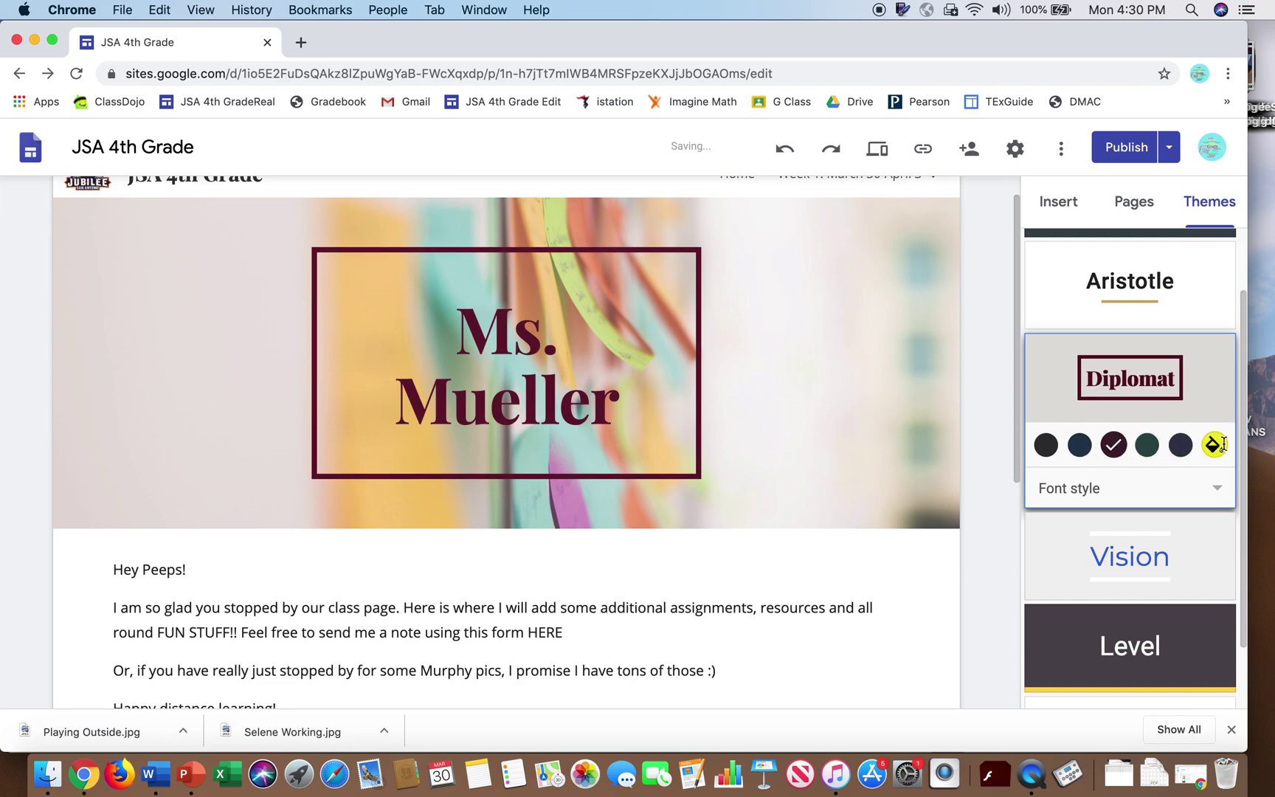
{"action": "scroll", "coordinate": [710, 522], "scroll_direction": "down", "scroll_amount": 2}
{"action": "scroll", "coordinate": [704, 502], "scroll_direction": "down", "scroll_amount": 2}
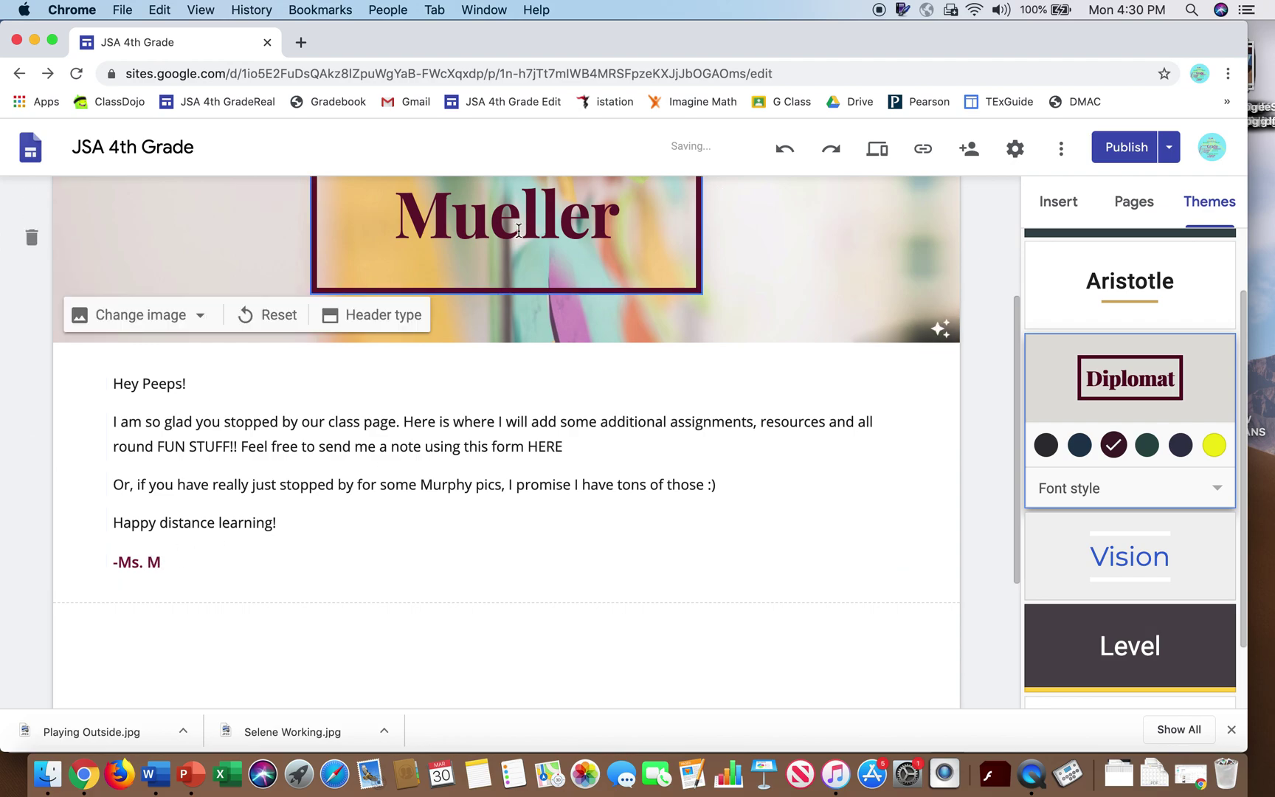
{"action": "left_click", "coordinate": [1081, 445]}
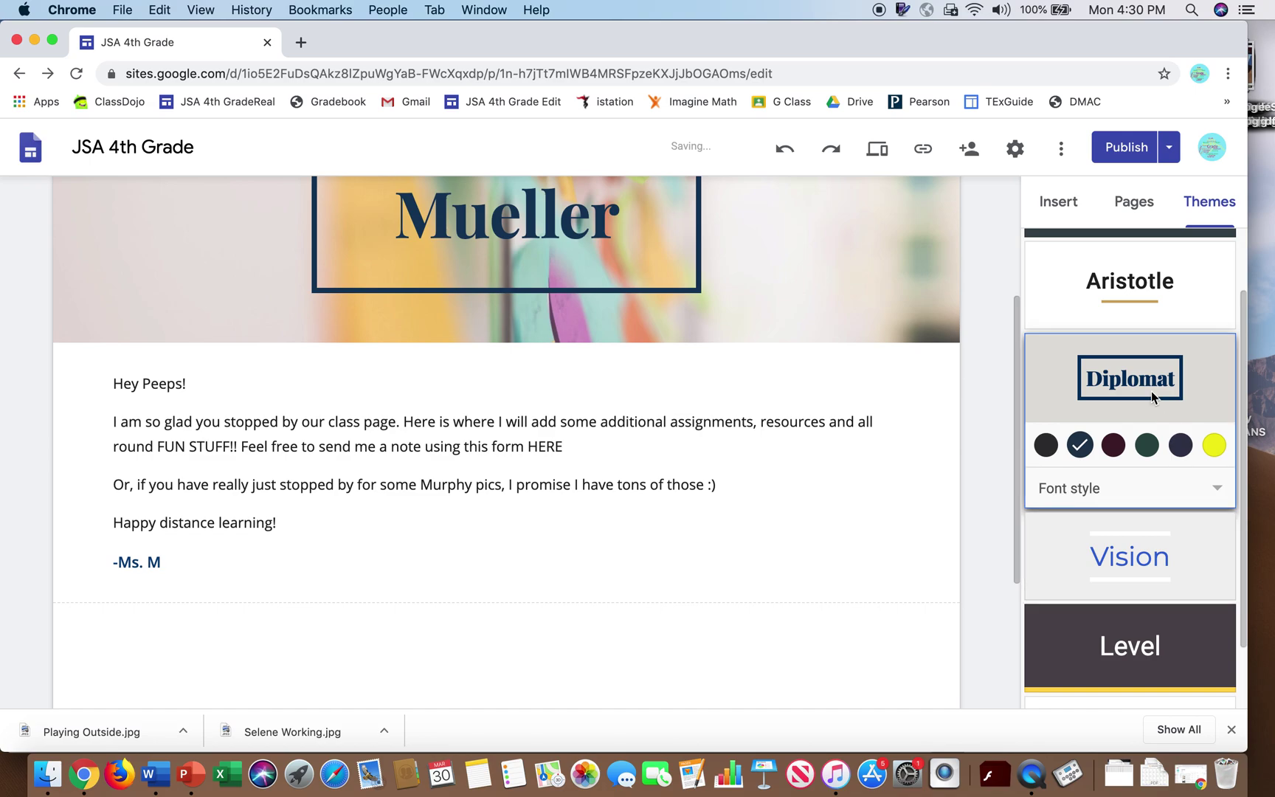
{"action": "scroll", "coordinate": [1118, 448], "scroll_direction": "down", "scroll_amount": 2}
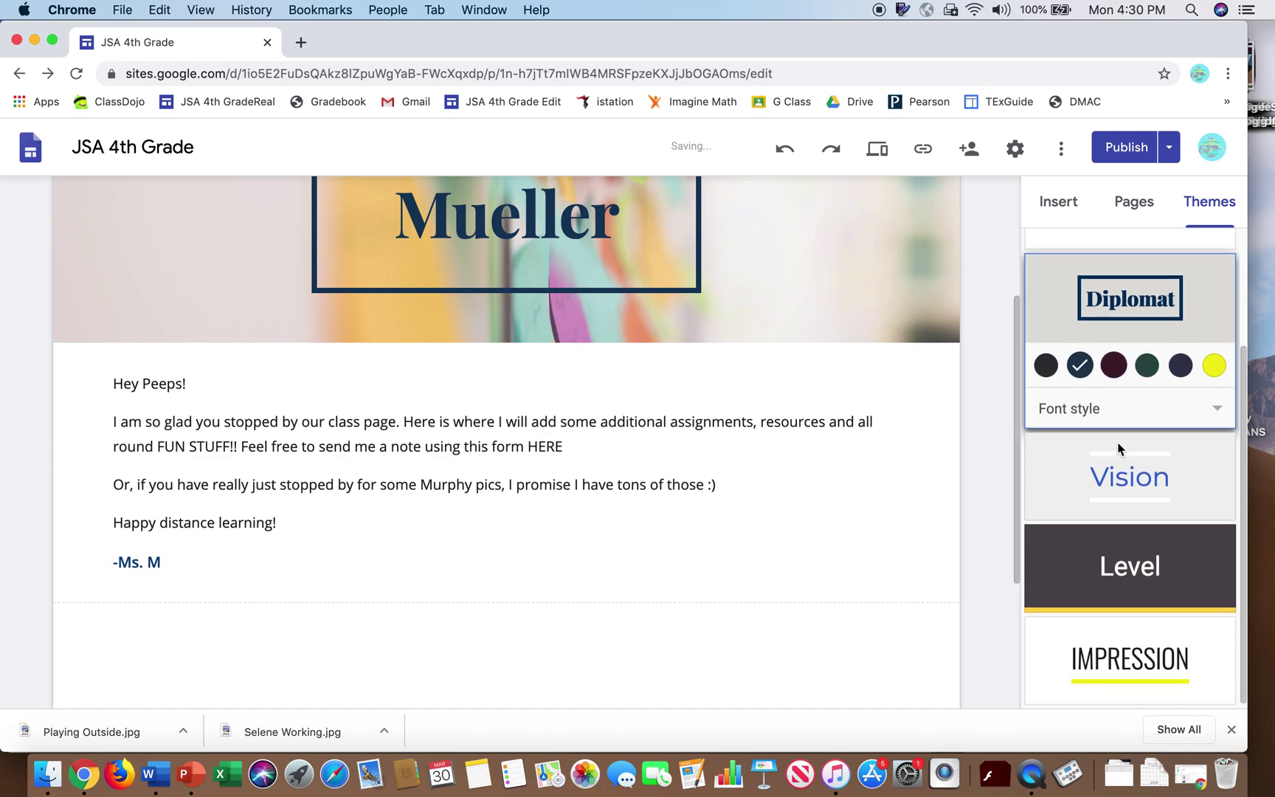
{"action": "left_click", "coordinate": [1137, 657]}
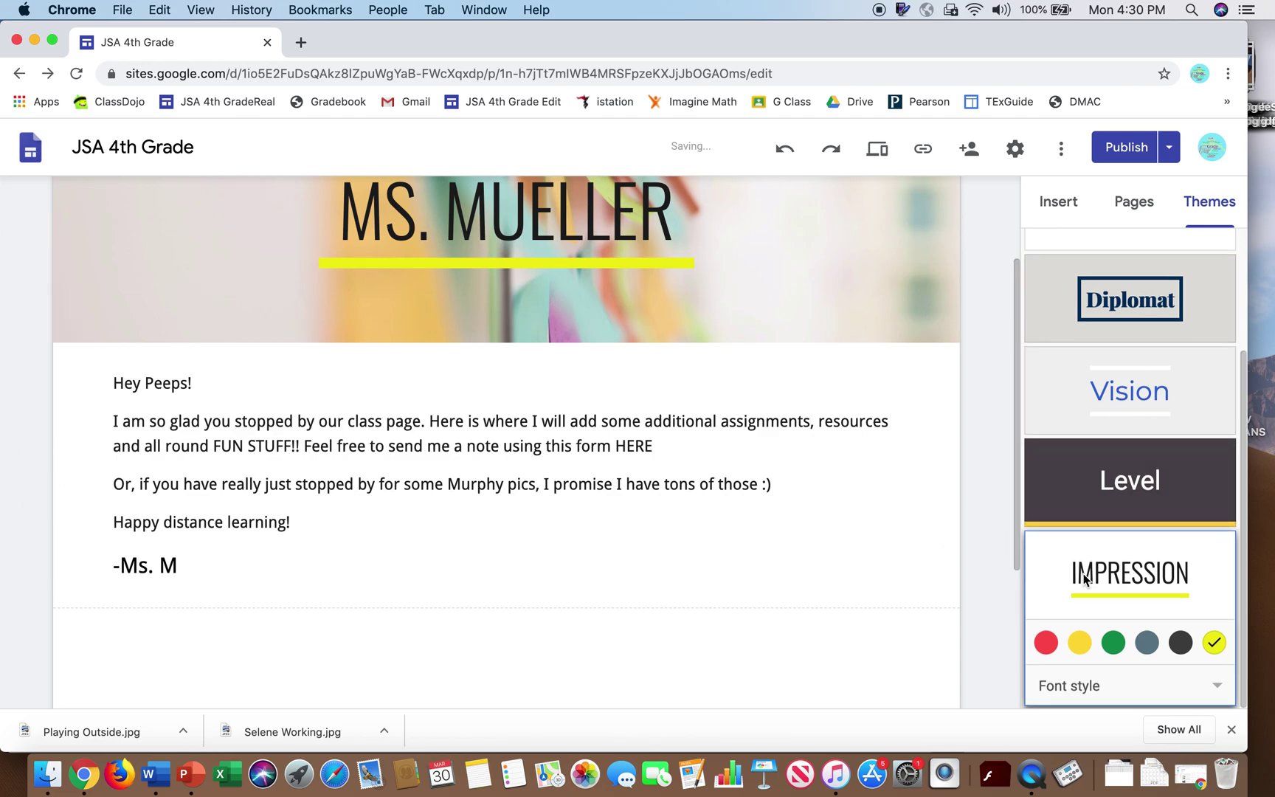
{"action": "scroll", "coordinate": [1084, 579], "scroll_direction": "up", "scroll_amount": 5}
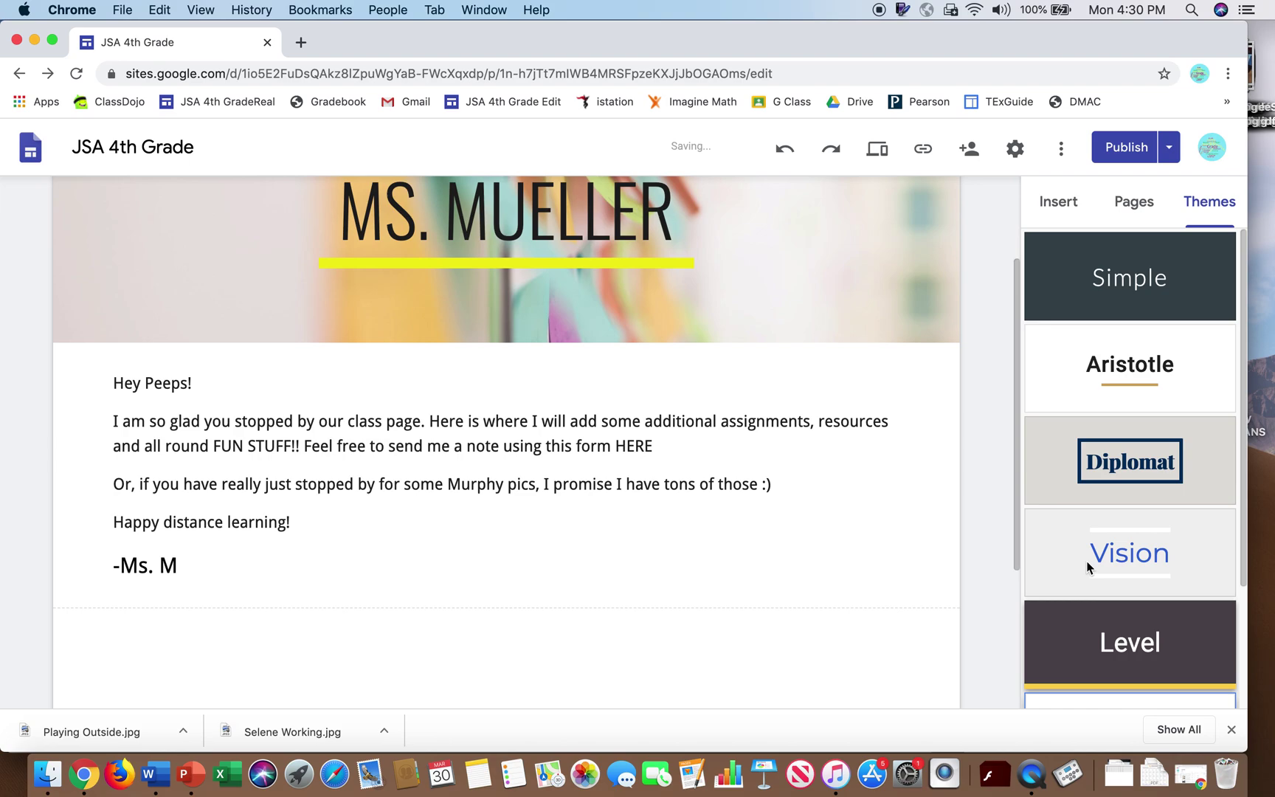
{"action": "scroll", "coordinate": [692, 541], "scroll_direction": "up", "scroll_amount": 3}
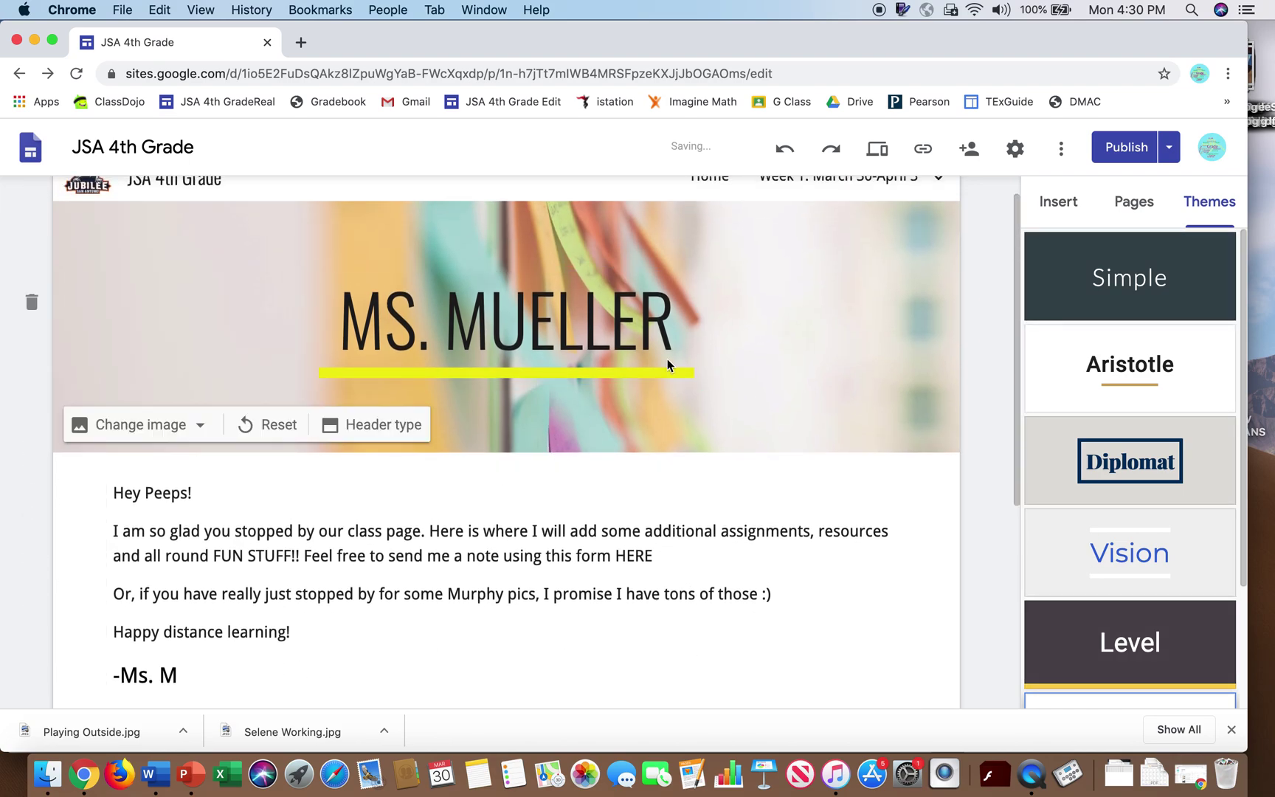
- Start an image carousel and upload four student photos from the Desktop folder, Playing Outside.jpg through the hoverboarding picture
{"action": "left_click", "coordinate": [1058, 202]}
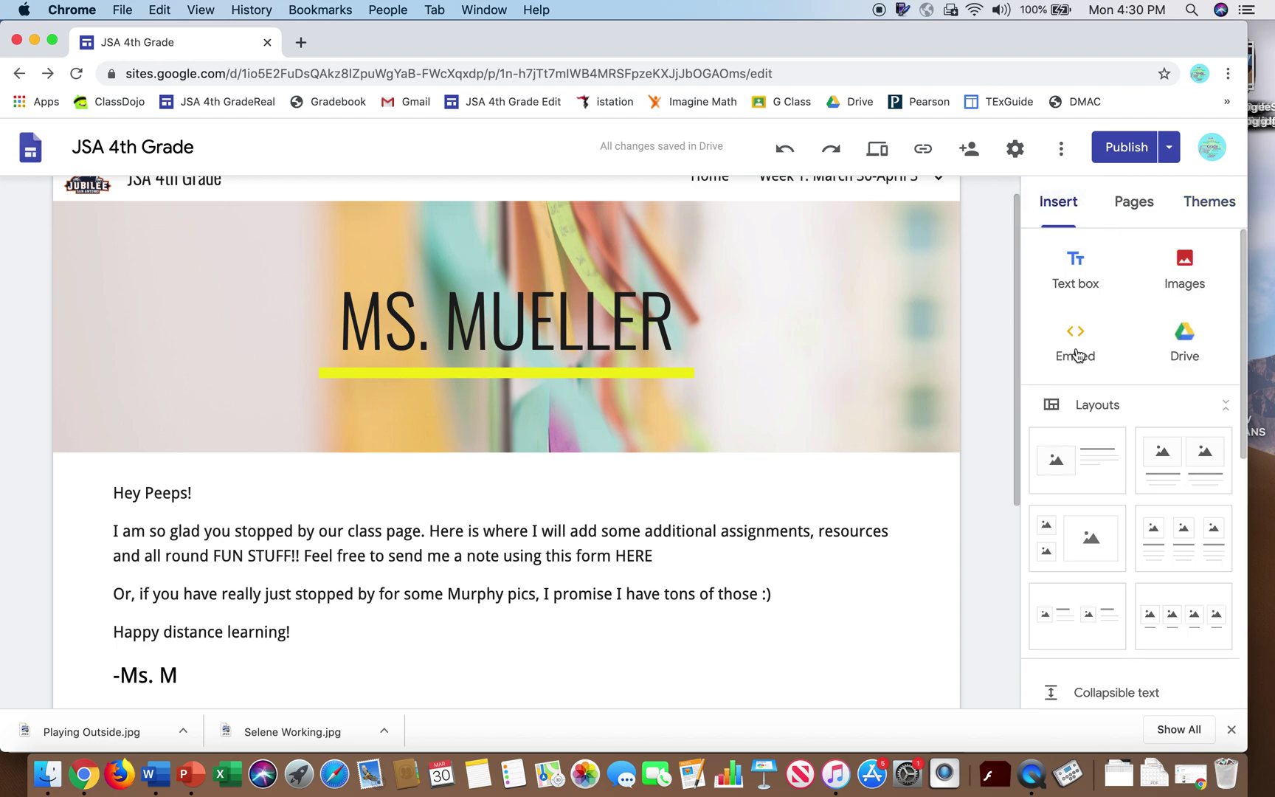
{"action": "scroll", "coordinate": [1121, 377], "scroll_direction": "down", "scroll_amount": 5}
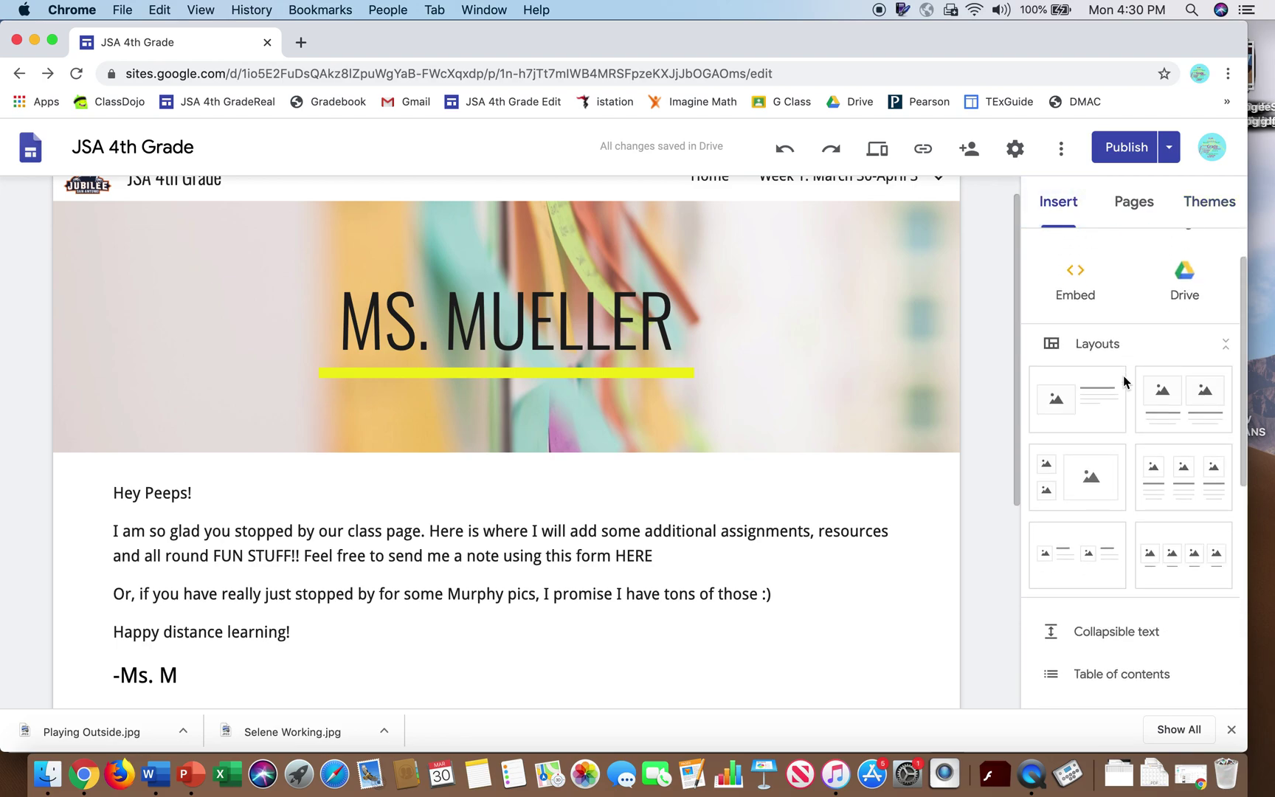
{"action": "scroll", "coordinate": [1125, 382], "scroll_direction": "down", "scroll_amount": 6}
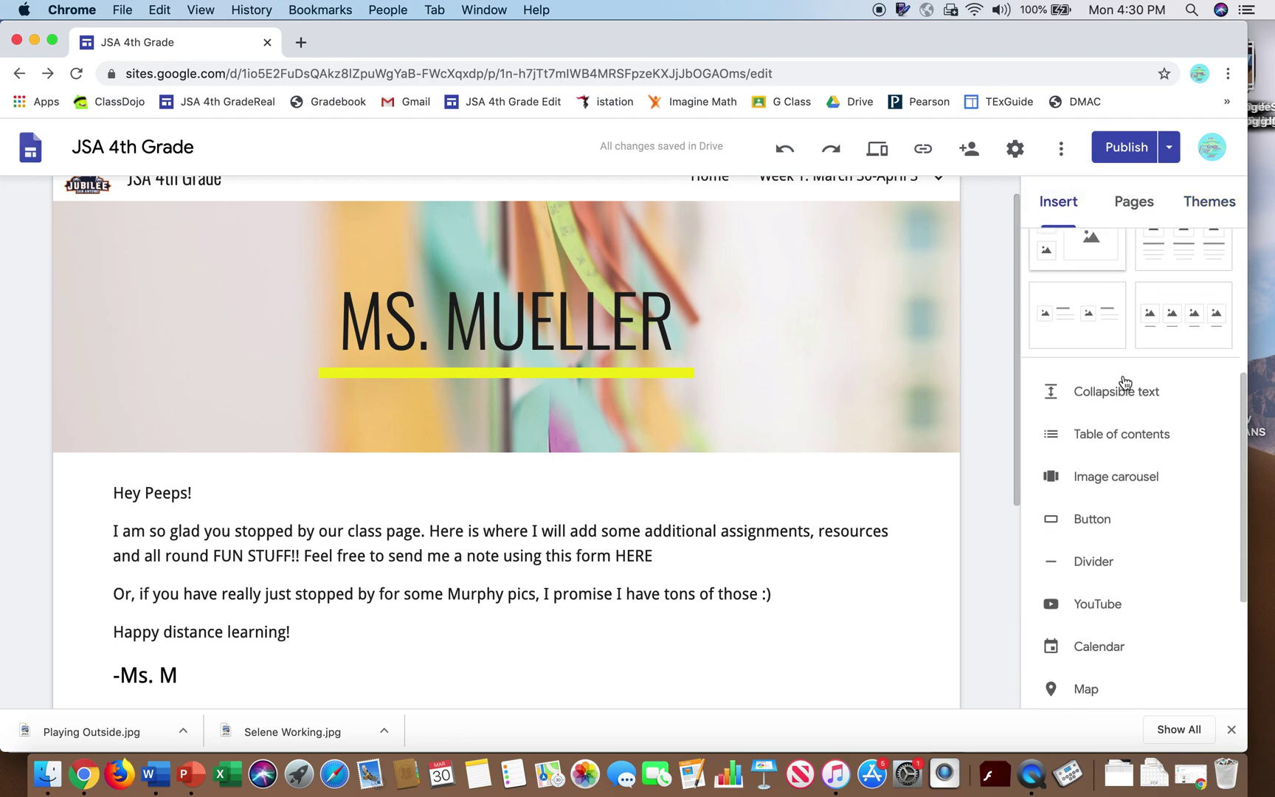
{"action": "scroll", "coordinate": [1124, 382], "scroll_direction": "down", "scroll_amount": 1}
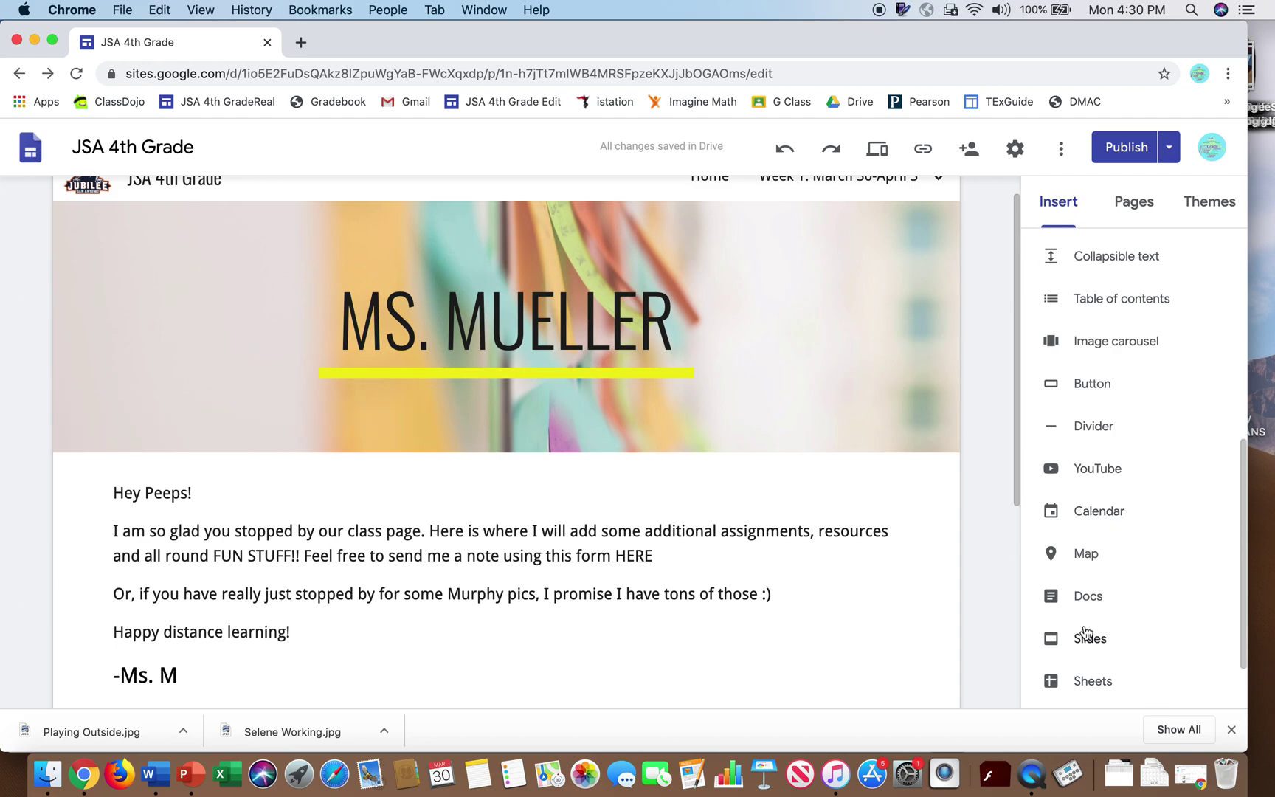
{"action": "scroll", "coordinate": [1147, 563], "scroll_direction": "down", "scroll_amount": 2}
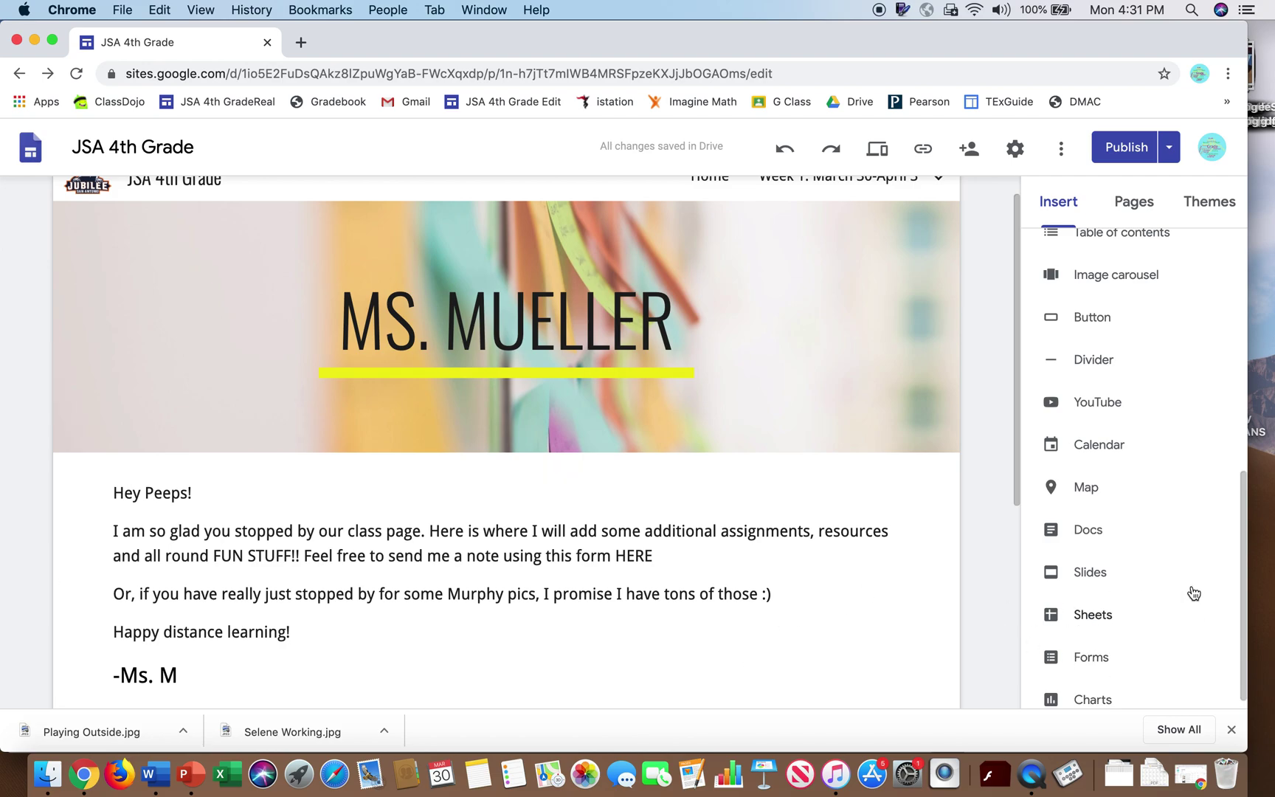
{"action": "scroll", "coordinate": [1191, 590], "scroll_direction": "up", "scroll_amount": 4}
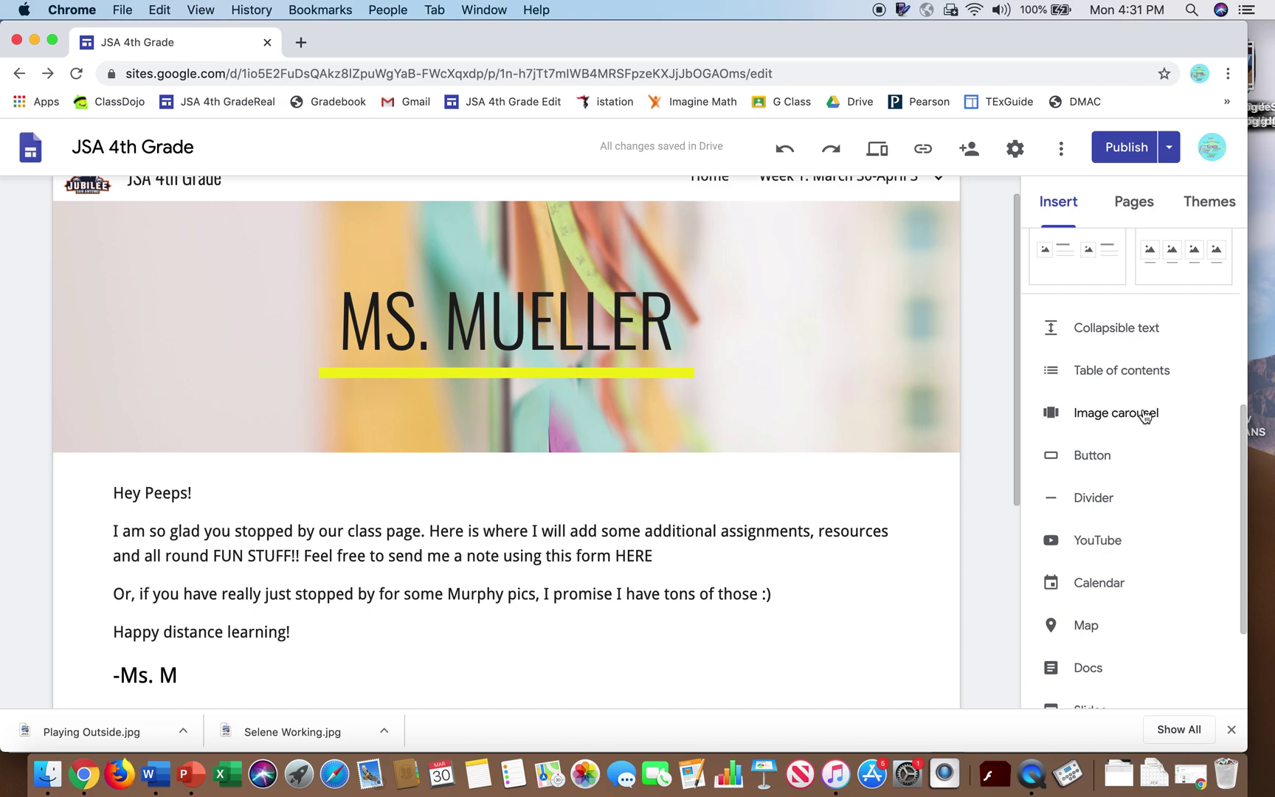
{"action": "left_click", "coordinate": [1144, 415]}
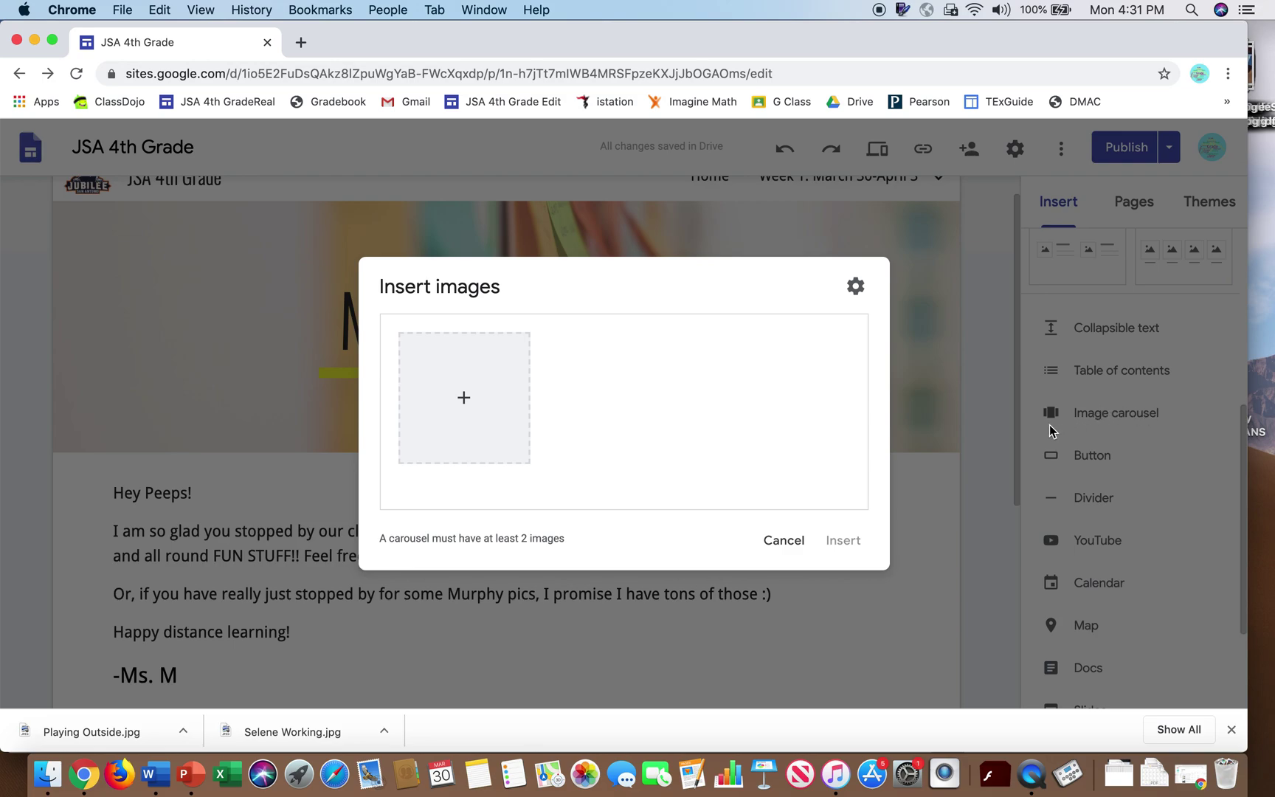
{"action": "left_click", "coordinate": [465, 408]}
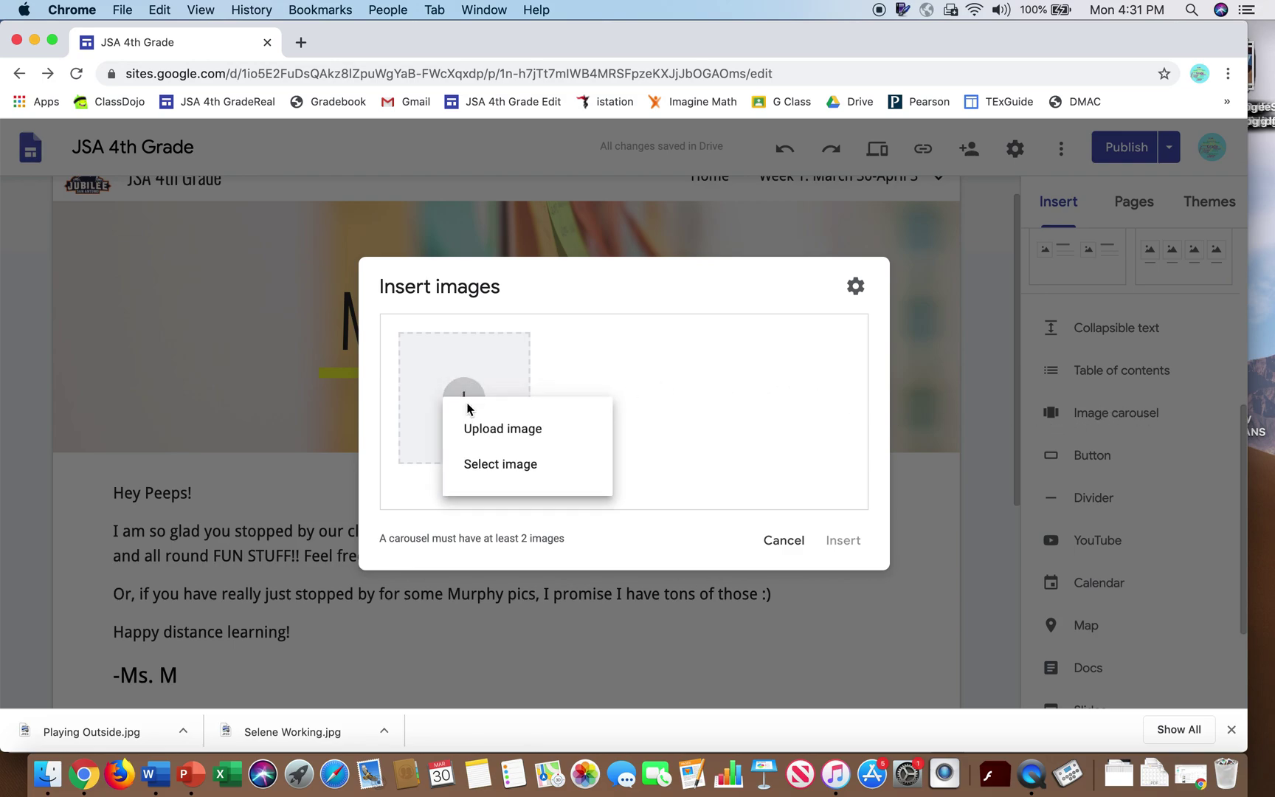
{"action": "left_click", "coordinate": [493, 435]}
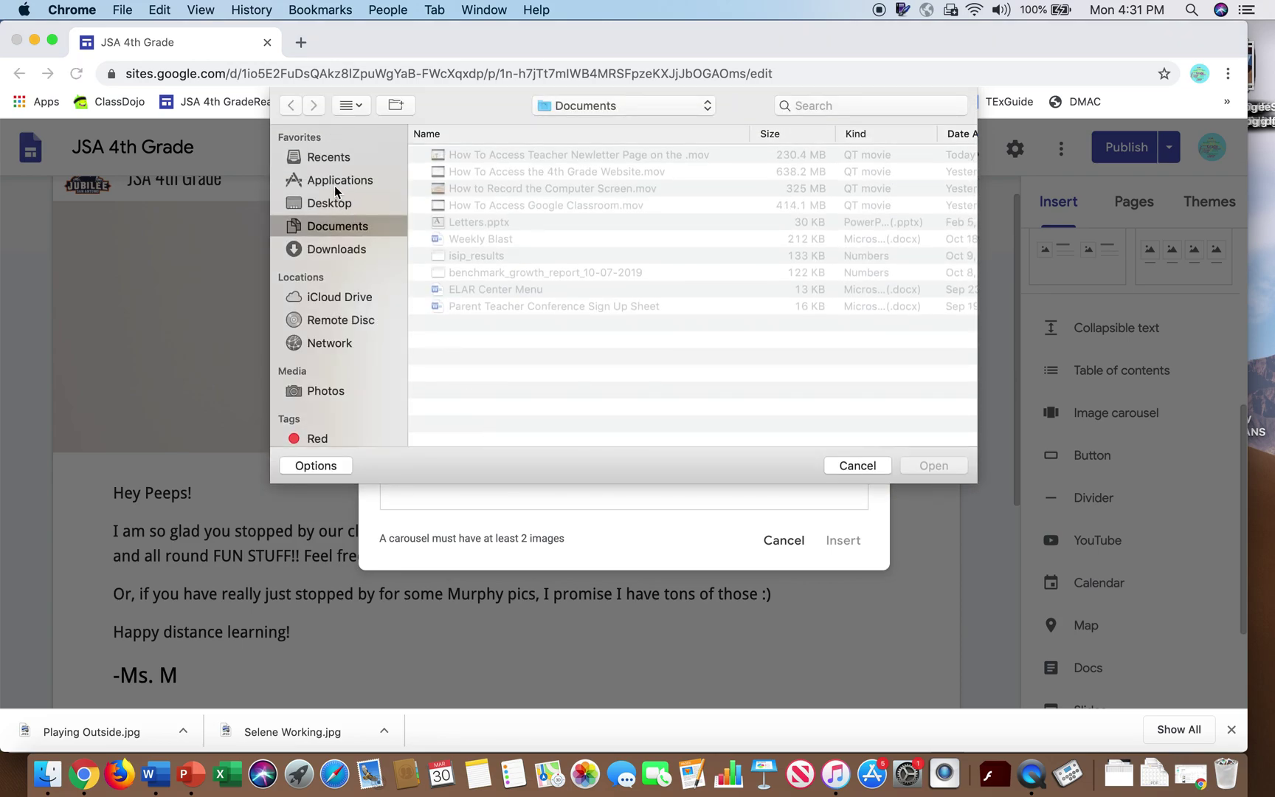
{"action": "left_click", "coordinate": [332, 205]}
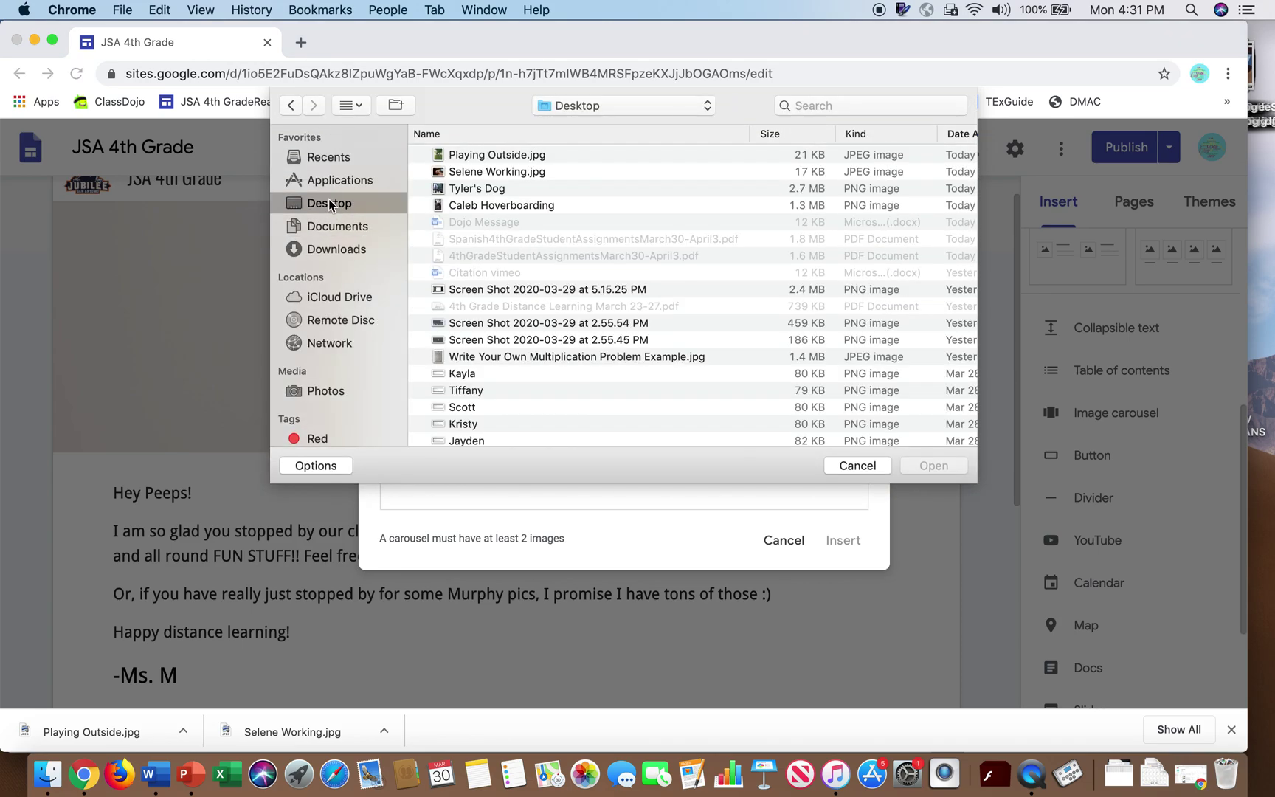
{"action": "left_click", "coordinate": [521, 158]}
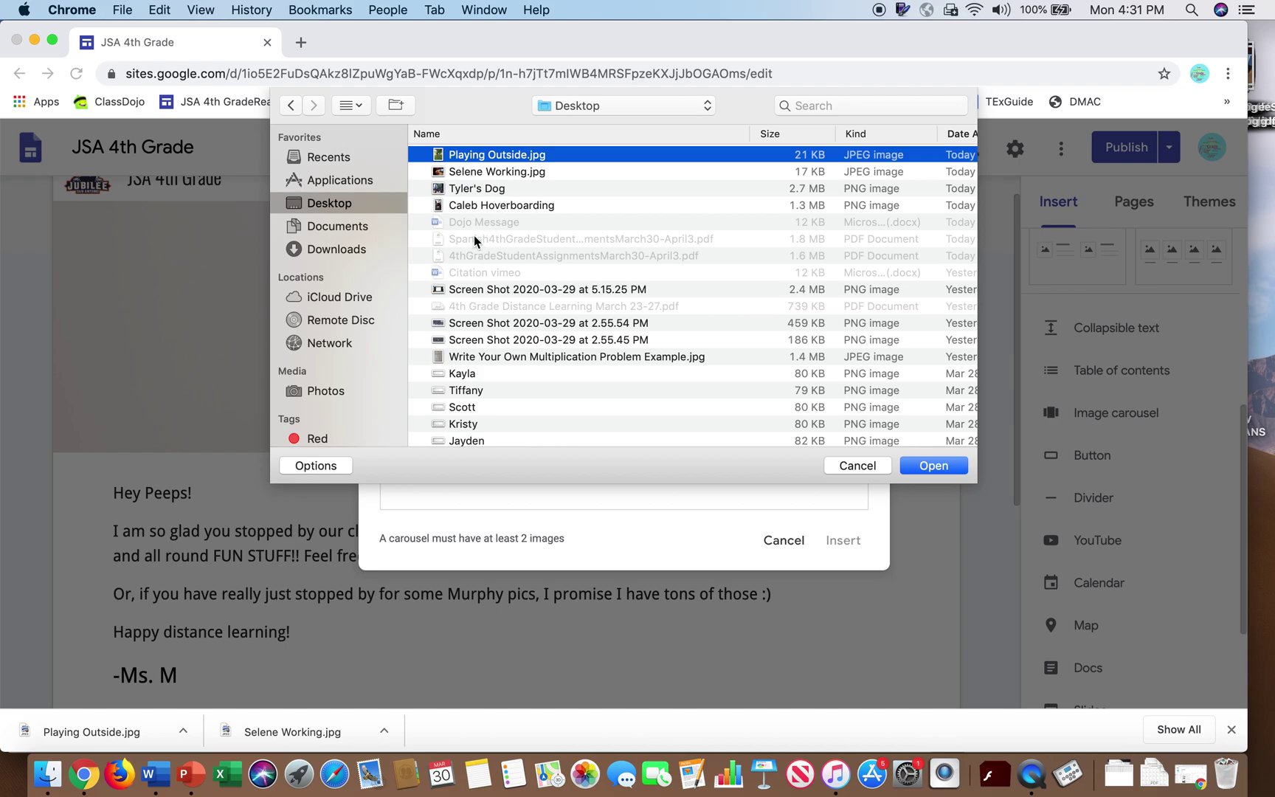
{"action": "left_click", "coordinate": [471, 205], "text": "shift"}
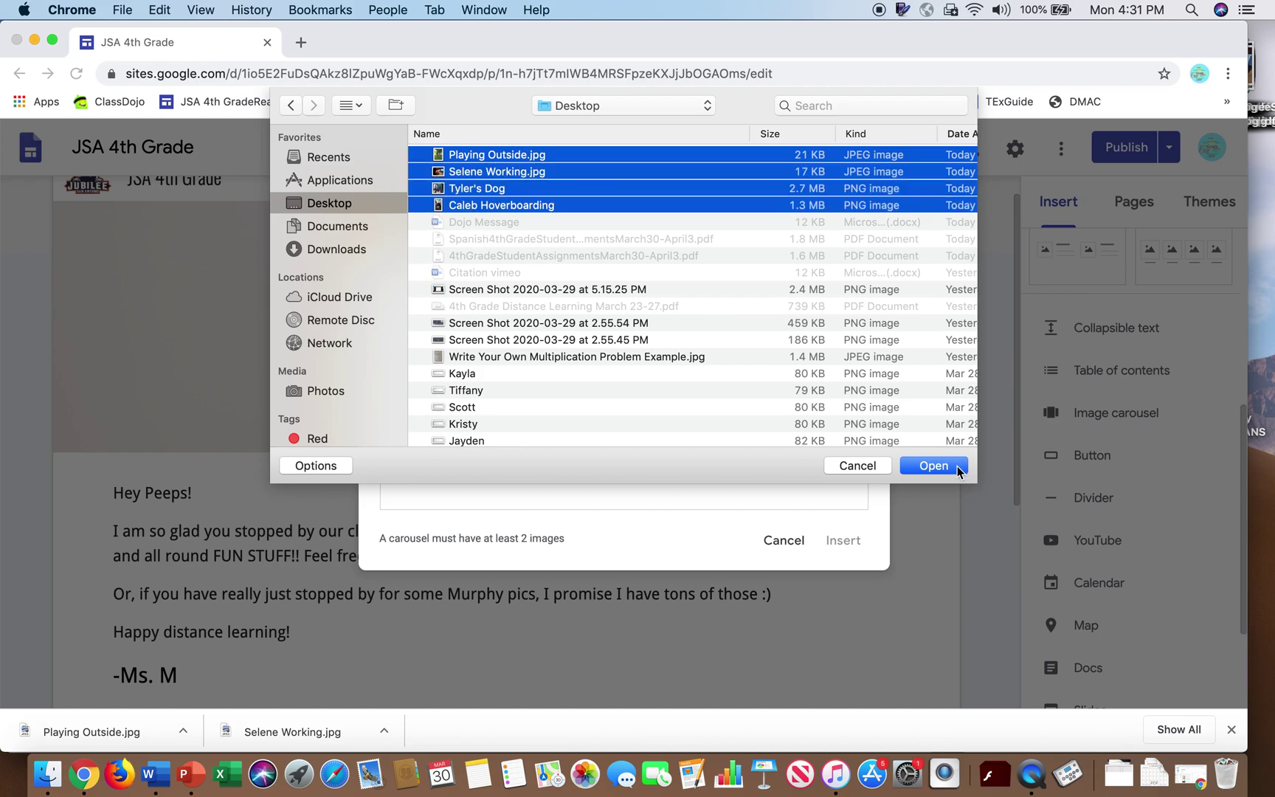
{"action": "left_click", "coordinate": [933, 465]}
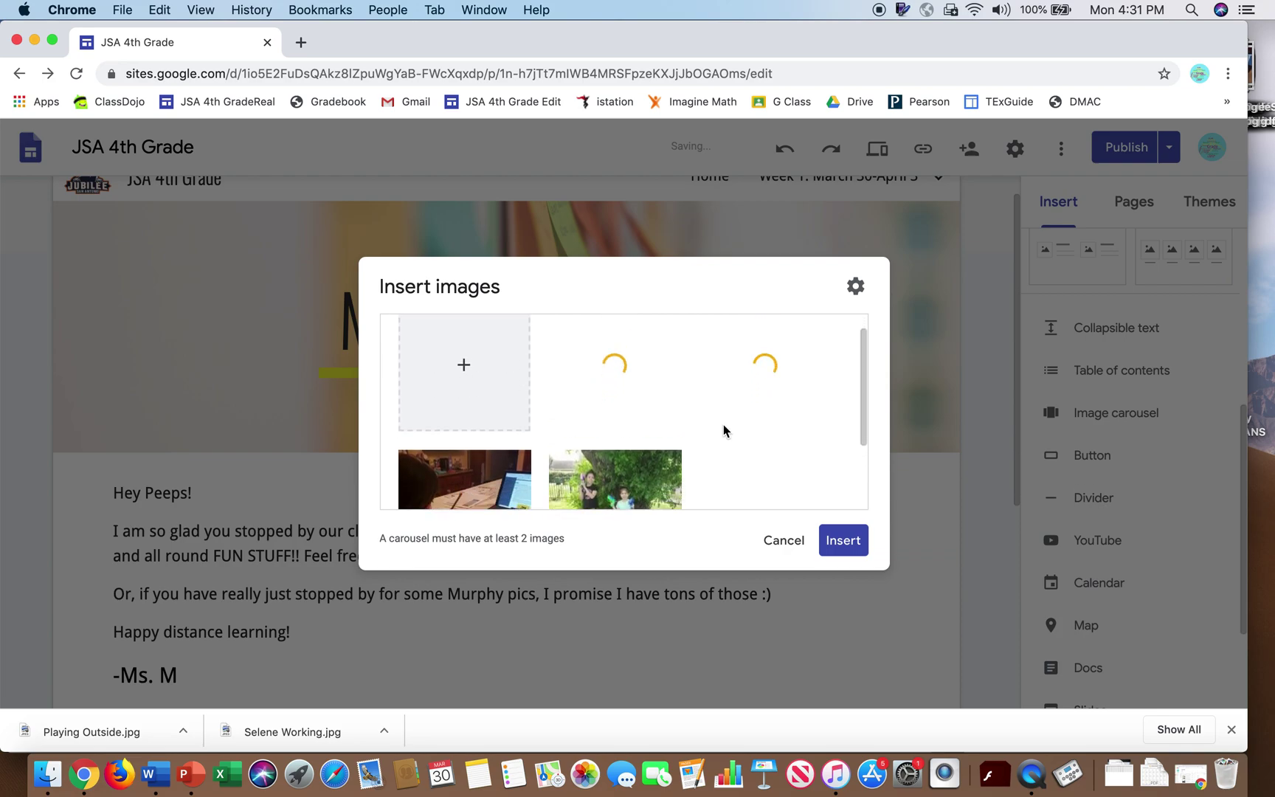
- Give the outdoor photo under the tree an alt text of the student's first name followed by "Playing Outside"
{"action": "mouse_move", "coordinate": [631, 401]}
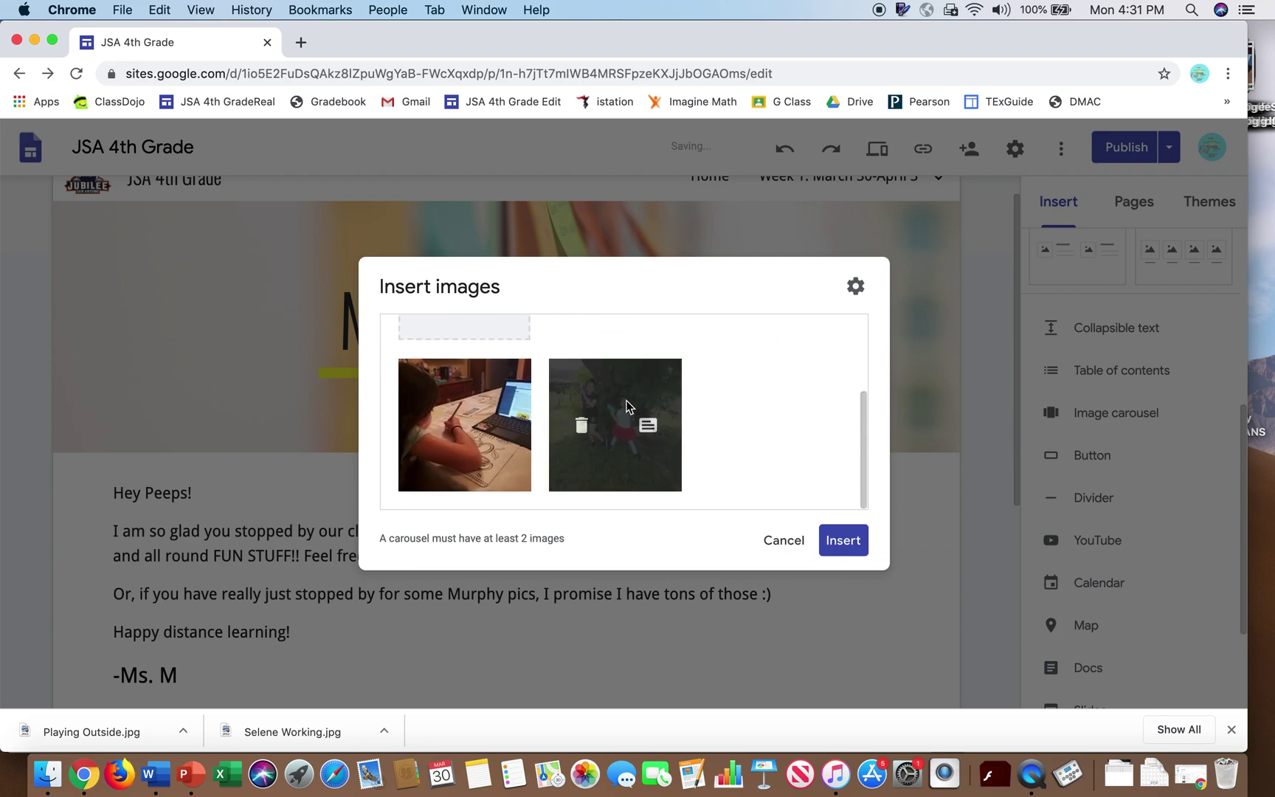
{"action": "left_click", "coordinate": [647, 423]}
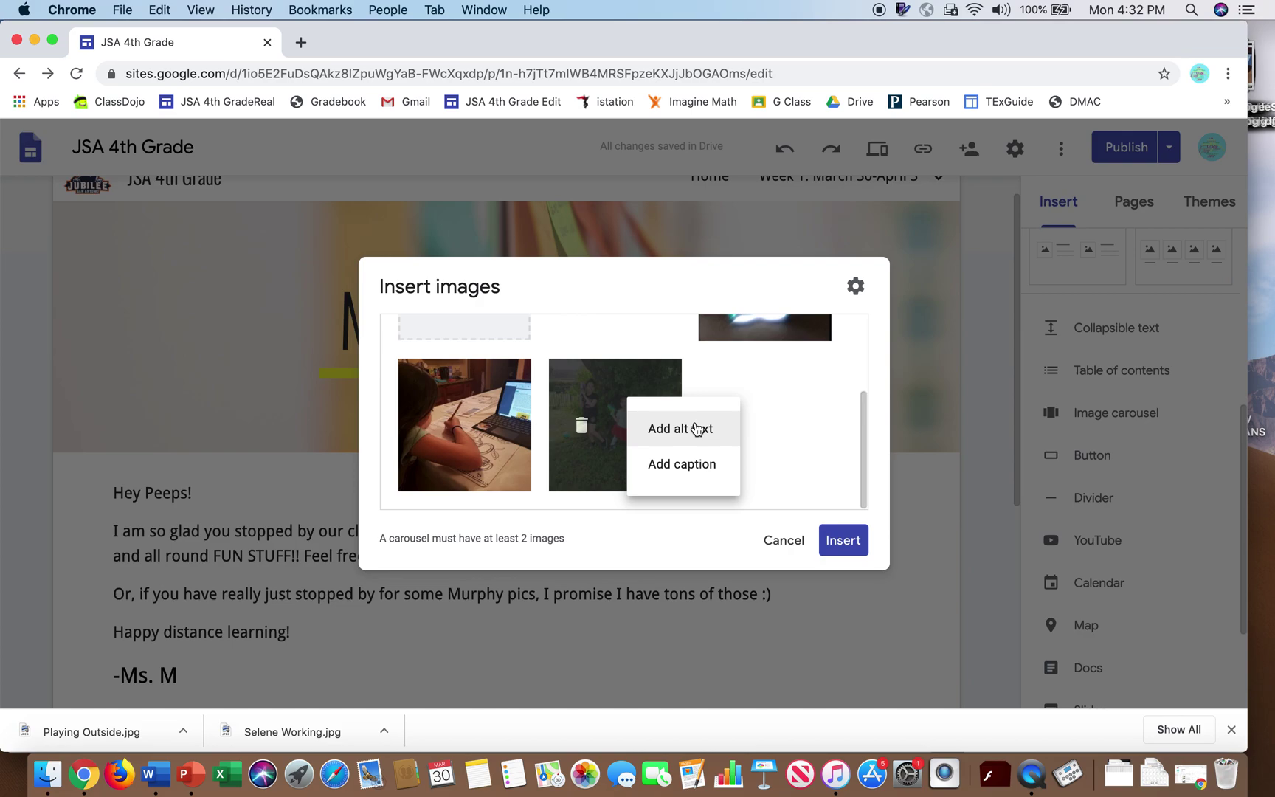
{"action": "left_click", "coordinate": [696, 429]}
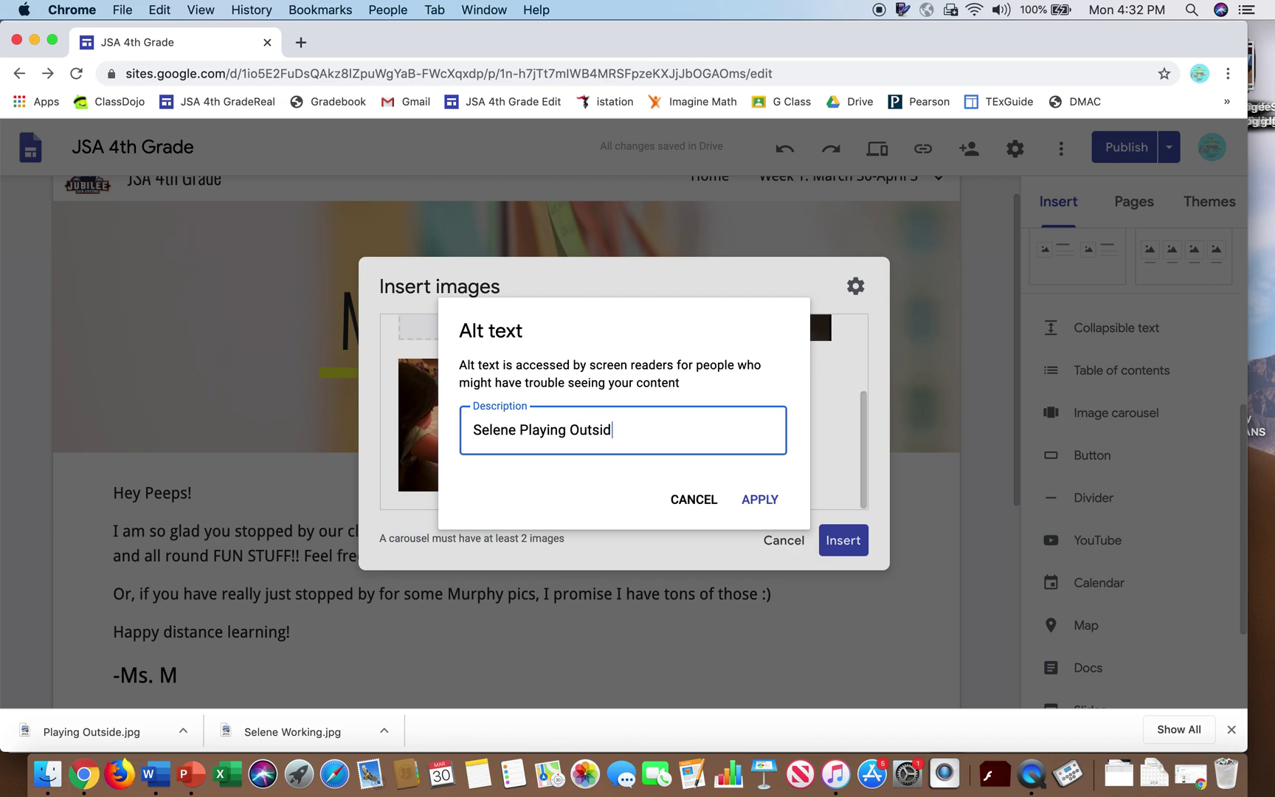
{"action": "left_click", "coordinate": [774, 499]}
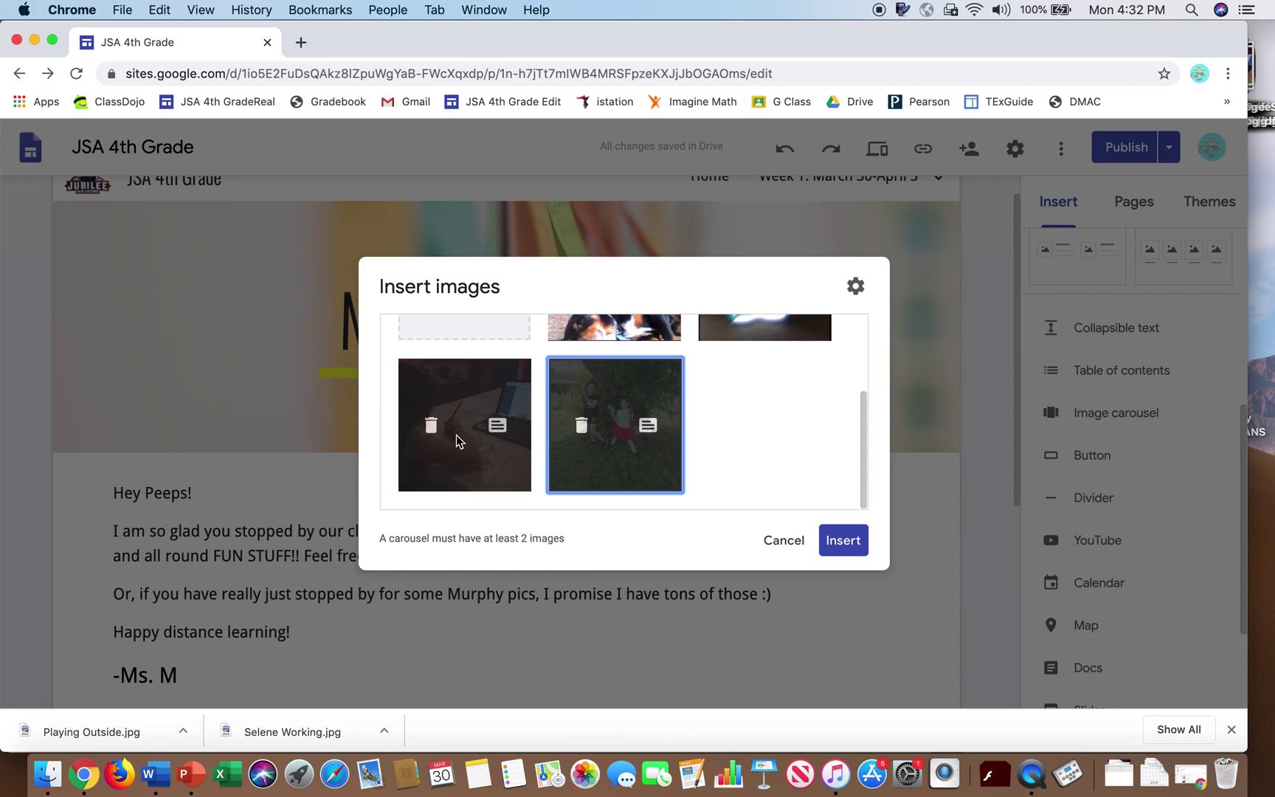
- Give the photo of the student working at the laptop the alt text "Working at home!"
{"action": "left_click", "coordinate": [500, 425]}
{"action": "left_click", "coordinate": [541, 432]}
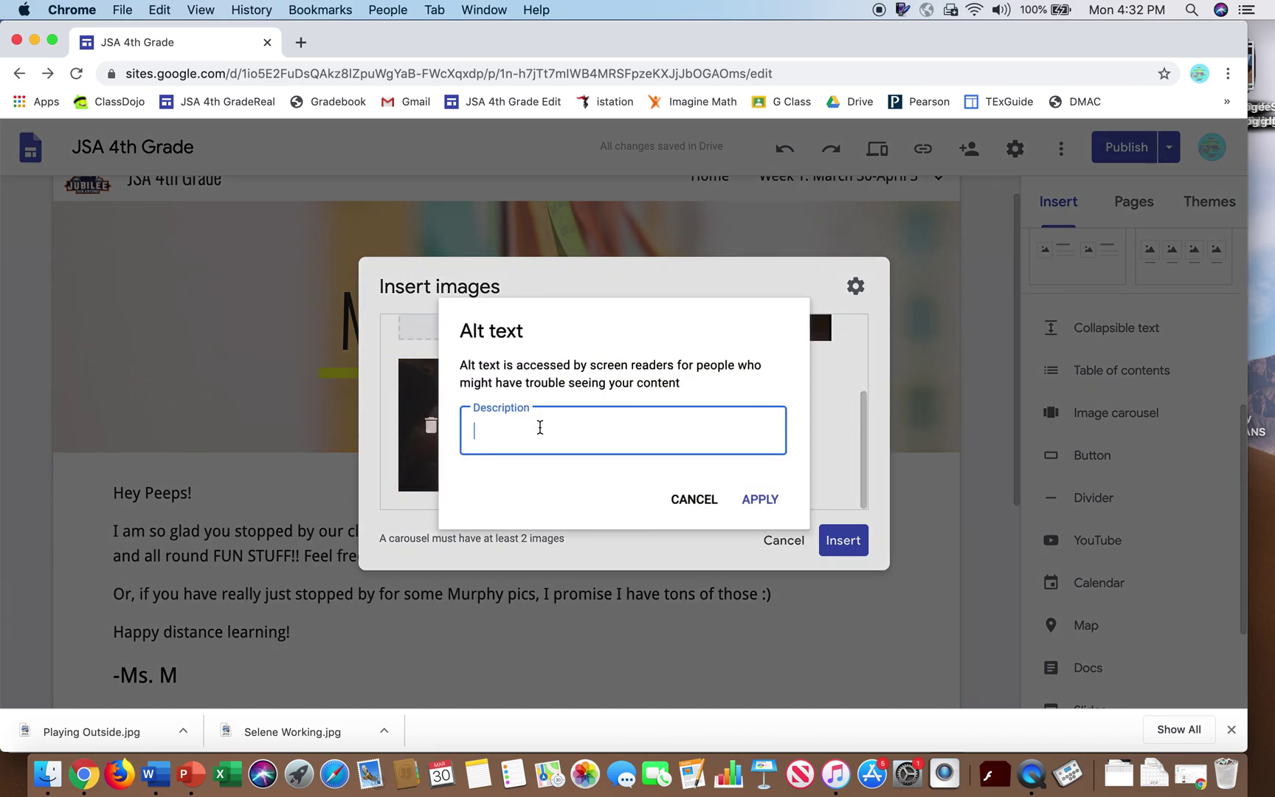
{"action": "type", "text": "Working at home!"}
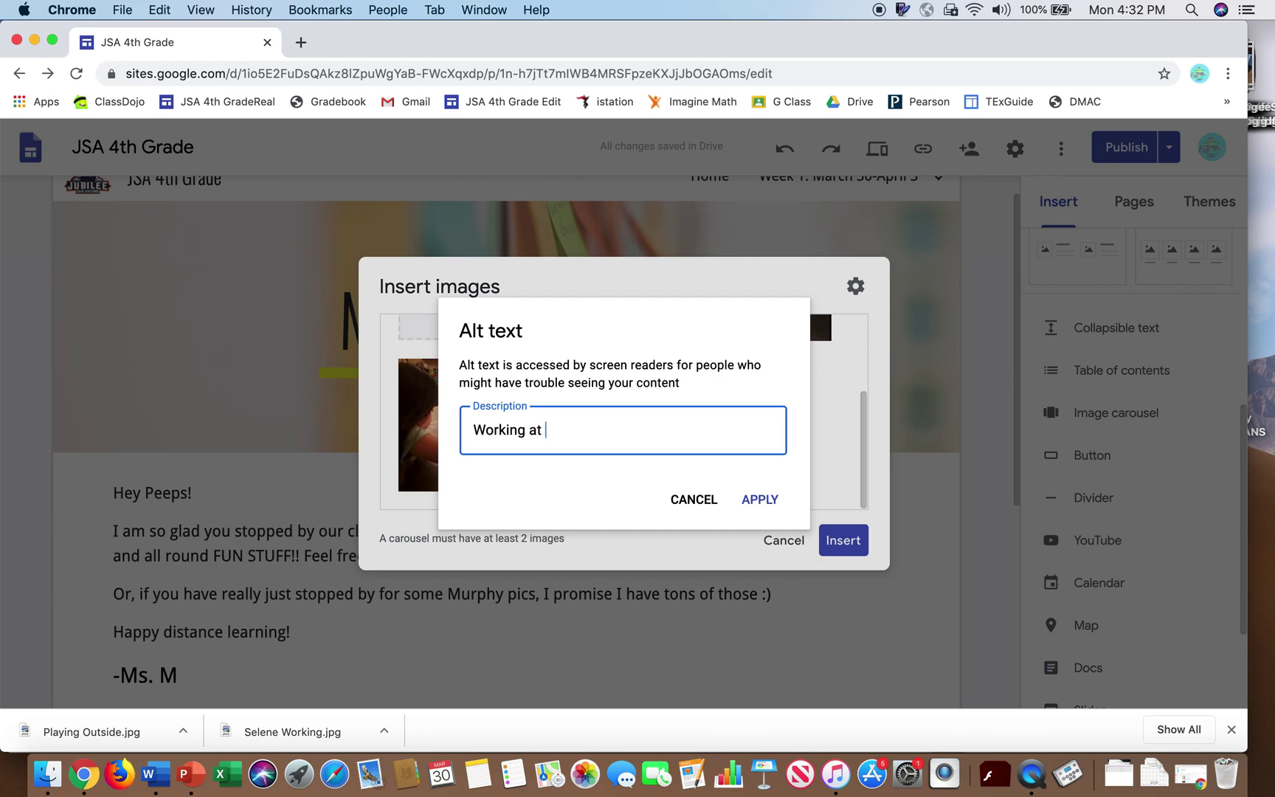
{"action": "left_click", "coordinate": [760, 499]}
{"action": "scroll", "coordinate": [753, 405], "scroll_direction": "up", "scroll_amount": 2}
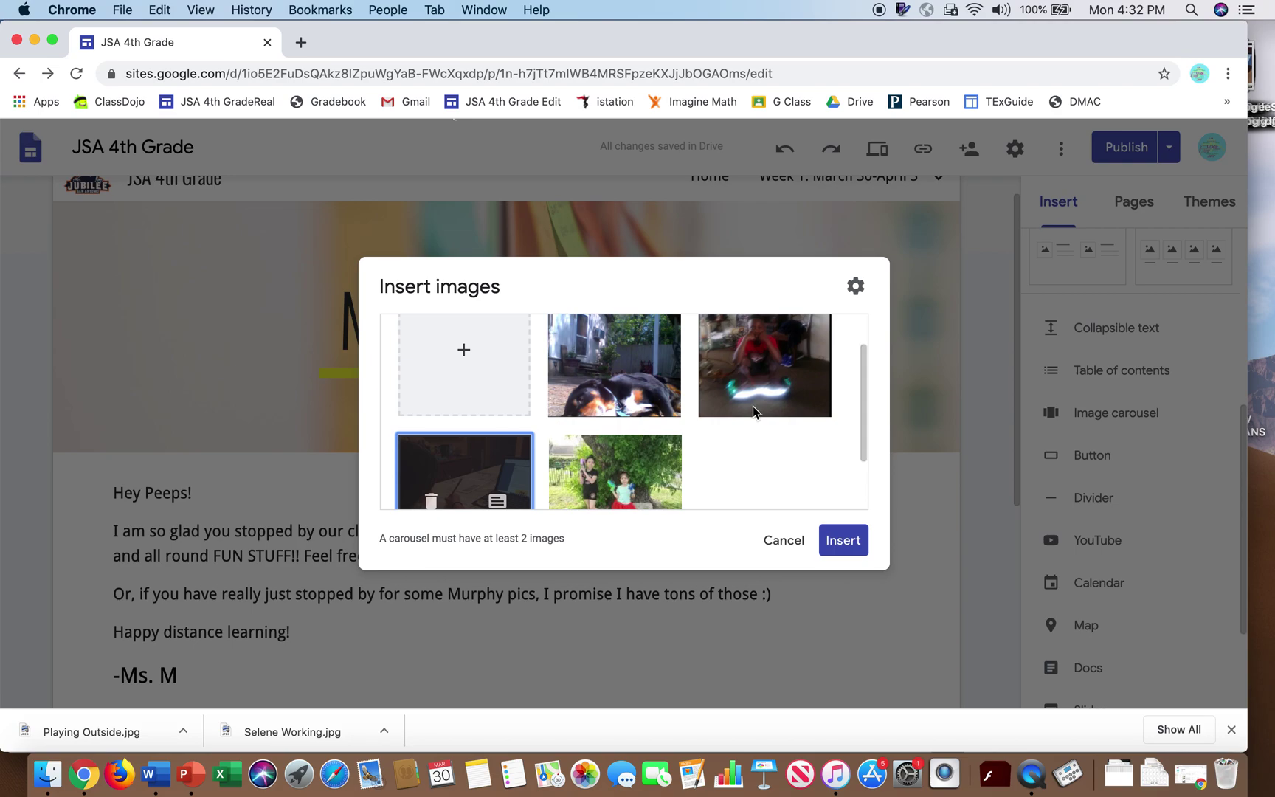
- Insert the four-photo carousel and reorder its images so the outdoor photo under the tree comes first
{"action": "left_click", "coordinate": [846, 546]}
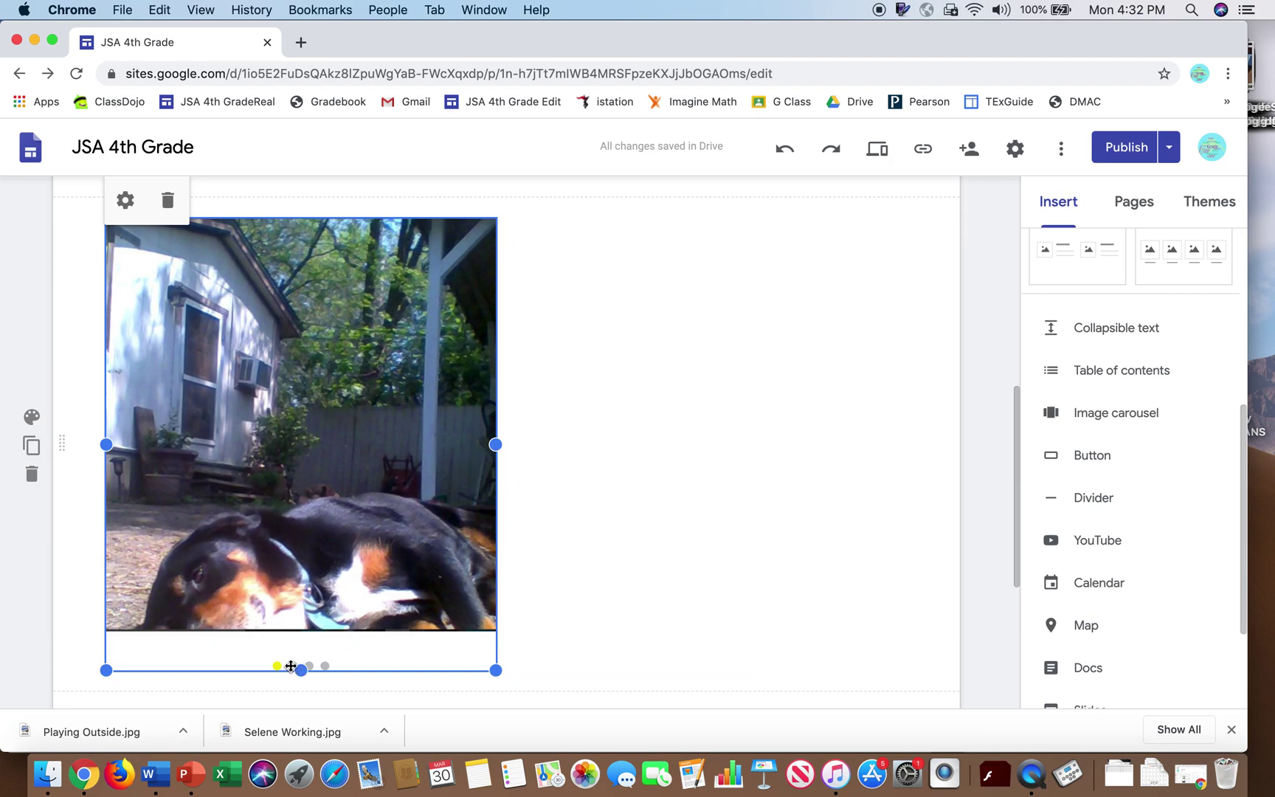
{"action": "left_click", "coordinate": [125, 201]}
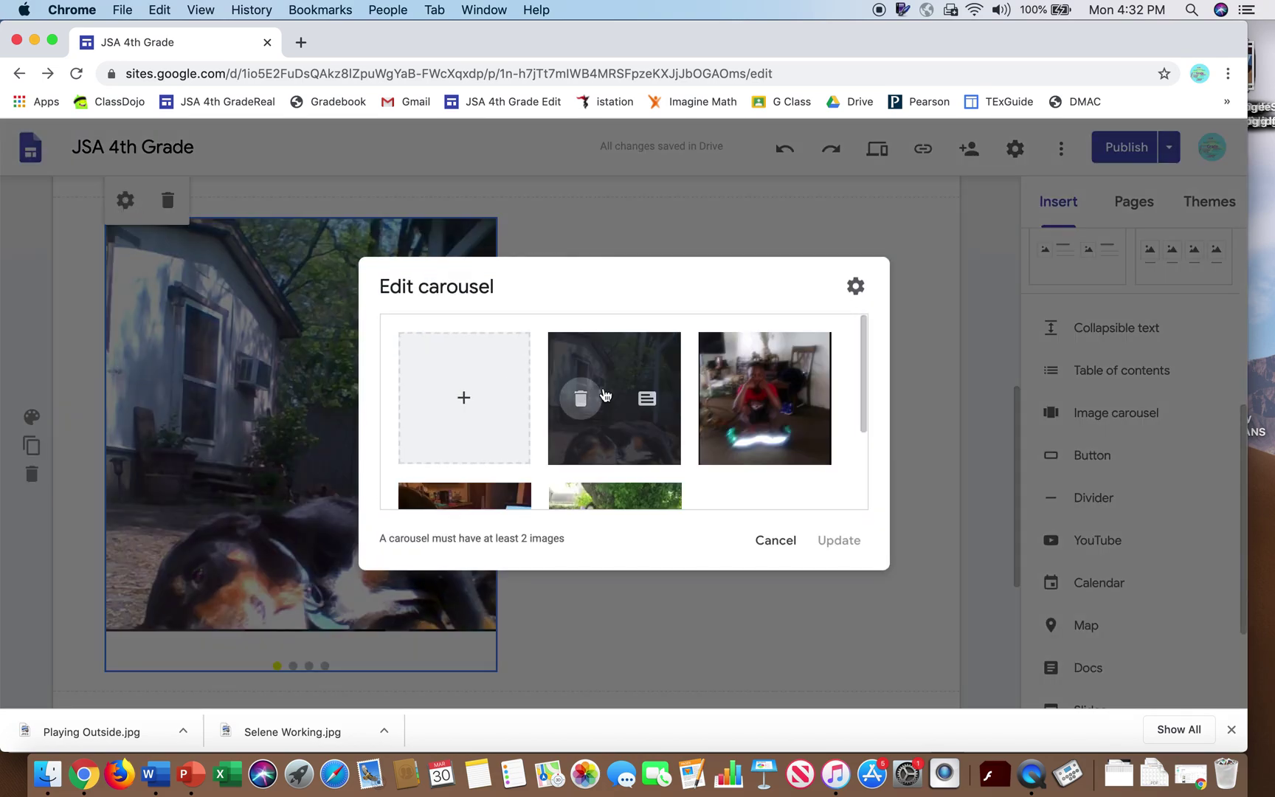
{"action": "scroll", "coordinate": [748, 402], "scroll_direction": "down", "scroll_amount": 2}
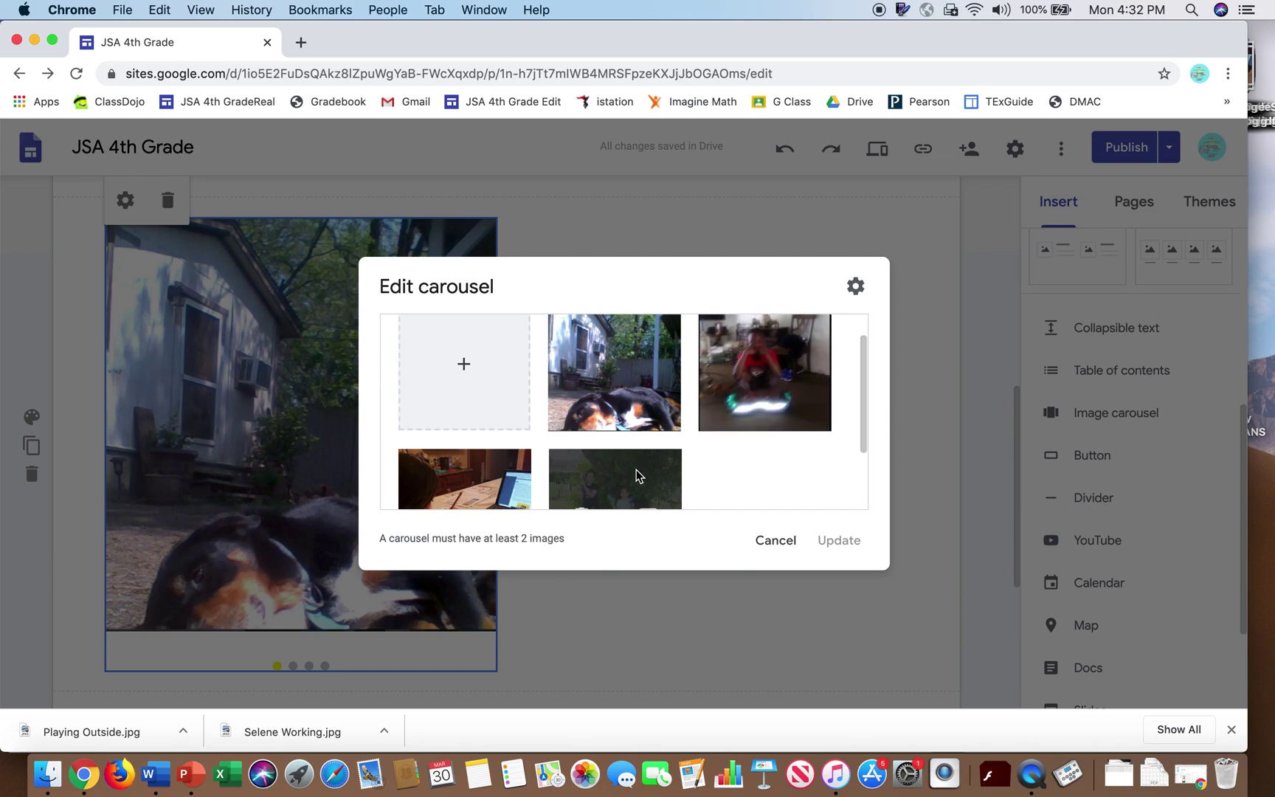
{"action": "scroll", "coordinate": [638, 476], "scroll_direction": "down", "scroll_amount": 3}
{"action": "left_click_drag", "start_coordinate": [677, 408], "coordinate": [579, 332]}
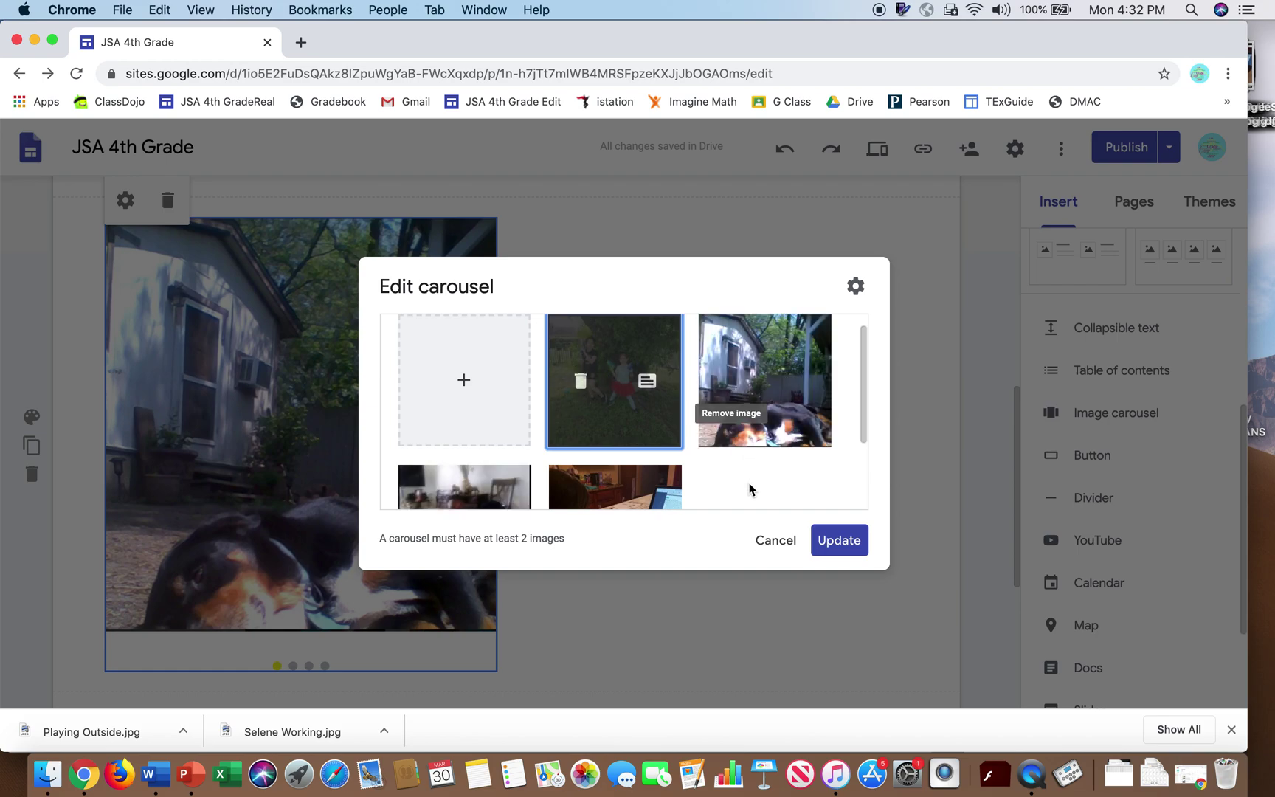
{"action": "scroll", "coordinate": [757, 474], "scroll_direction": "down", "scroll_amount": 3}
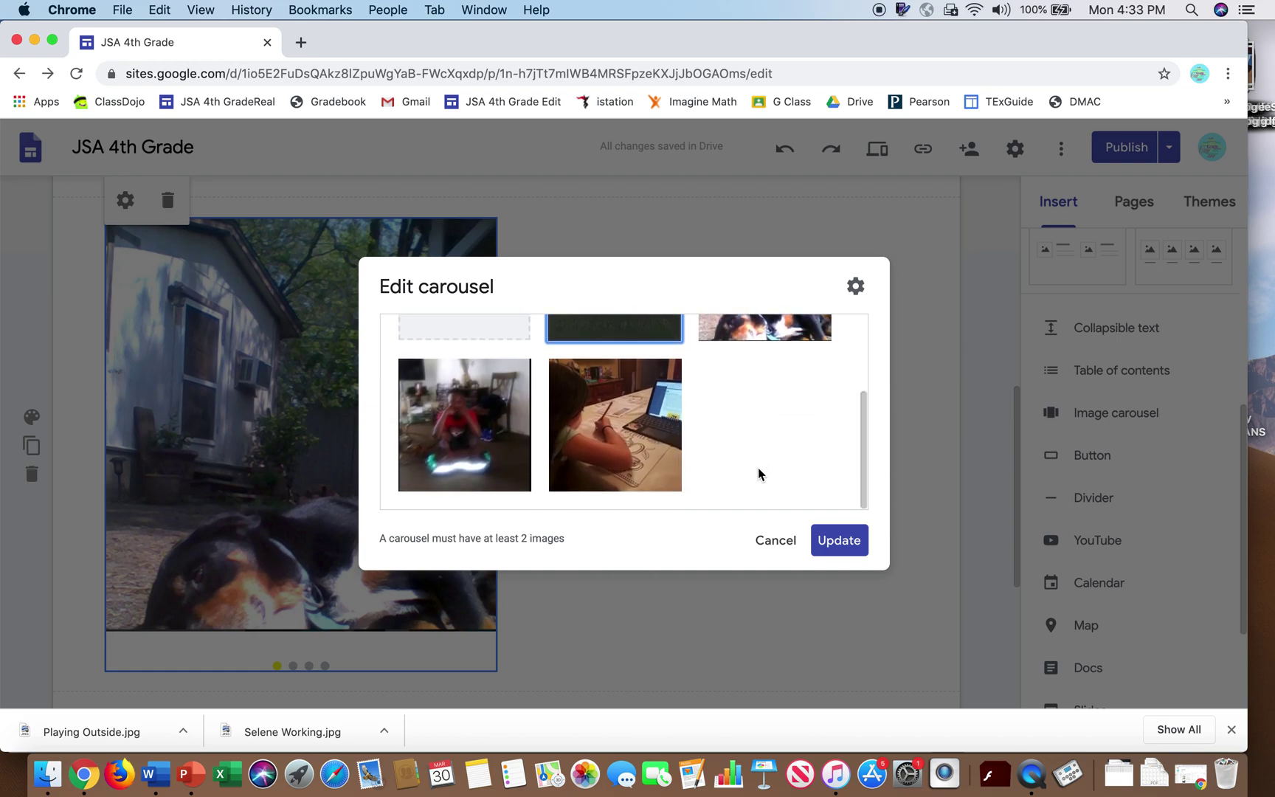
{"action": "mouse_move", "coordinate": [654, 414]}
{"action": "left_click", "coordinate": [843, 538]}
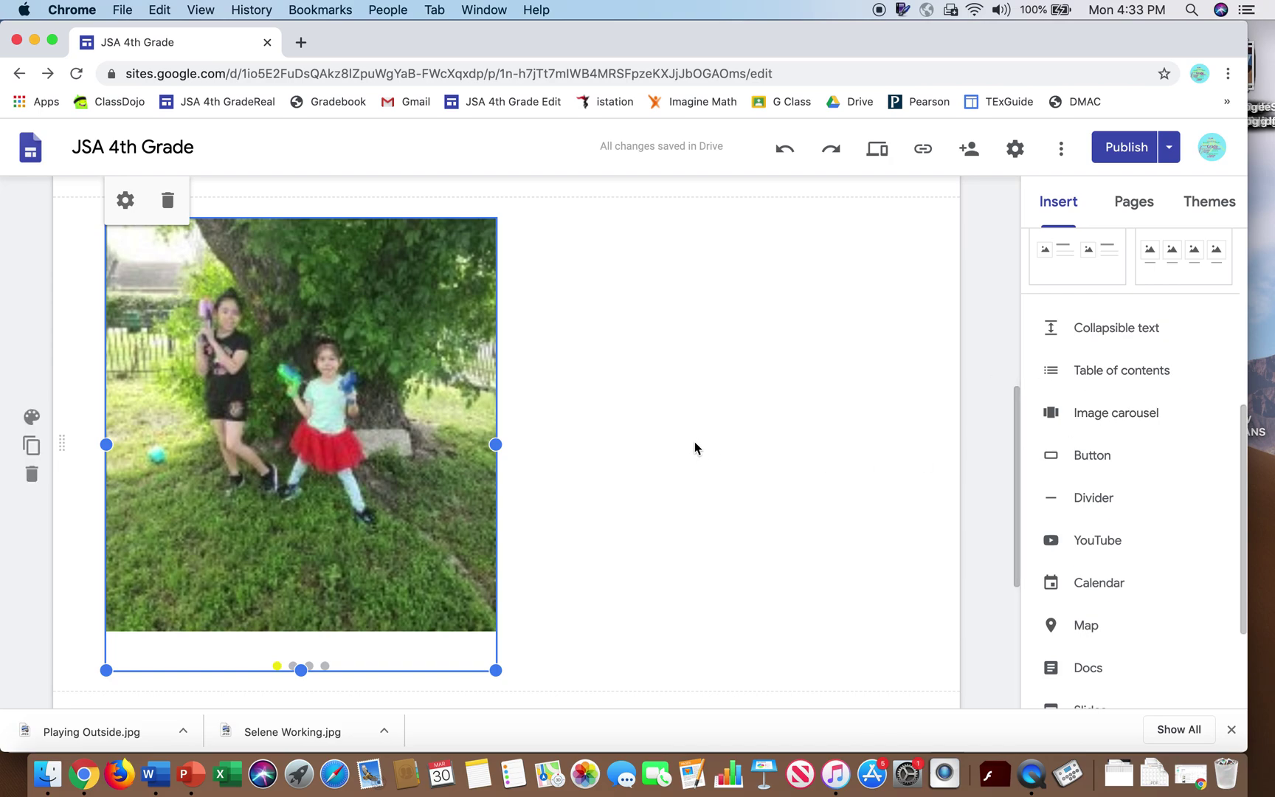
{"action": "left_click", "coordinate": [1231, 729]}
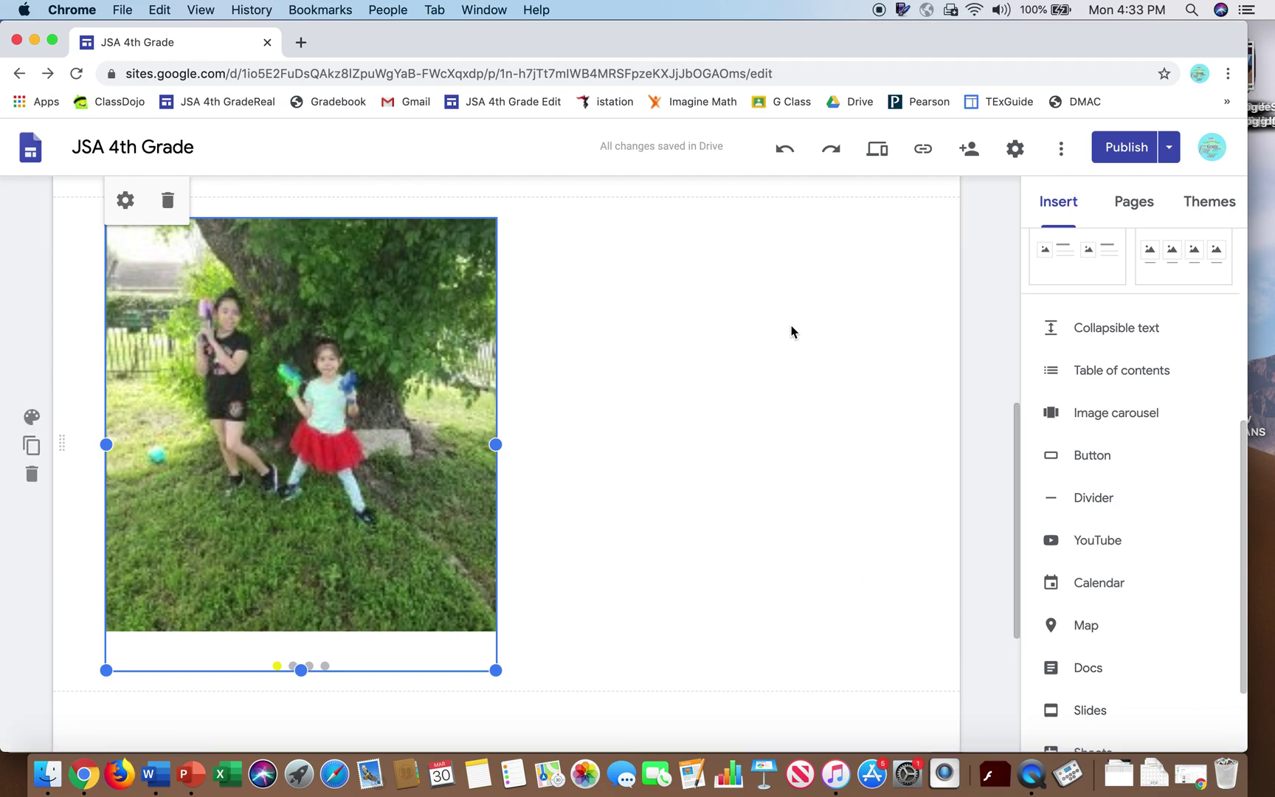
- Preview the class page, check its layout down to the footer and cycle through all the carousel photos
{"action": "left_click", "coordinate": [879, 154]}
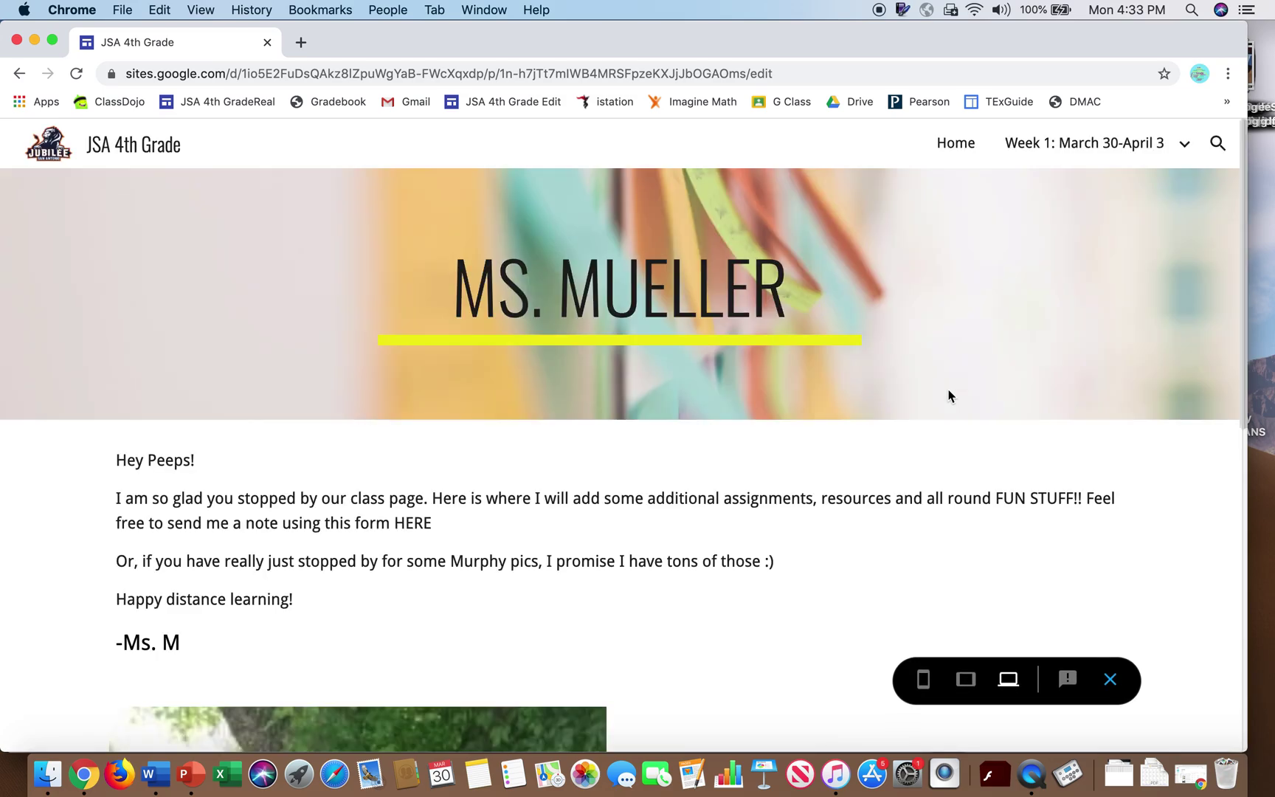
{"action": "scroll", "coordinate": [917, 443], "scroll_direction": "down", "scroll_amount": 5}
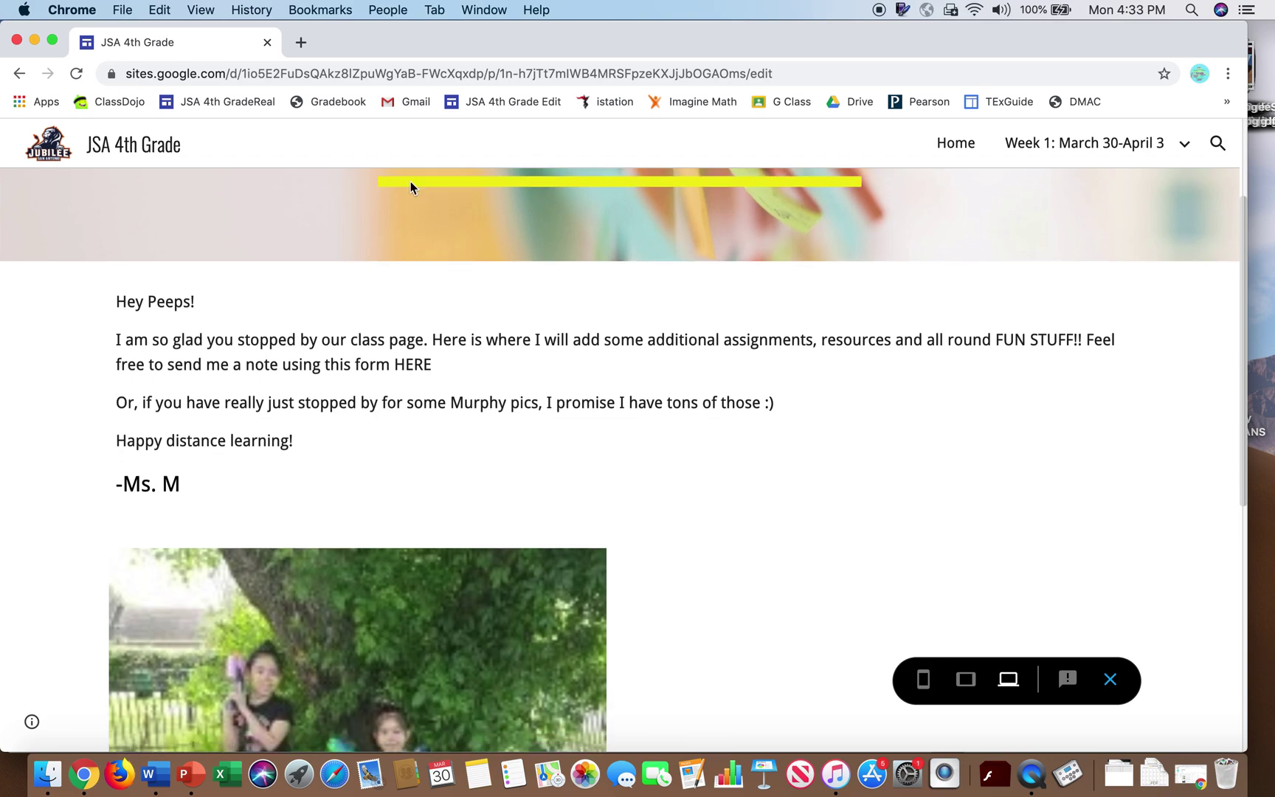
{"action": "scroll", "coordinate": [245, 380], "scroll_direction": "down", "scroll_amount": 5}
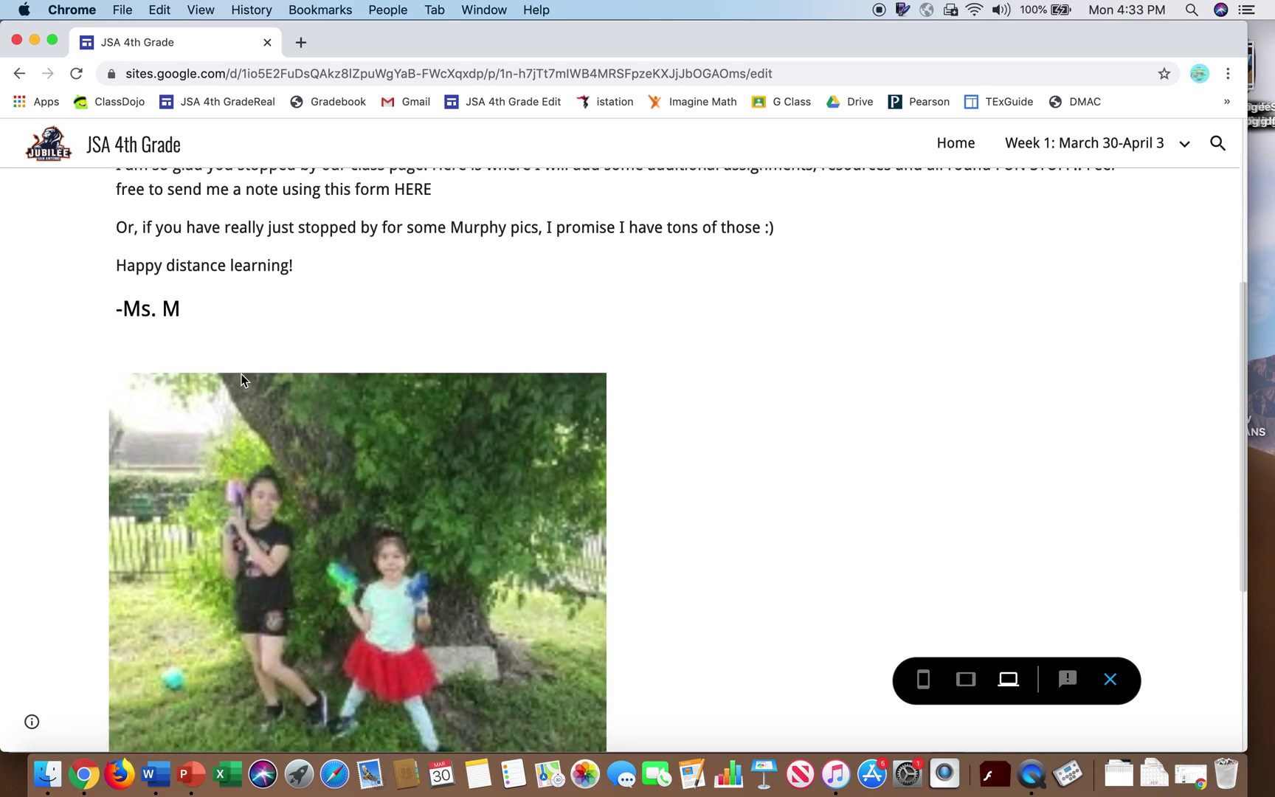
{"action": "scroll", "coordinate": [358, 265], "scroll_direction": "down", "scroll_amount": 3}
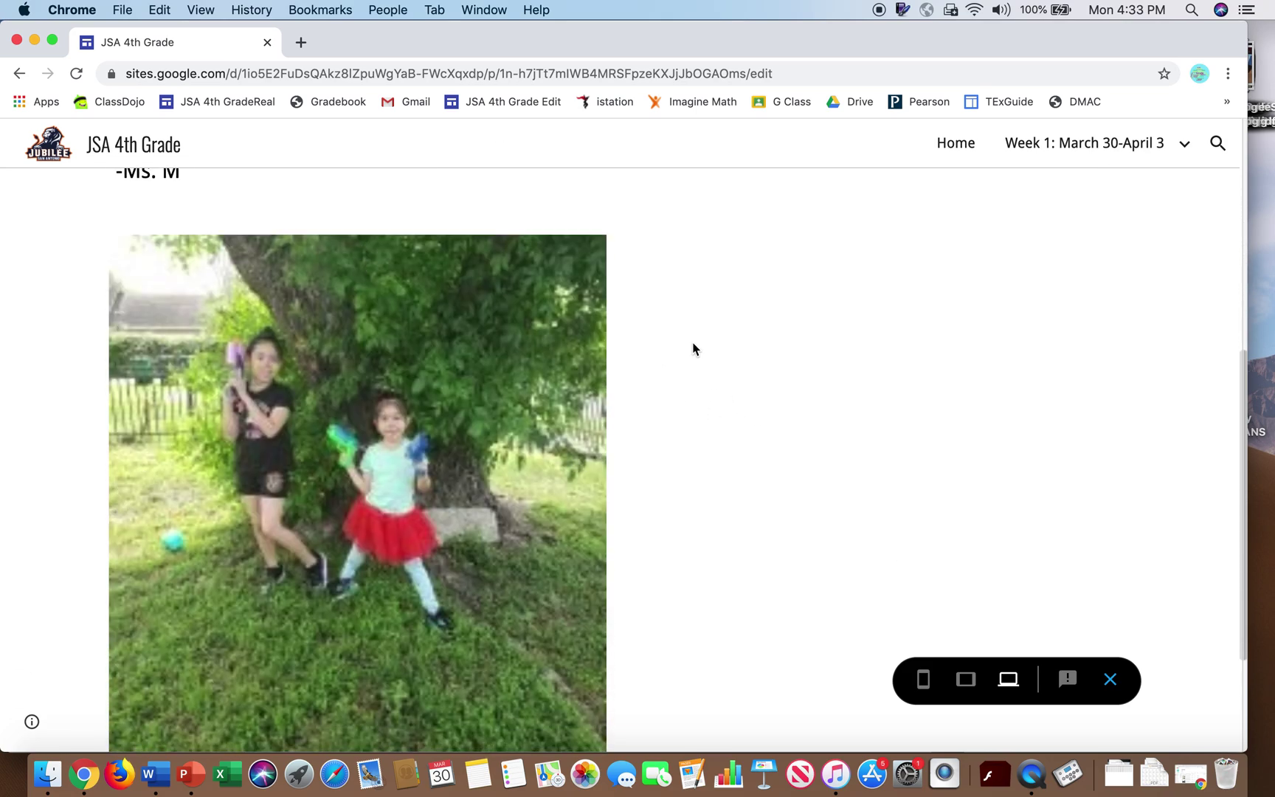
{"action": "scroll", "coordinate": [697, 337], "scroll_direction": "down", "scroll_amount": 2}
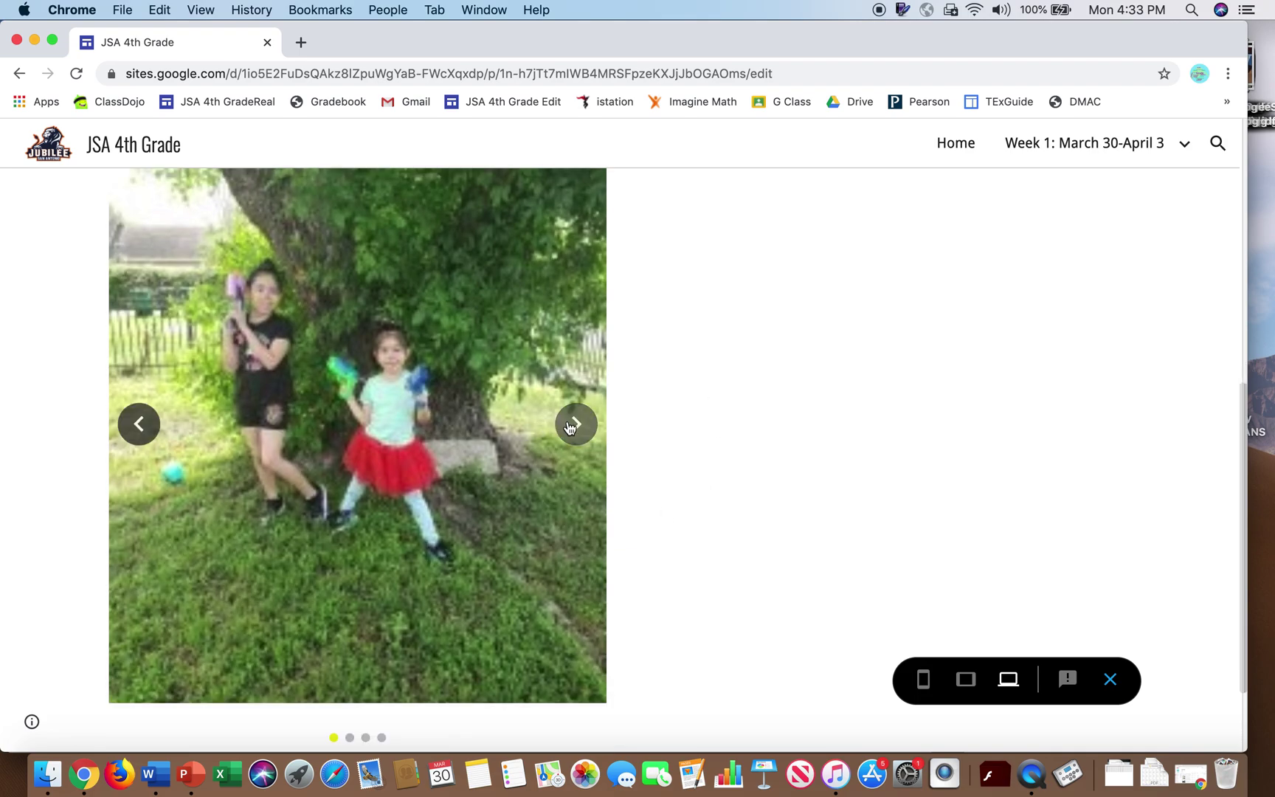
{"action": "left_click", "coordinate": [575, 426]}
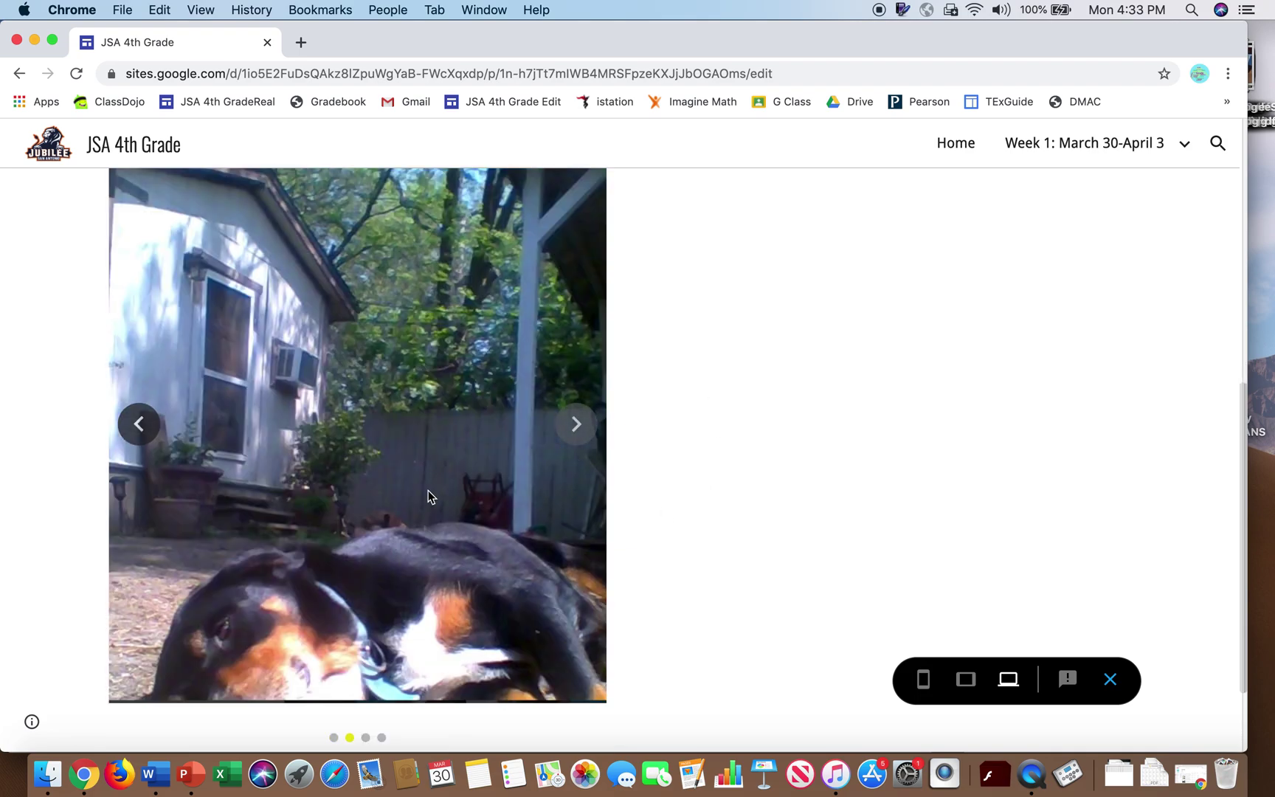
{"action": "left_click", "coordinate": [576, 423]}
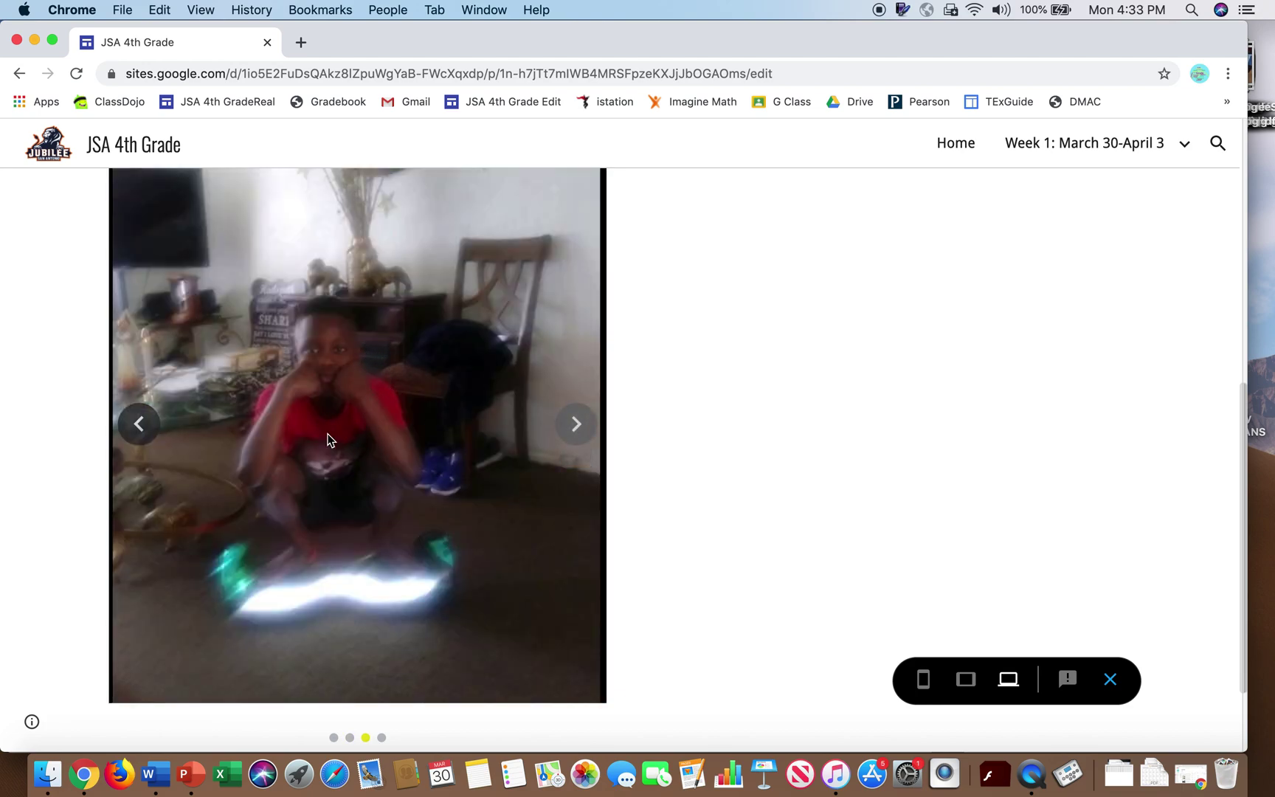
{"action": "left_click", "coordinate": [576, 423]}
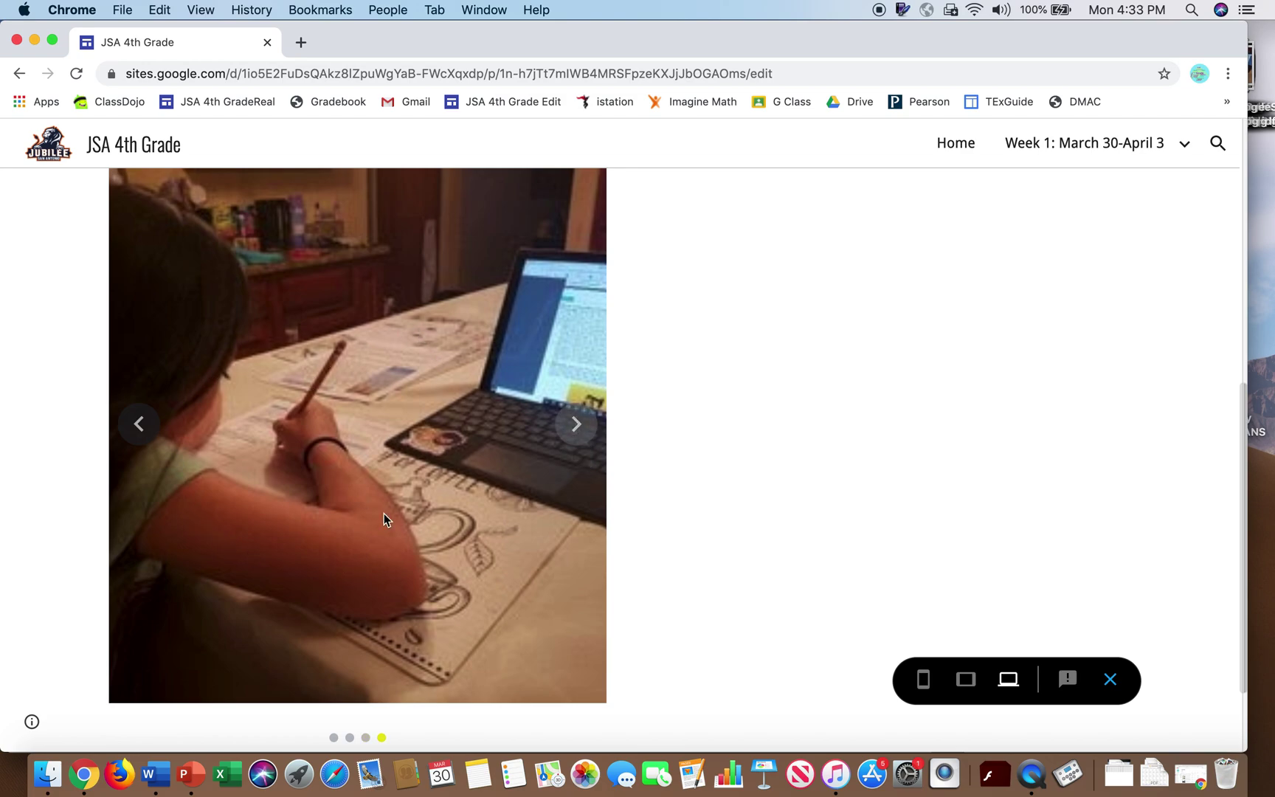
{"action": "scroll", "coordinate": [452, 411], "scroll_direction": "down", "scroll_amount": 2}
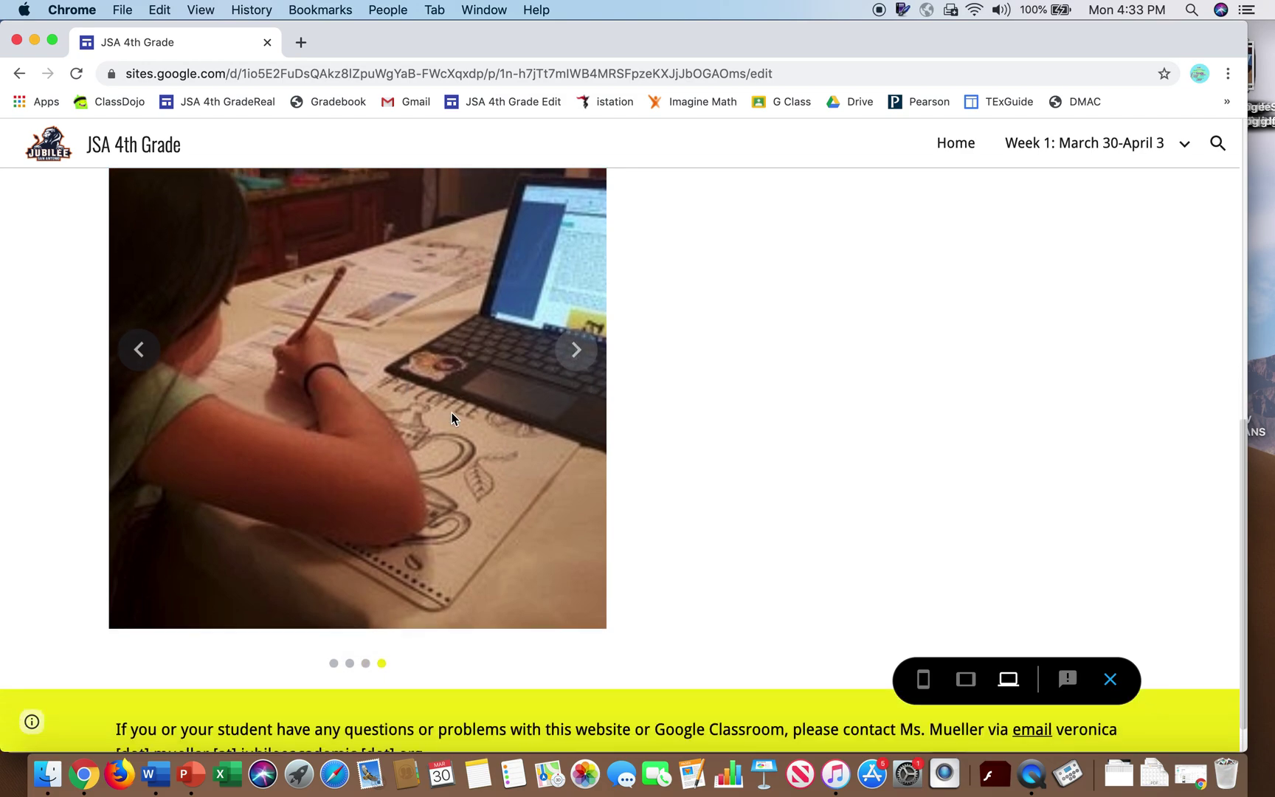
{"action": "scroll", "coordinate": [451, 418], "scroll_direction": "down", "scroll_amount": 1}
{"action": "left_click", "coordinate": [587, 317]}
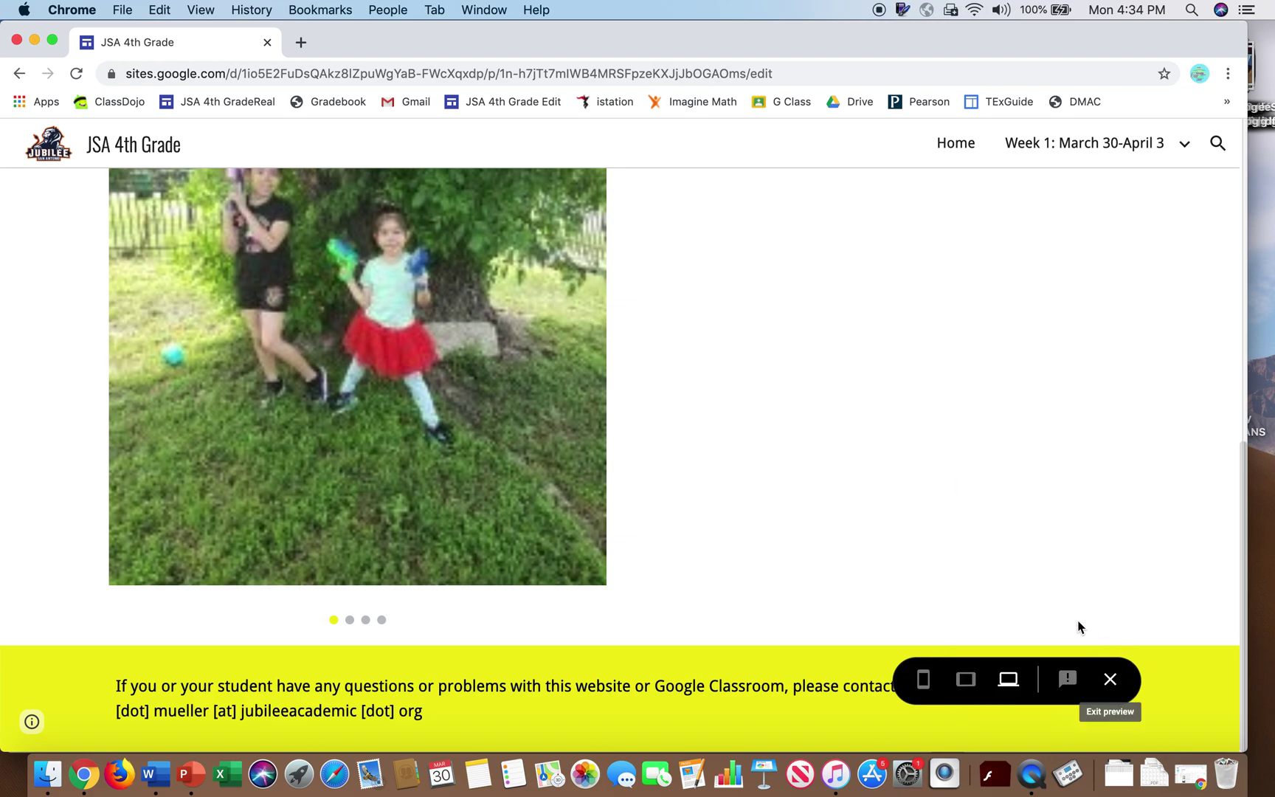
{"action": "left_click", "coordinate": [1110, 680]}
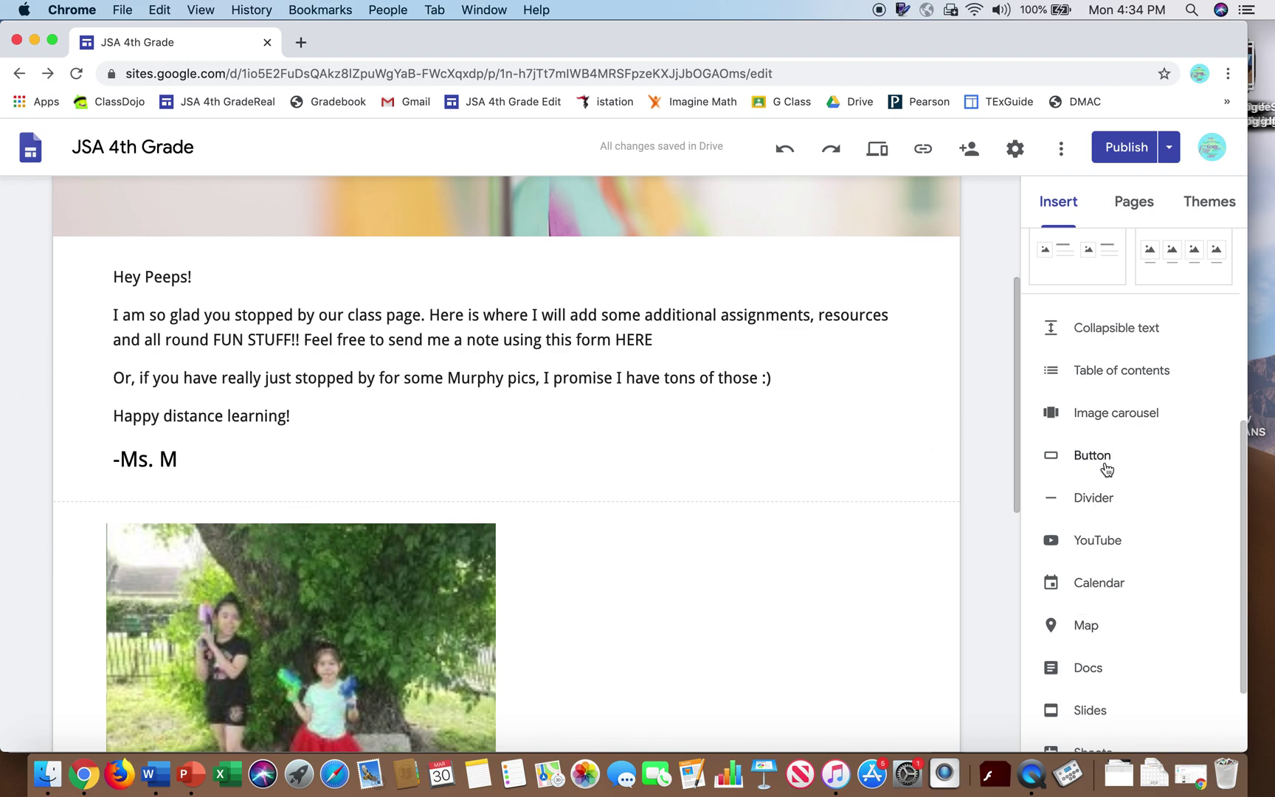
- Insert a text box between the welcome message and the carousel, narrowed to the right-hand part of its row
{"action": "scroll", "coordinate": [1135, 481], "scroll_direction": "up", "scroll_amount": 3}
{"action": "scroll", "coordinate": [1135, 480], "scroll_direction": "up", "scroll_amount": 3}
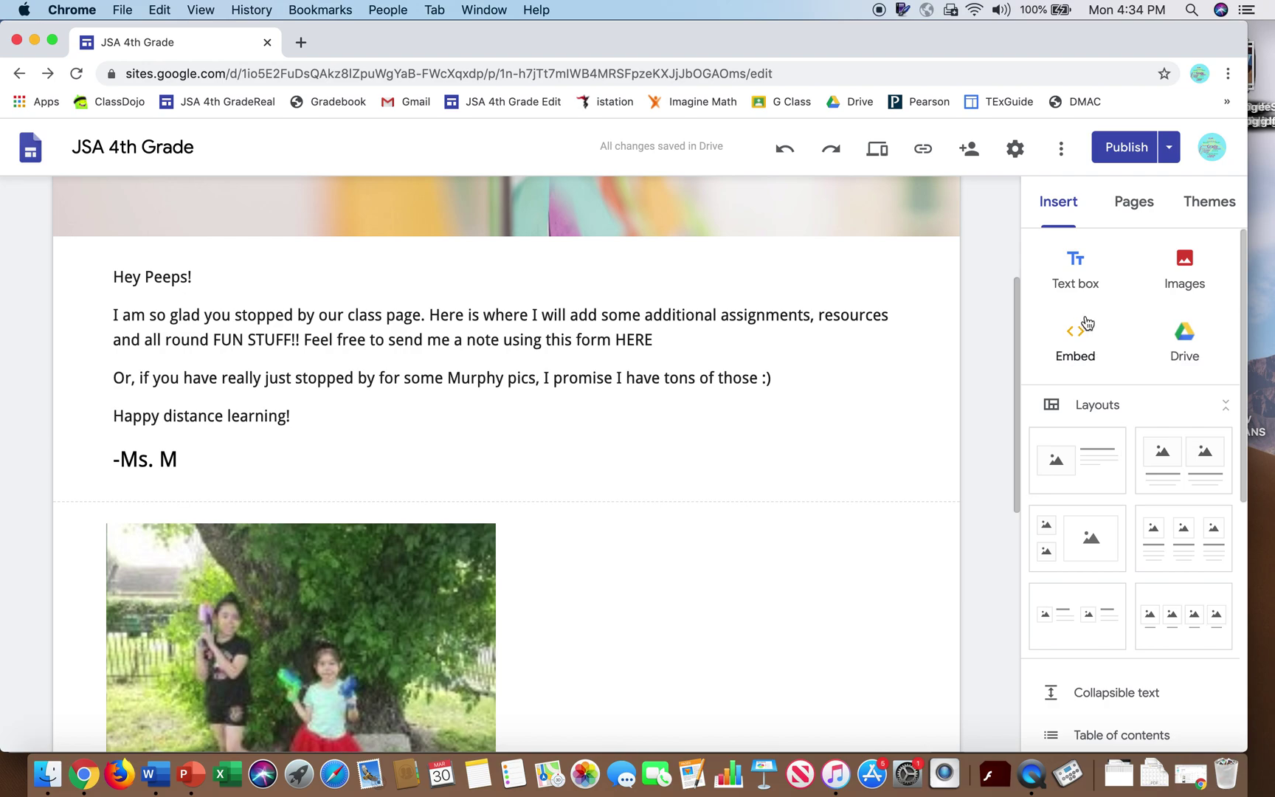
{"action": "left_click", "coordinate": [1075, 279]}
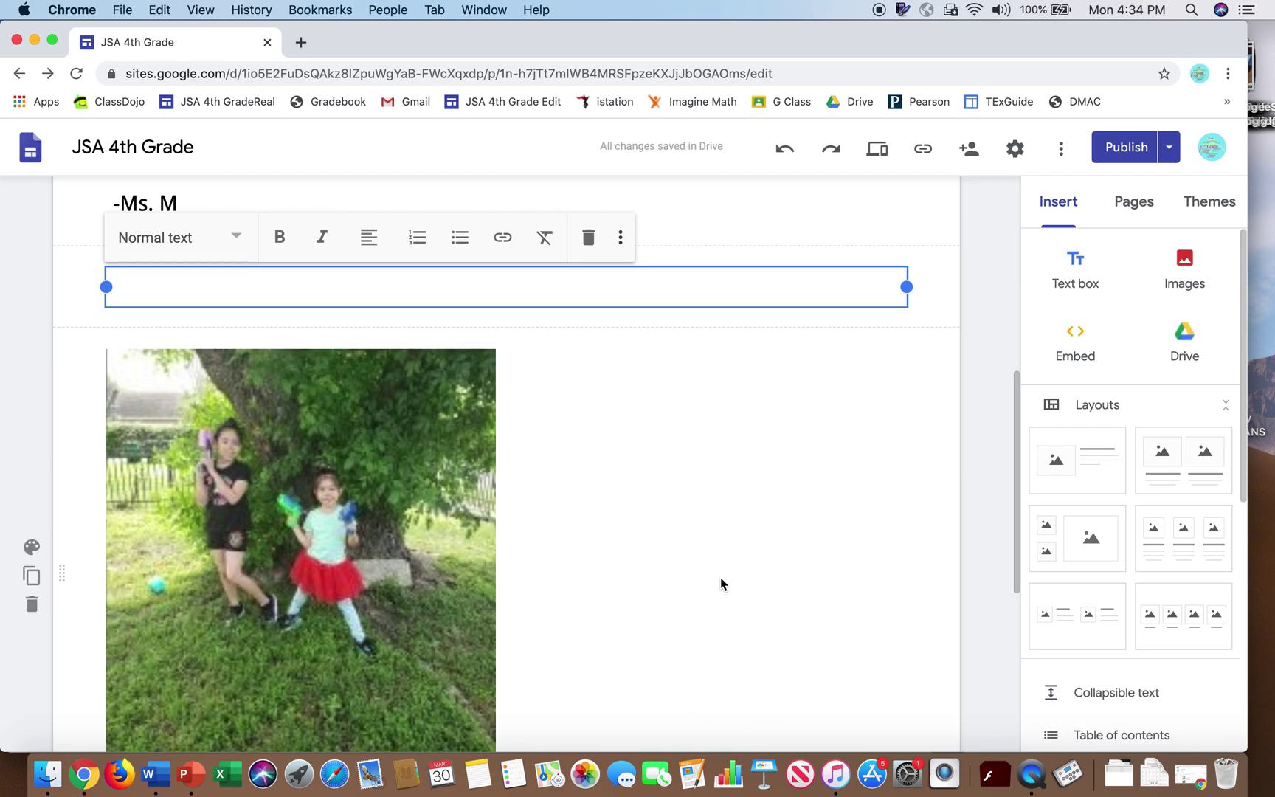
{"action": "left_click", "coordinate": [588, 236]}
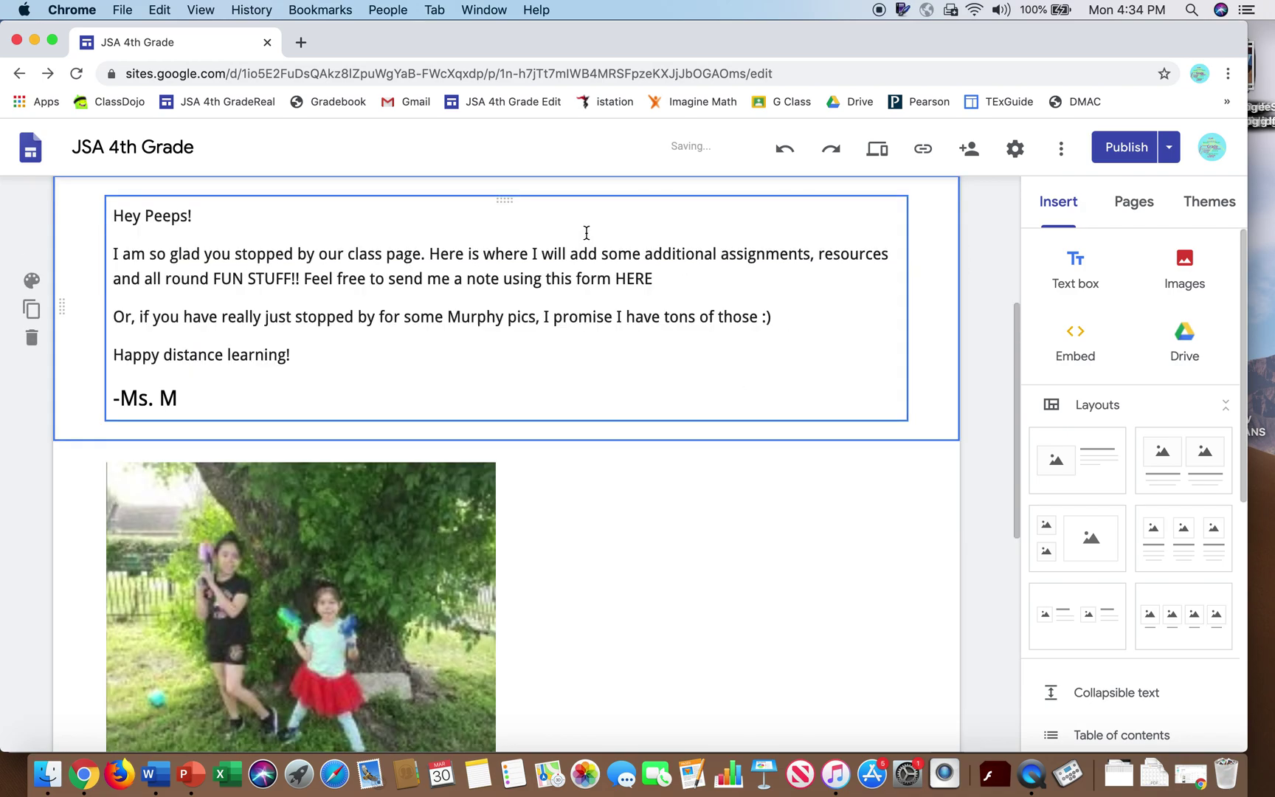
{"action": "left_click", "coordinate": [1091, 282]}
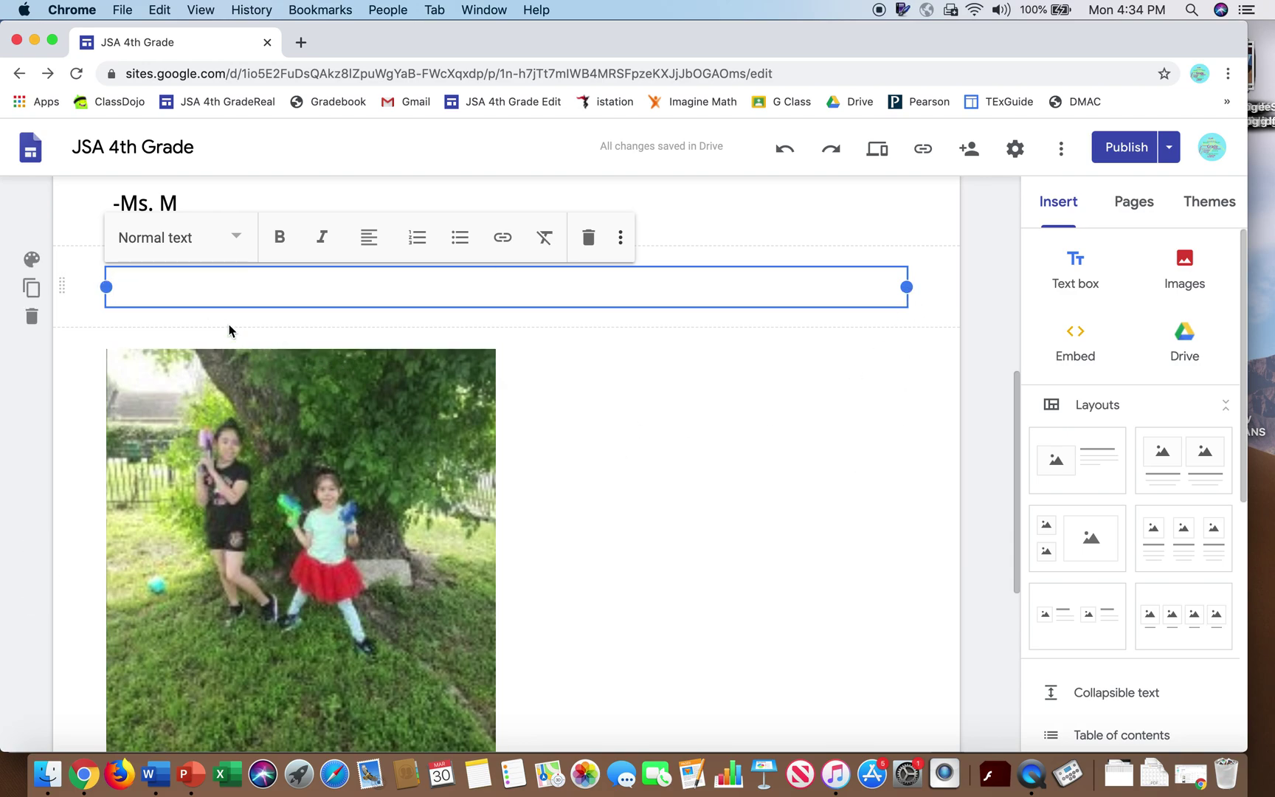
{"action": "left_click_drag", "start_coordinate": [106, 287], "coordinate": [586, 288]}
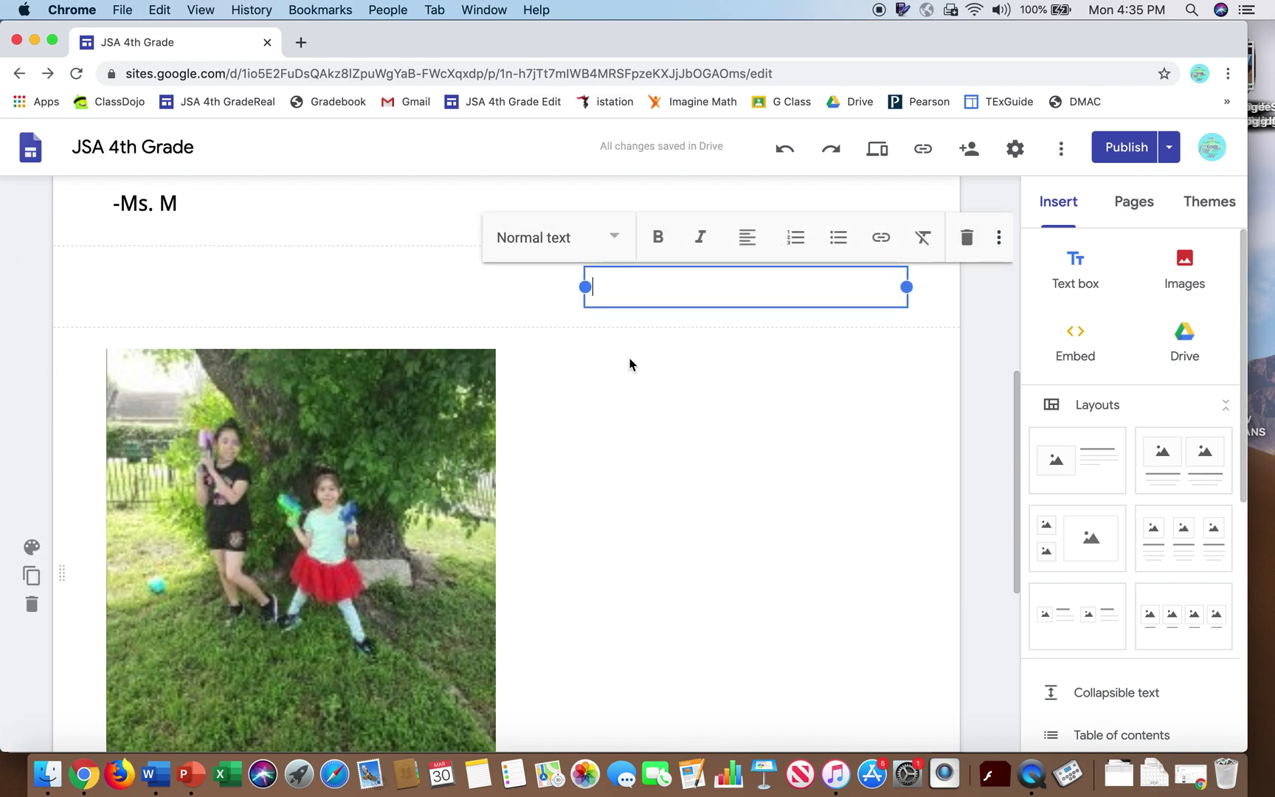
{"action": "left_click", "coordinate": [883, 438]}
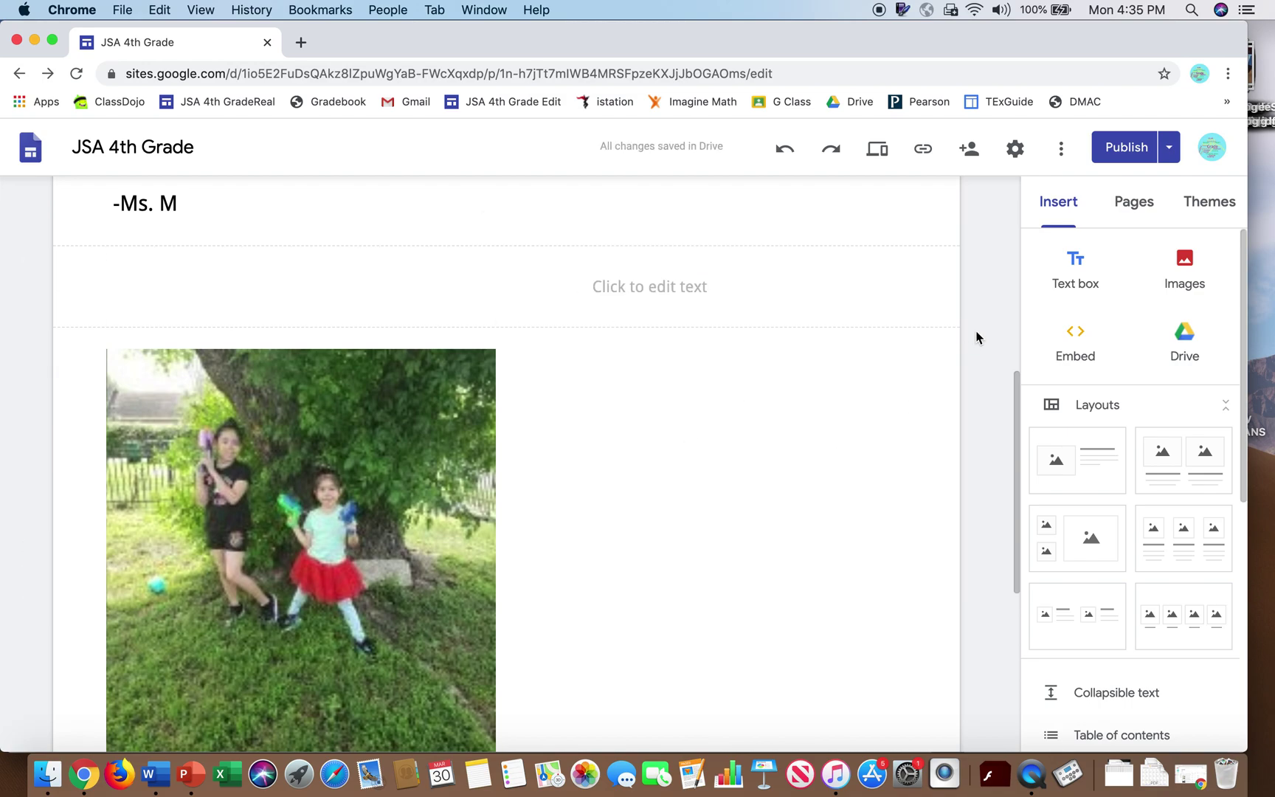
- Move the empty text box into the carousel's row beside the photos and widen it to the right edge of the content
{"action": "scroll", "coordinate": [863, 479], "scroll_direction": "up", "scroll_amount": 2}
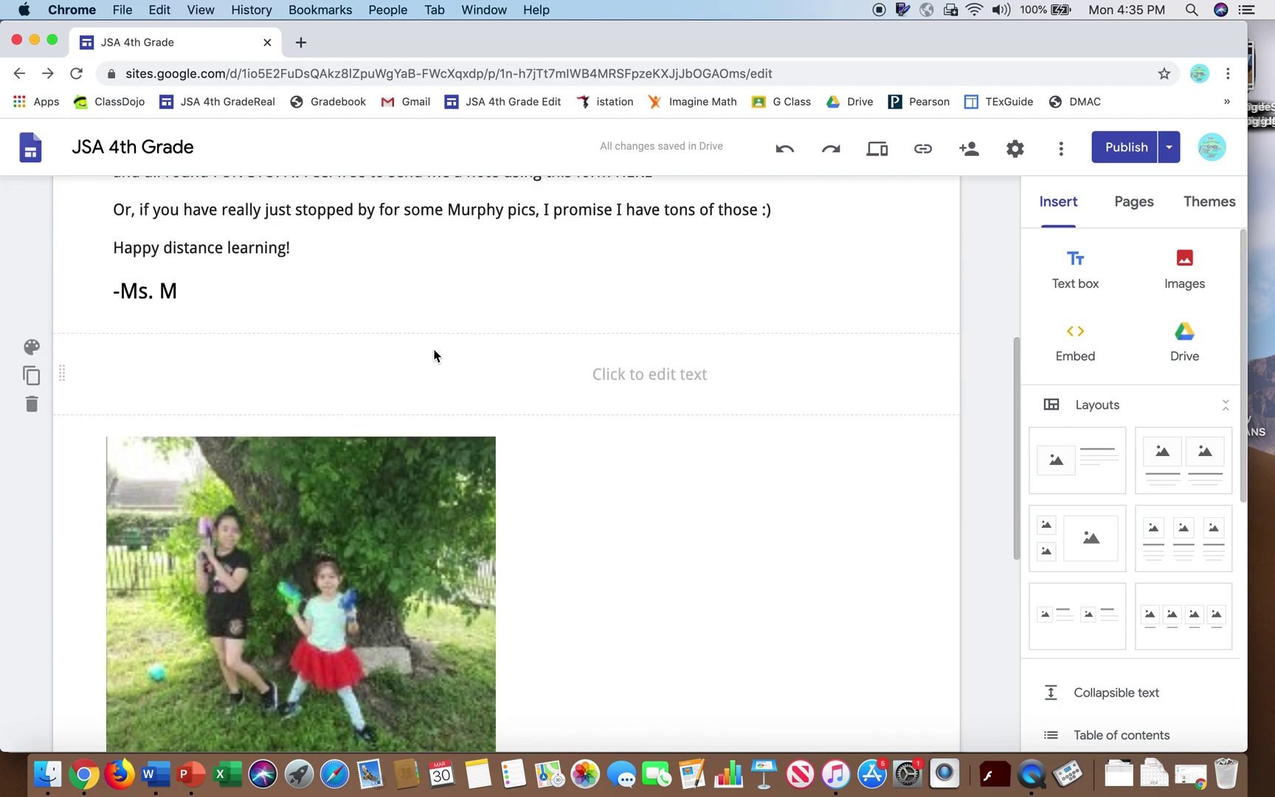
{"action": "left_click", "coordinate": [376, 471]}
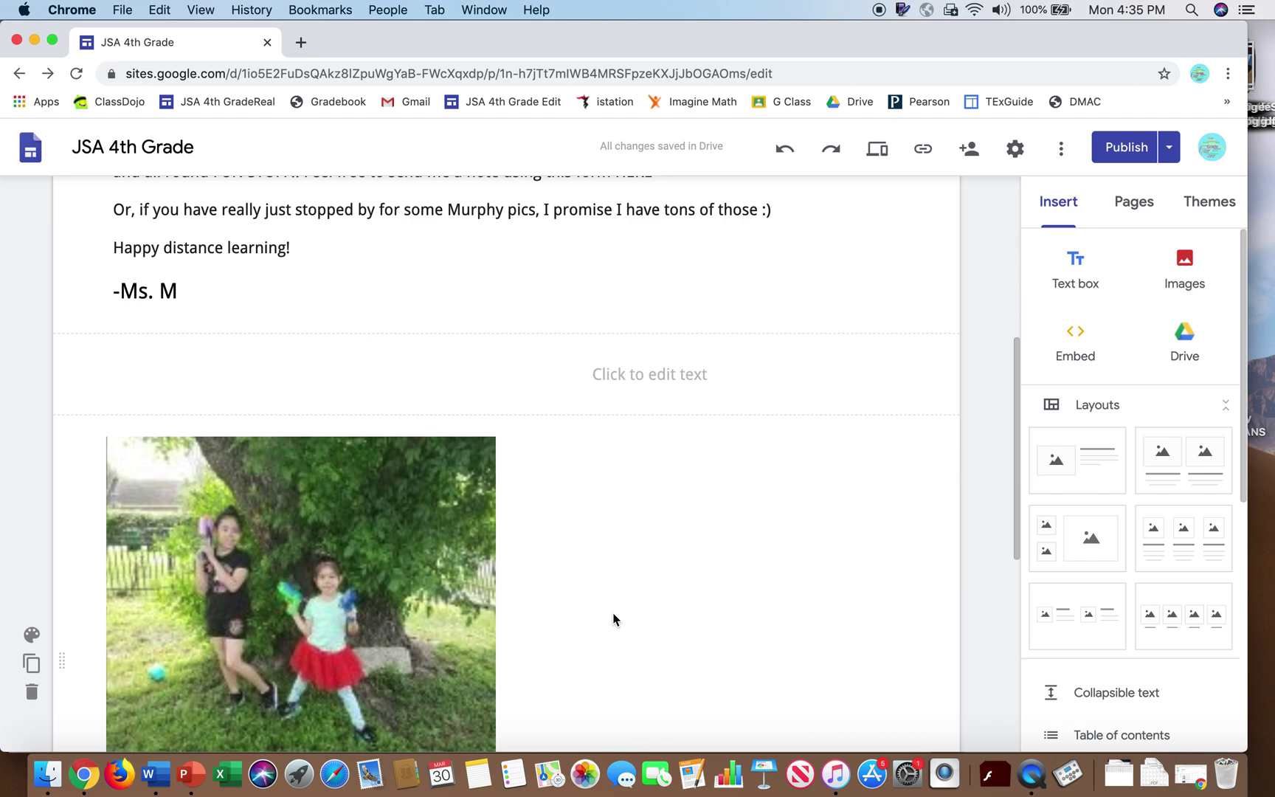
{"action": "left_click", "coordinate": [744, 359]}
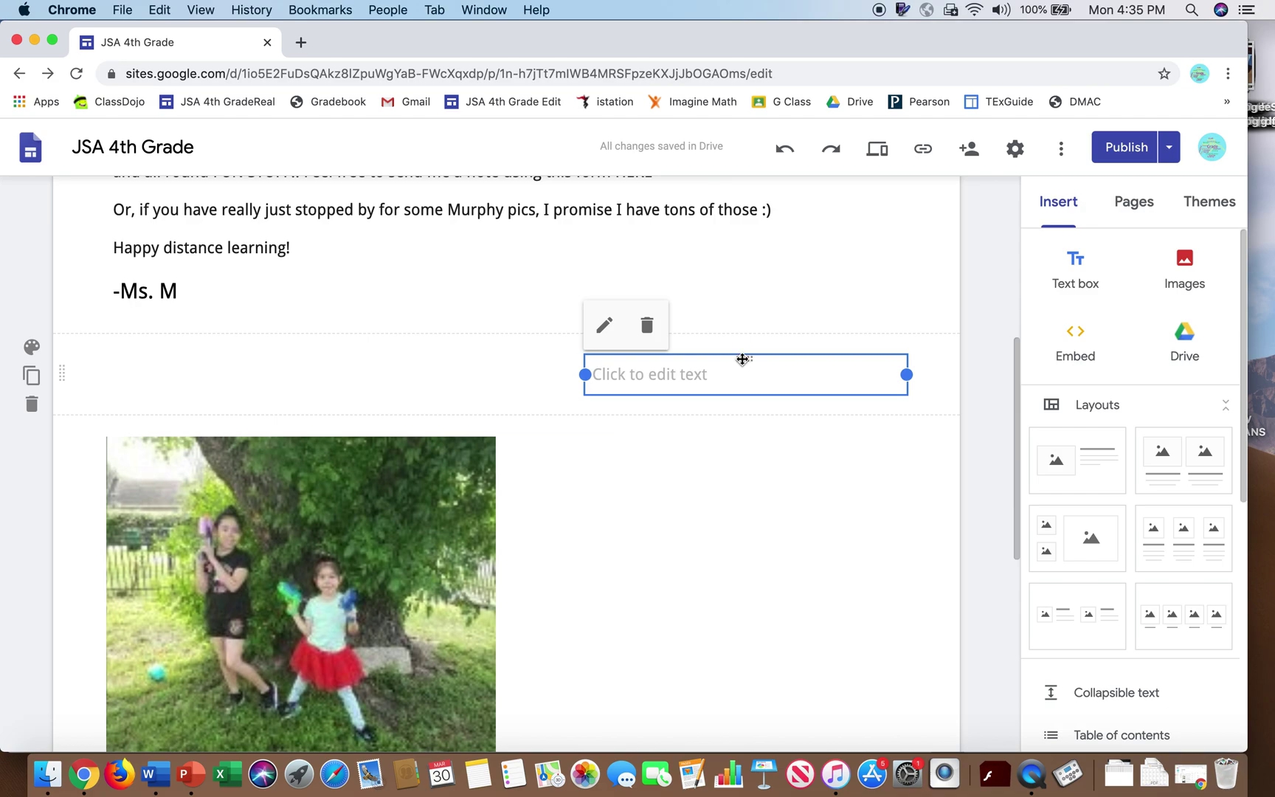
{"action": "left_click_drag", "start_coordinate": [743, 359], "coordinate": [909, 605]}
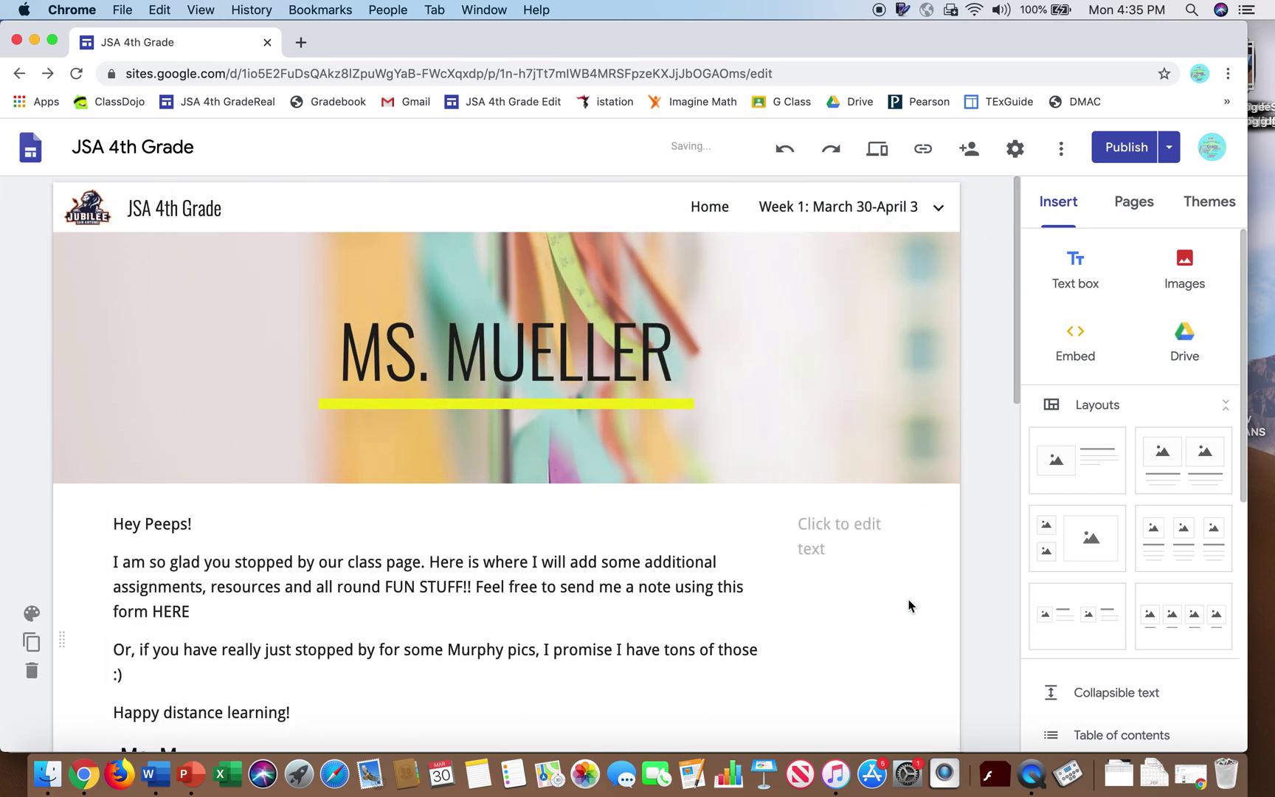
{"action": "scroll", "coordinate": [890, 560], "scroll_direction": "down", "scroll_amount": 5}
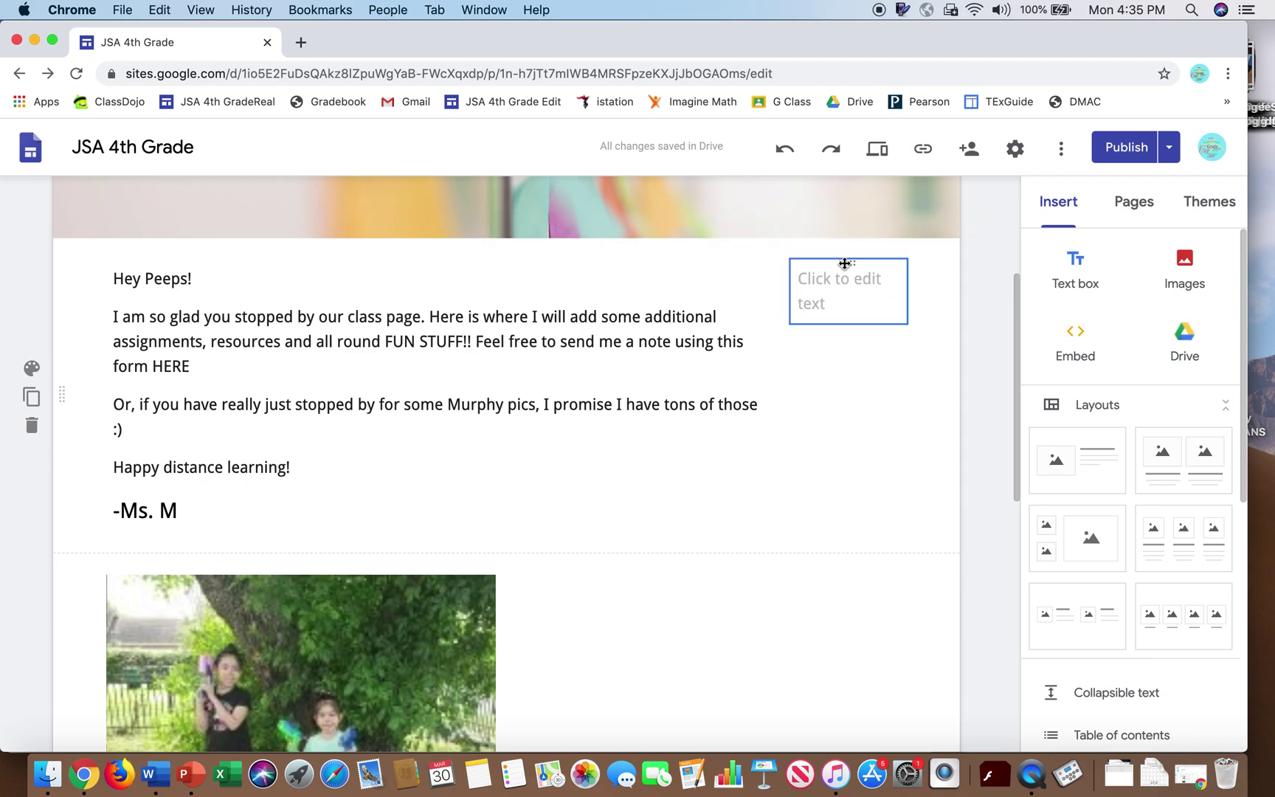
{"action": "left_click_drag", "start_coordinate": [849, 262], "coordinate": [749, 590]}
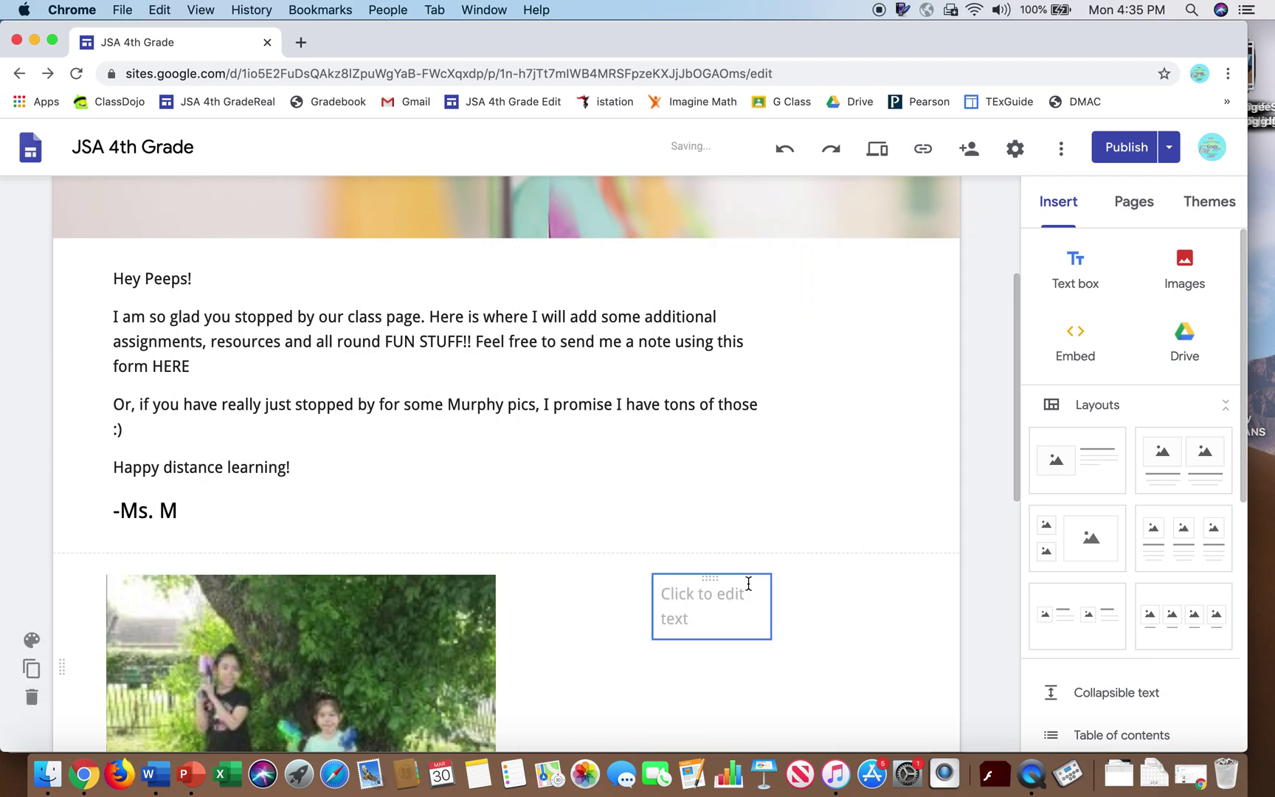
{"action": "scroll", "coordinate": [751, 516], "scroll_direction": "down", "scroll_amount": 3}
{"action": "left_click", "coordinate": [722, 453]}
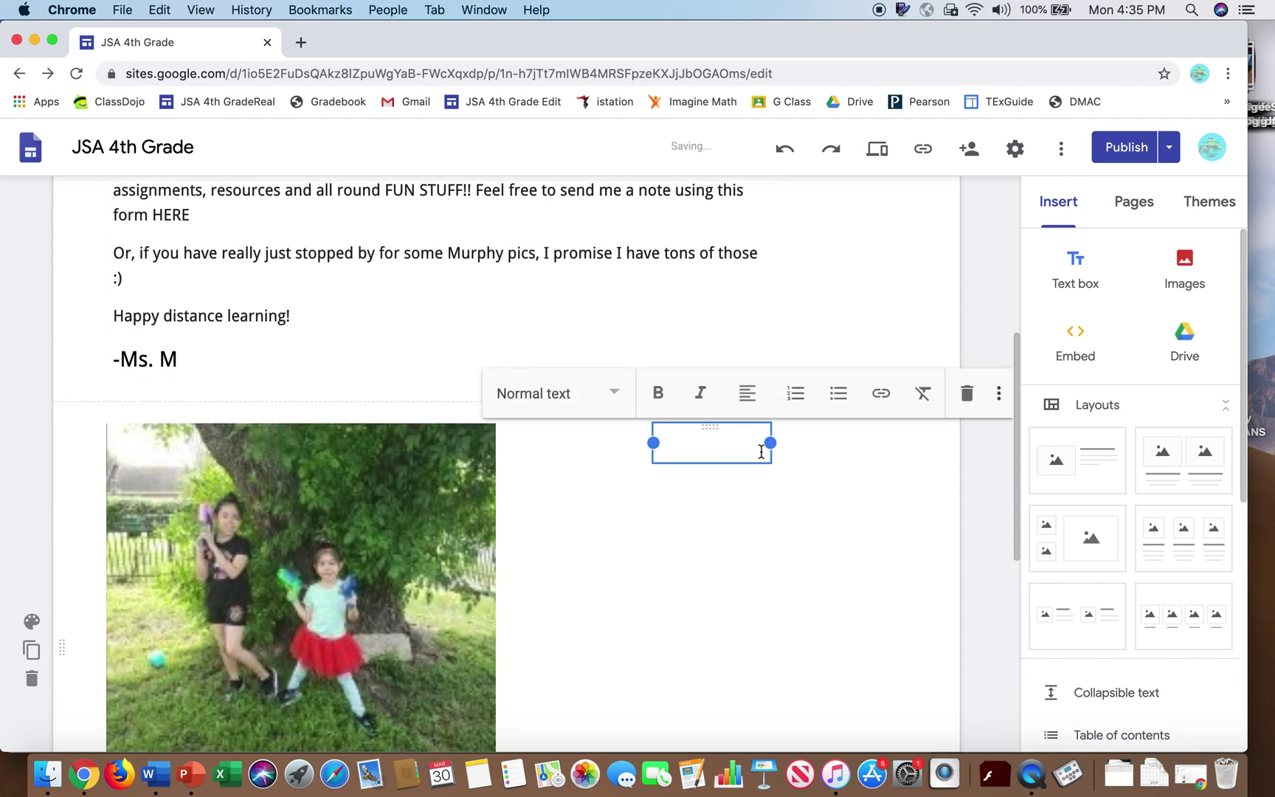
{"action": "left_click_drag", "start_coordinate": [770, 443], "coordinate": [907, 443]}
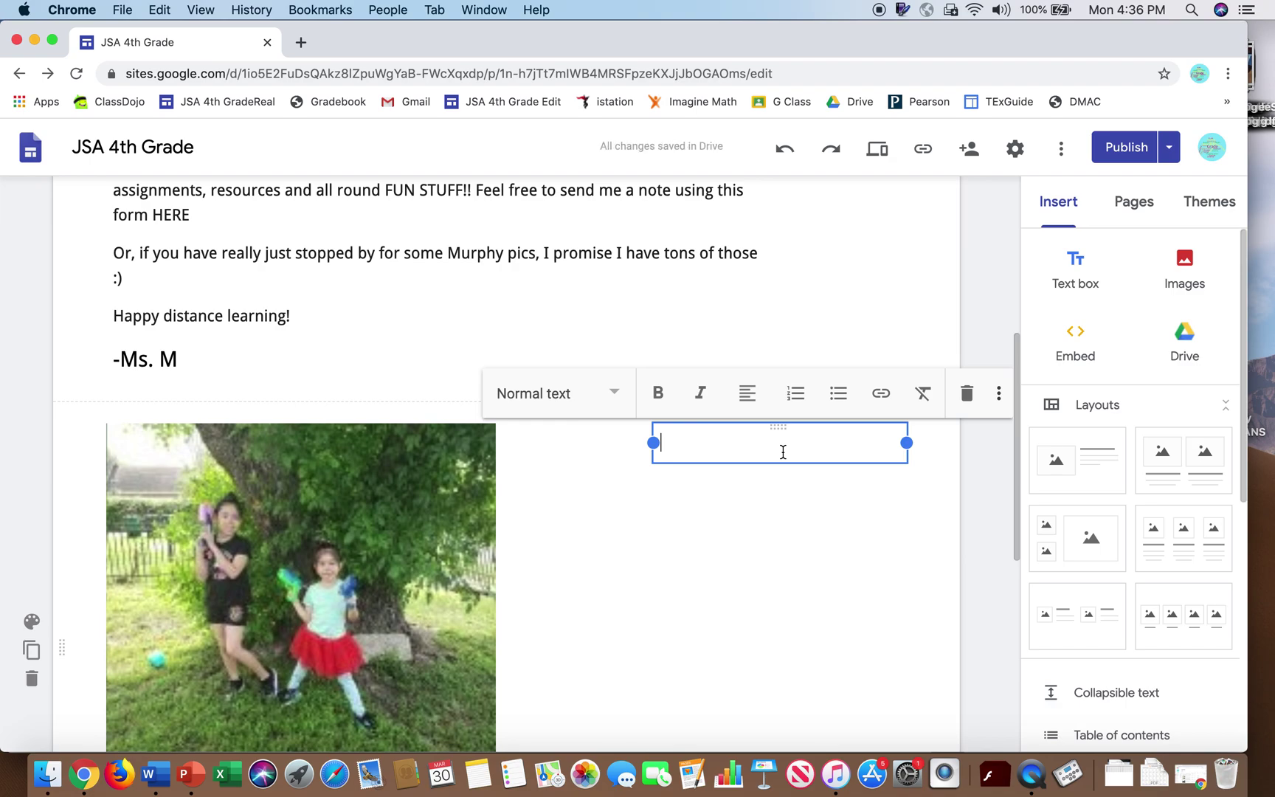
- Enter "Welcome to Distance Learning!!" in the text box beside the carousel and format it in the Title style
{"action": "type", "text": "WEe"}
{"action": "key", "text": "BackSpace"}
{"action": "type", "text": "lcome"}
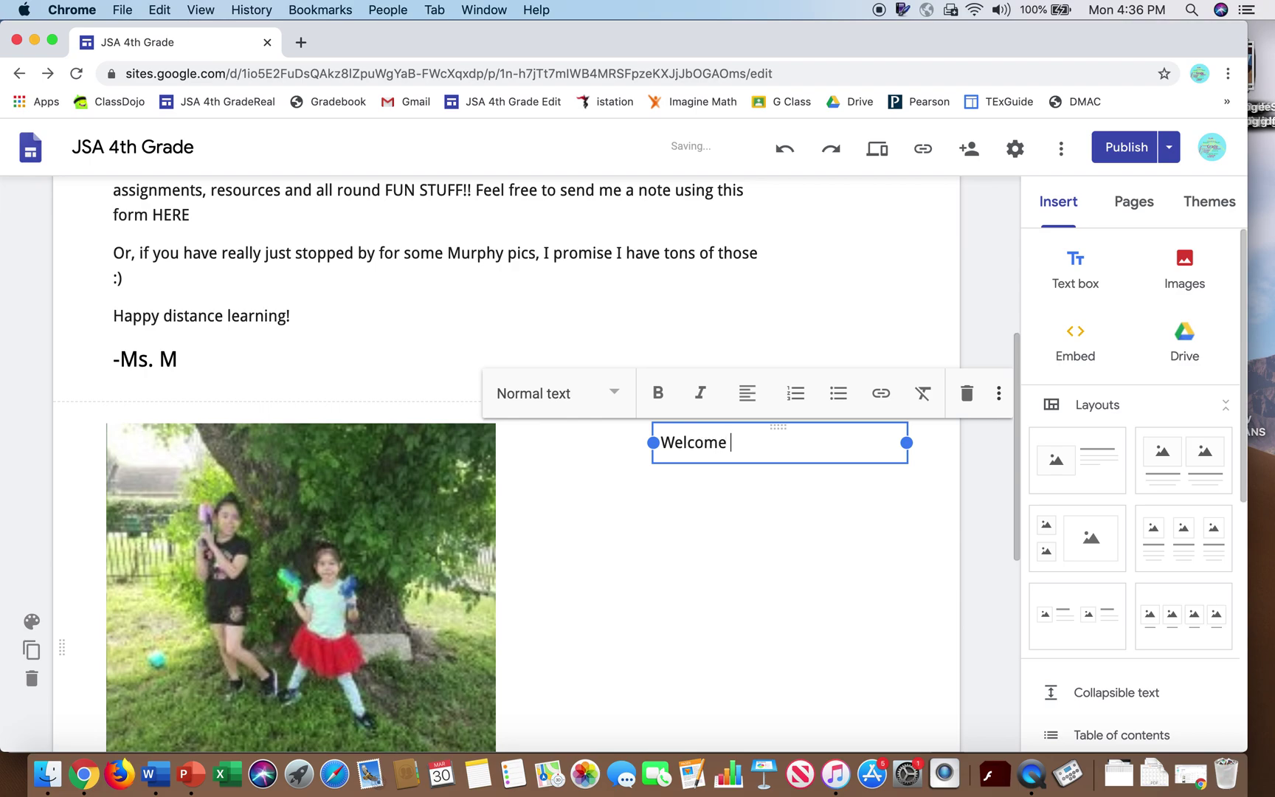
{"action": "type", "text": " to Distanc"}
{"action": "key", "text": "BackSpace"}
{"action": "type", "text": "stance Learning!!"}
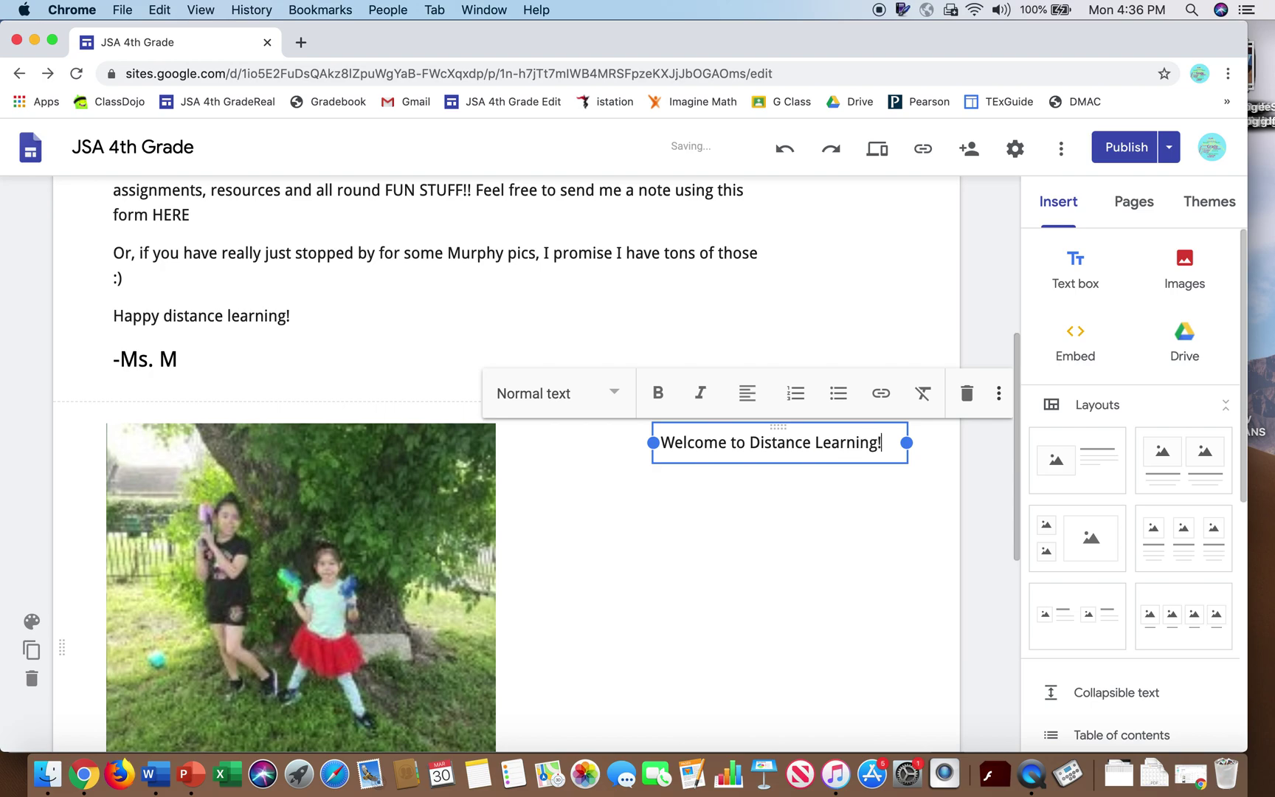
{"action": "left_click", "coordinate": [614, 391]}
{"action": "left_click", "coordinate": [574, 462]}
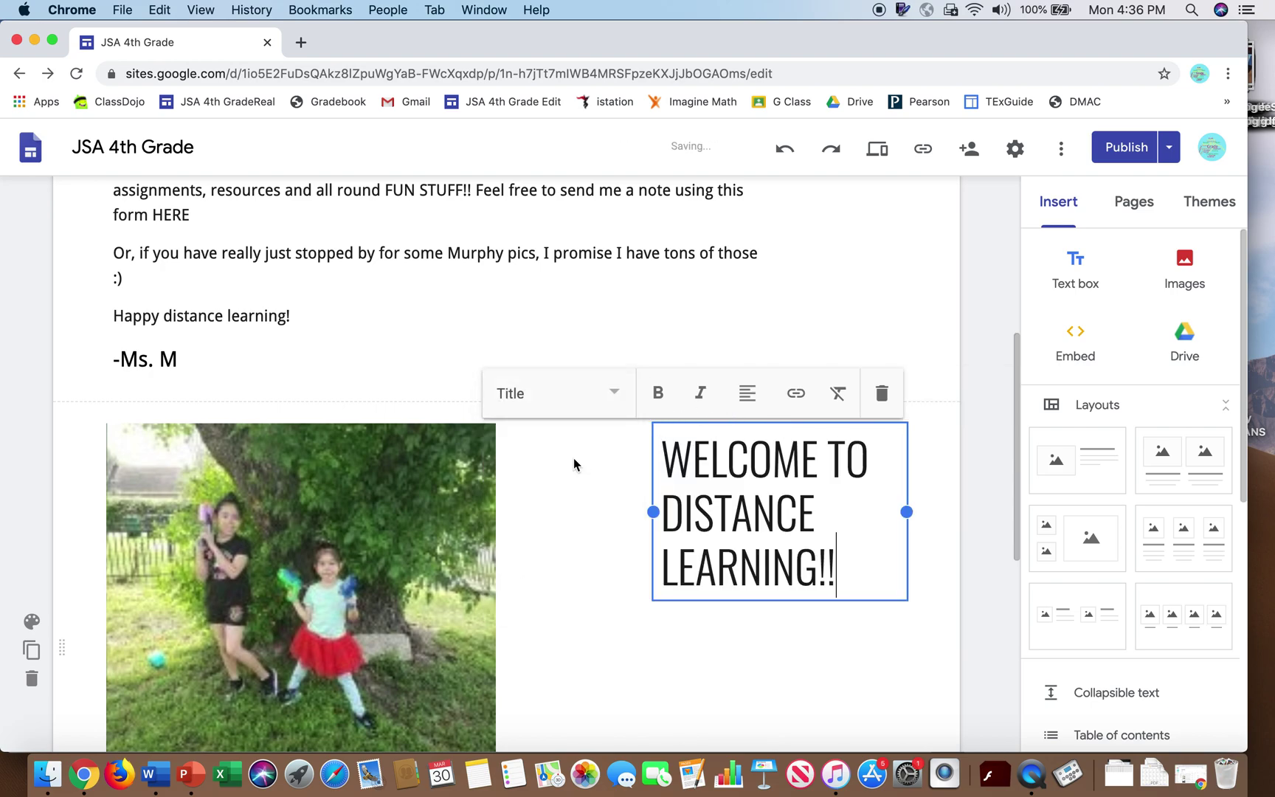
- Check the placement of the title text box beside the carousel and the layout of the surrounding page
{"action": "scroll", "coordinate": [808, 467], "scroll_direction": "down", "scroll_amount": 3}
{"action": "left_click", "coordinate": [788, 578]}
{"action": "left_click", "coordinate": [714, 411]}
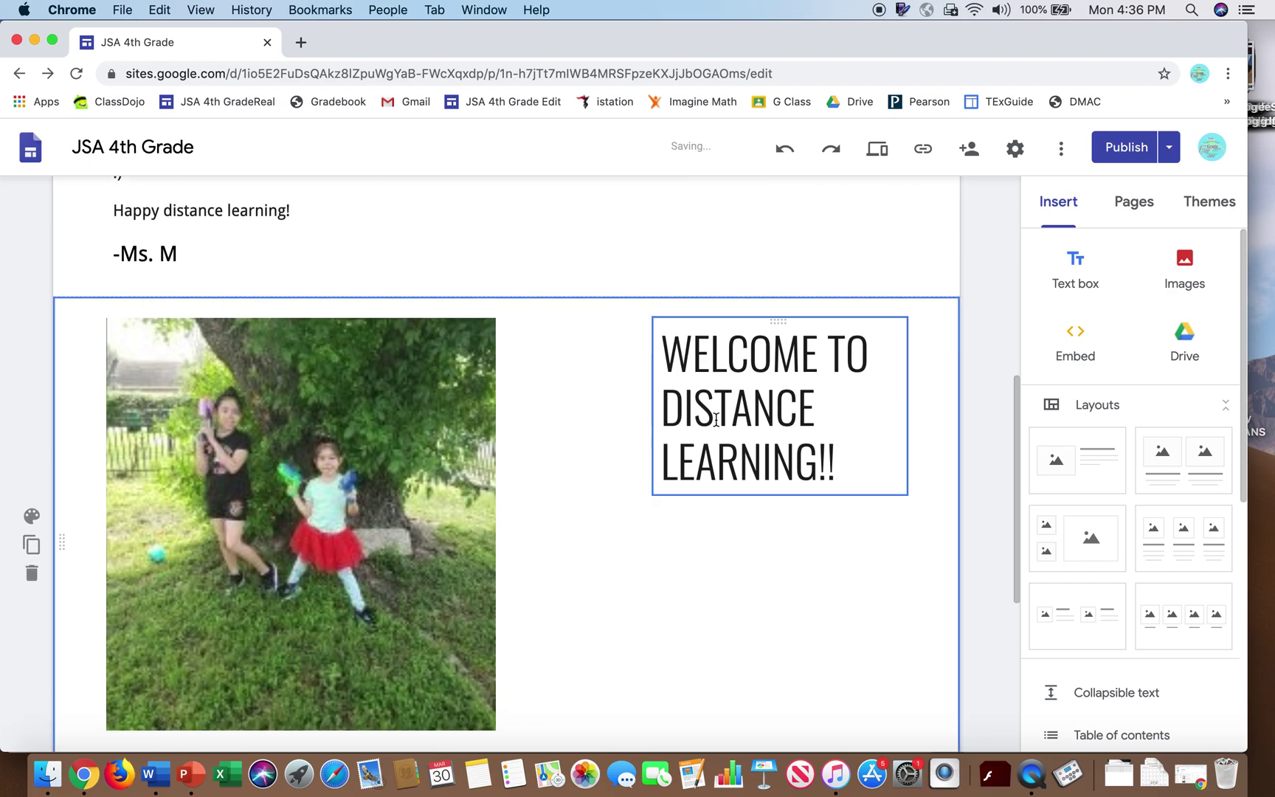
{"action": "left_click_drag", "start_coordinate": [653, 407], "coordinate": [627, 406]}
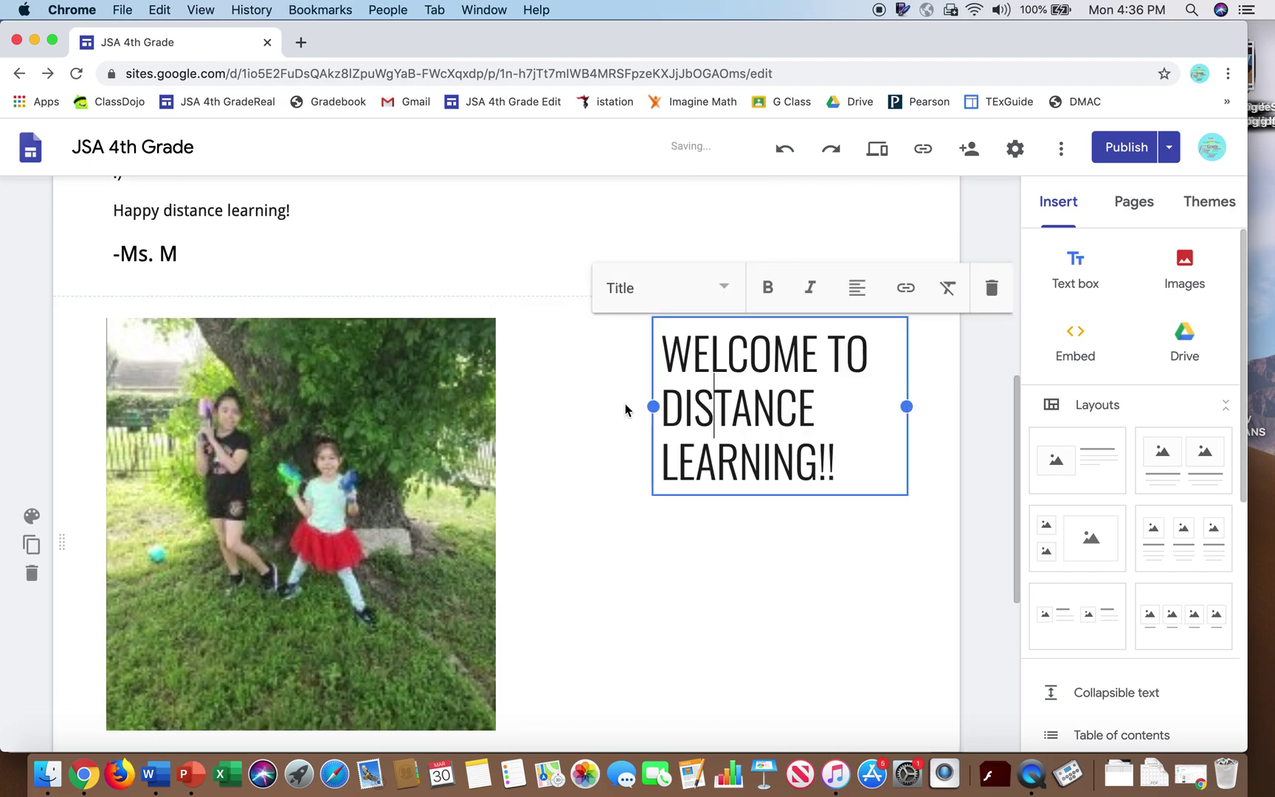
{"action": "left_click", "coordinate": [970, 489]}
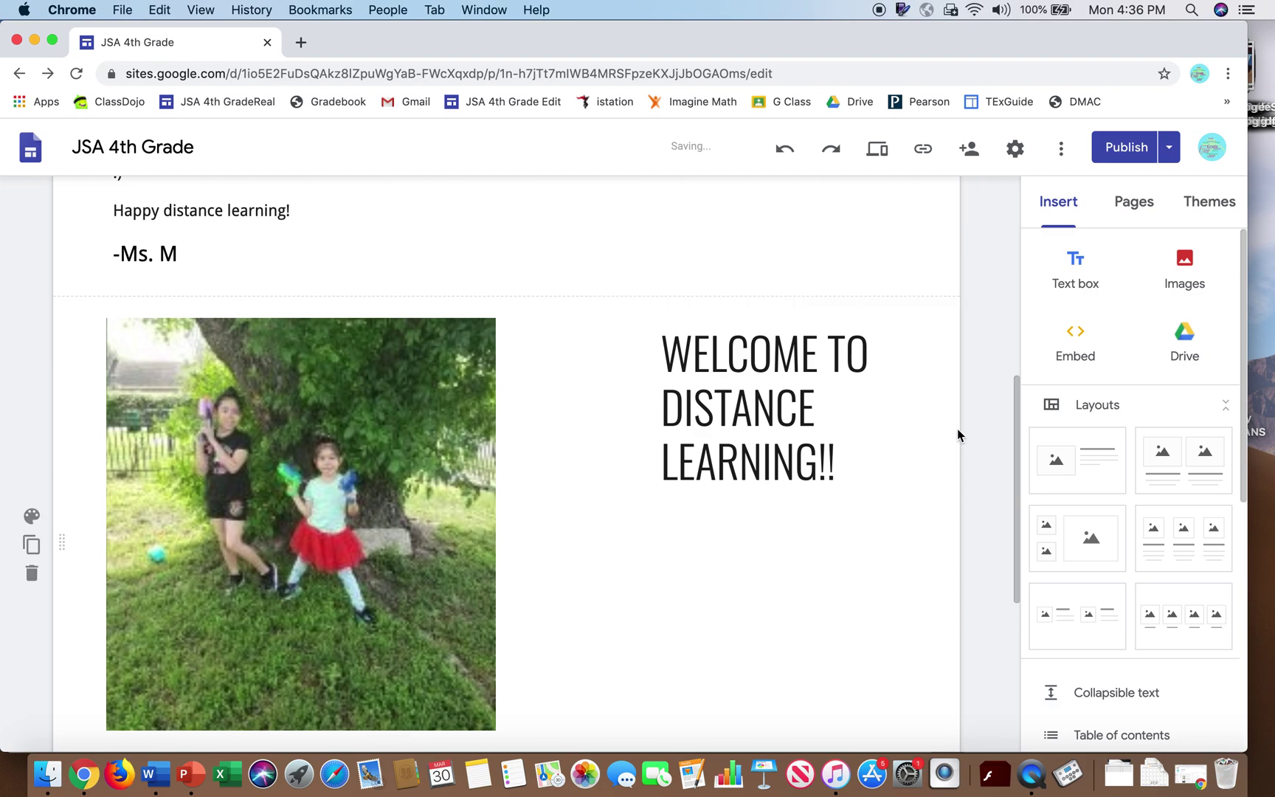
{"action": "scroll", "coordinate": [959, 439], "scroll_direction": "down", "scroll_amount": 3}
{"action": "scroll", "coordinate": [958, 430], "scroll_direction": "down", "scroll_amount": 2}
{"action": "scroll", "coordinate": [957, 430], "scroll_direction": "up", "scroll_amount": 6}
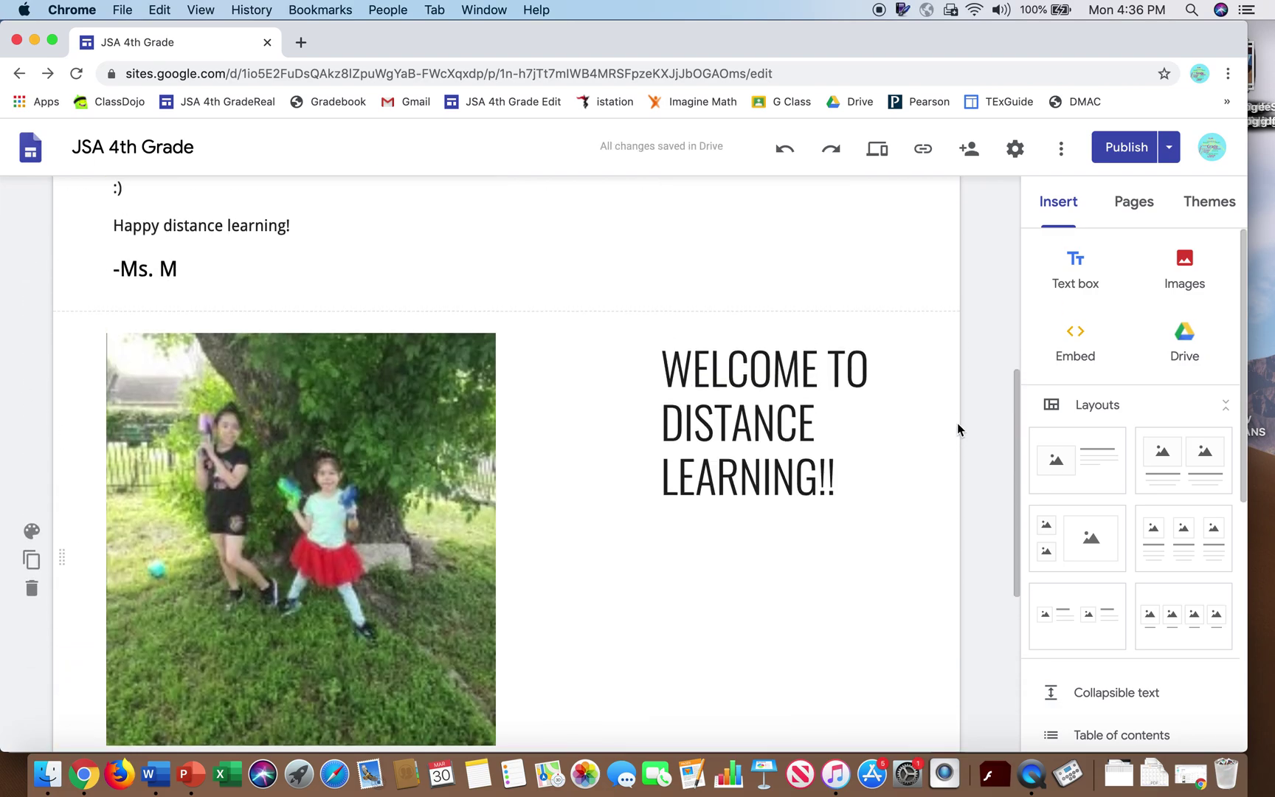
{"action": "scroll", "coordinate": [957, 429], "scroll_direction": "down", "scroll_amount": 8}
{"action": "scroll", "coordinate": [957, 430], "scroll_direction": "up", "scroll_amount": 4}
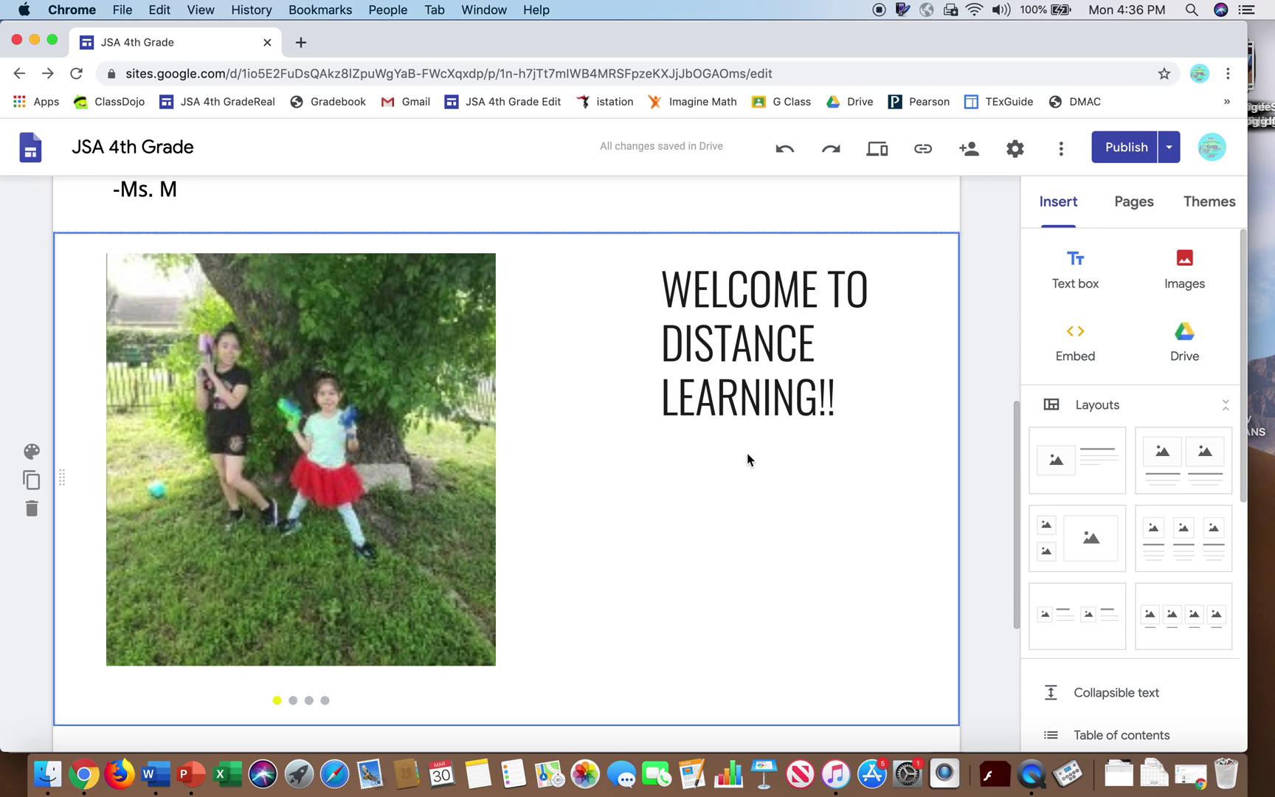
- Apply the Emphasis 1 background to the section holding the carousel and title text
{"action": "left_click", "coordinate": [742, 401]}
{"action": "left_click", "coordinate": [866, 351]}
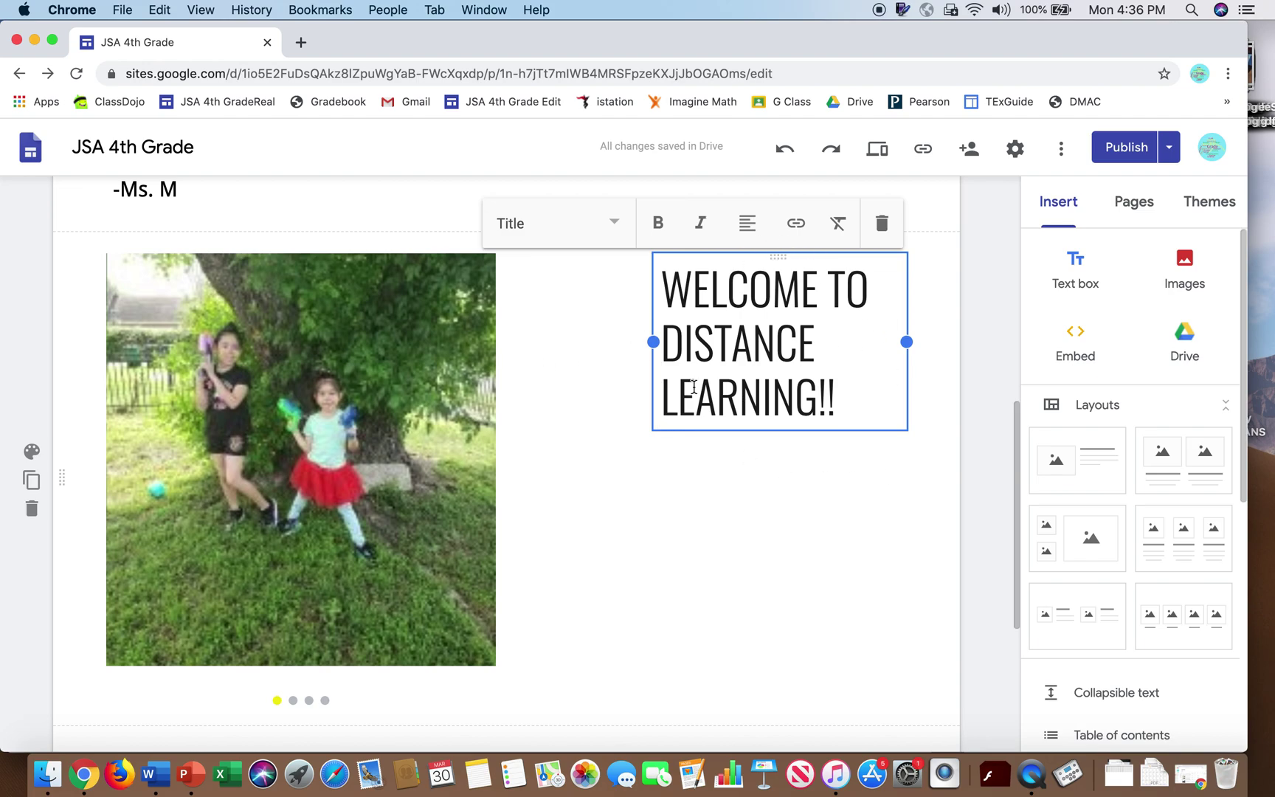
{"action": "left_click", "coordinate": [33, 458]}
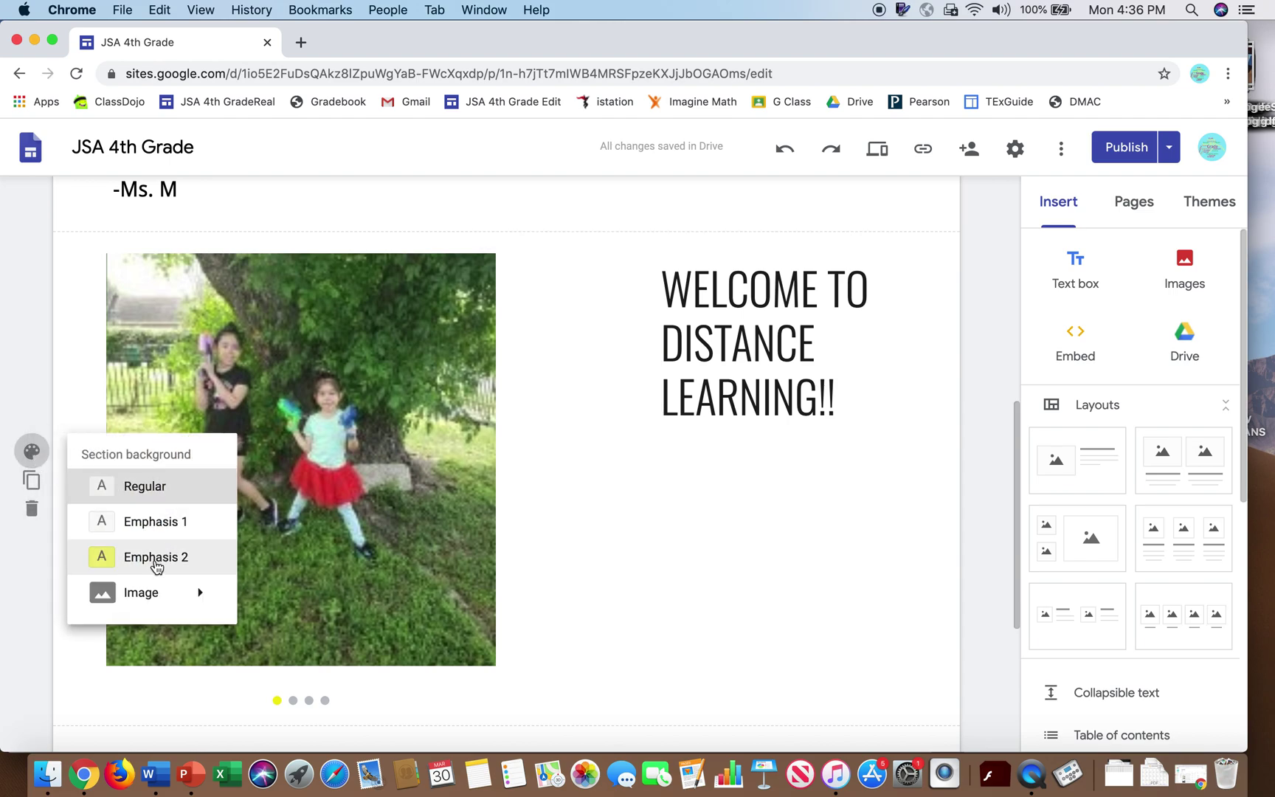
{"action": "left_click", "coordinate": [186, 521]}
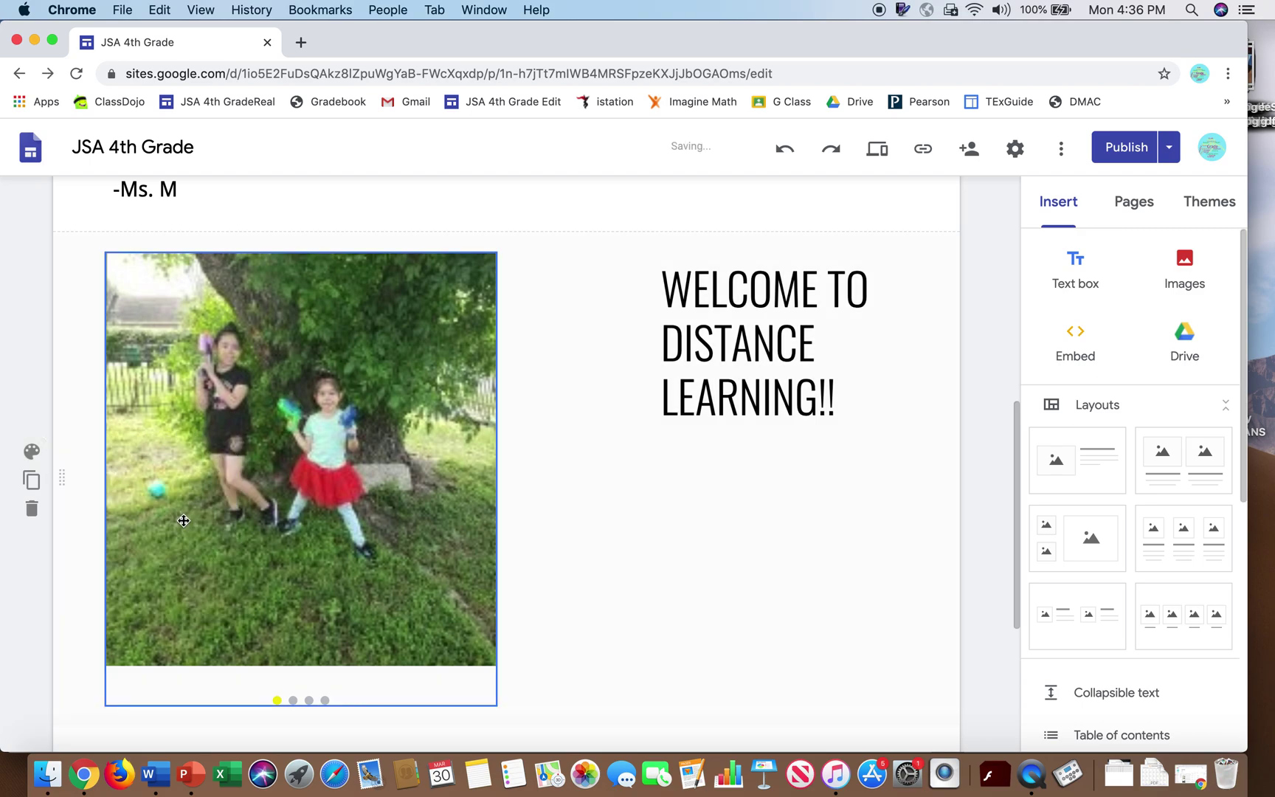
- Try the Emphasis 2 background on the carousel section and return it to Emphasis 1
{"action": "left_click", "coordinate": [32, 451]}
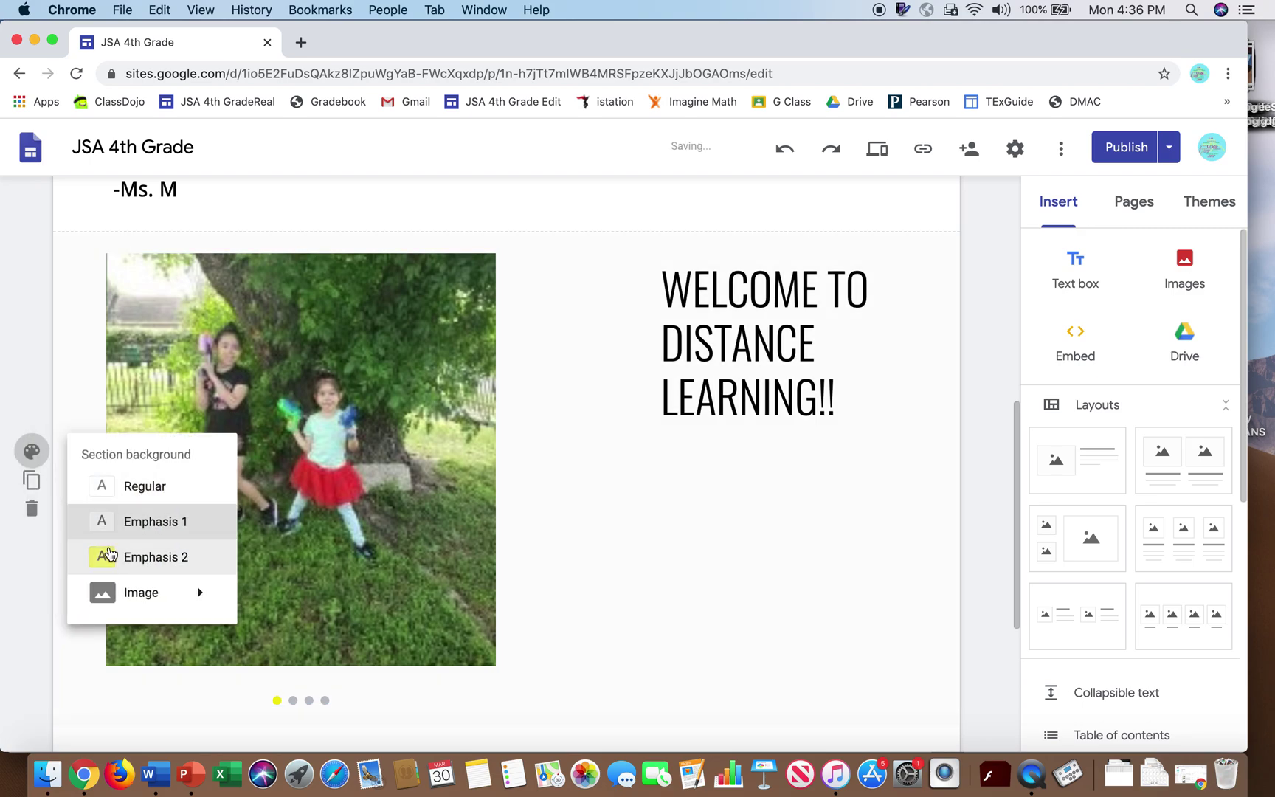
{"action": "left_click", "coordinate": [113, 557]}
{"action": "left_click", "coordinate": [30, 452]}
{"action": "mouse_move", "coordinate": [140, 594]}
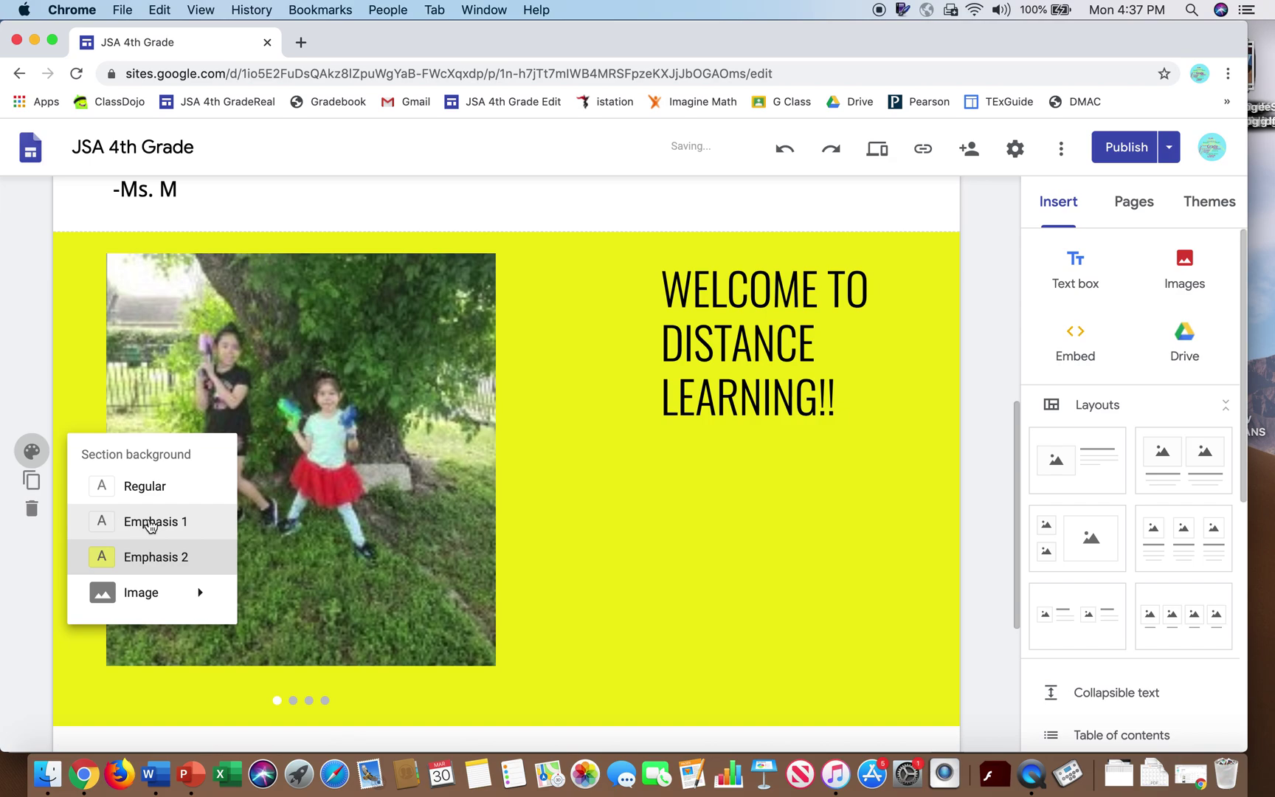
{"action": "left_click", "coordinate": [149, 524]}
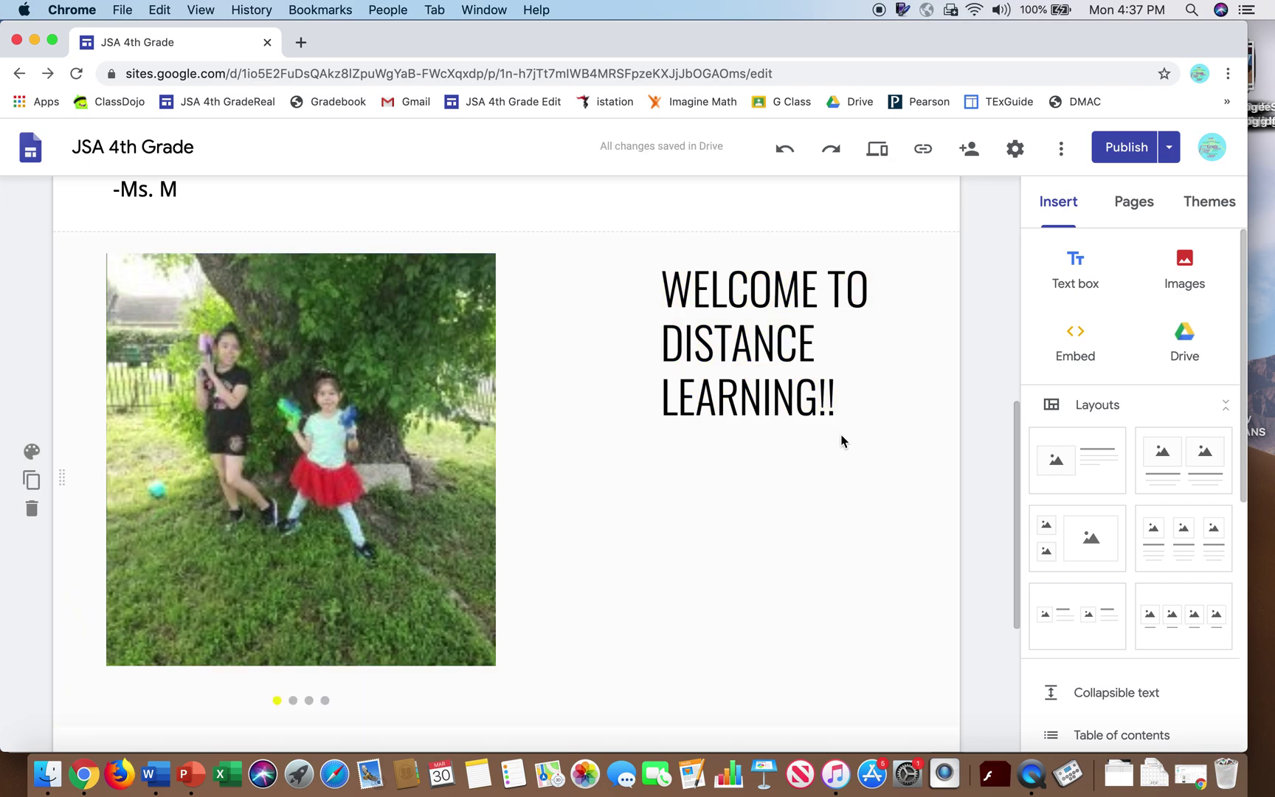
- Preview the page down to the carousel section and return to editing
{"action": "left_click", "coordinate": [891, 149]}
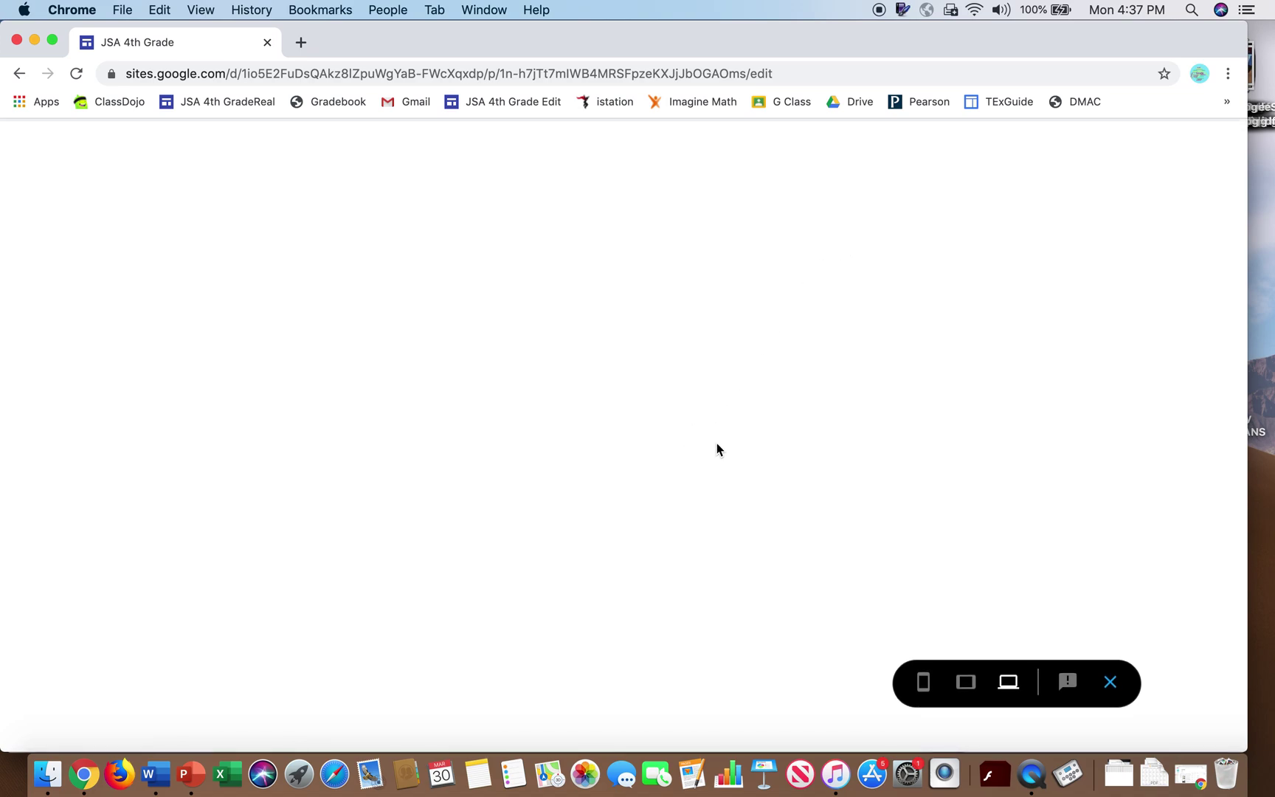
{"action": "scroll", "coordinate": [717, 449], "scroll_direction": "down", "scroll_amount": 5}
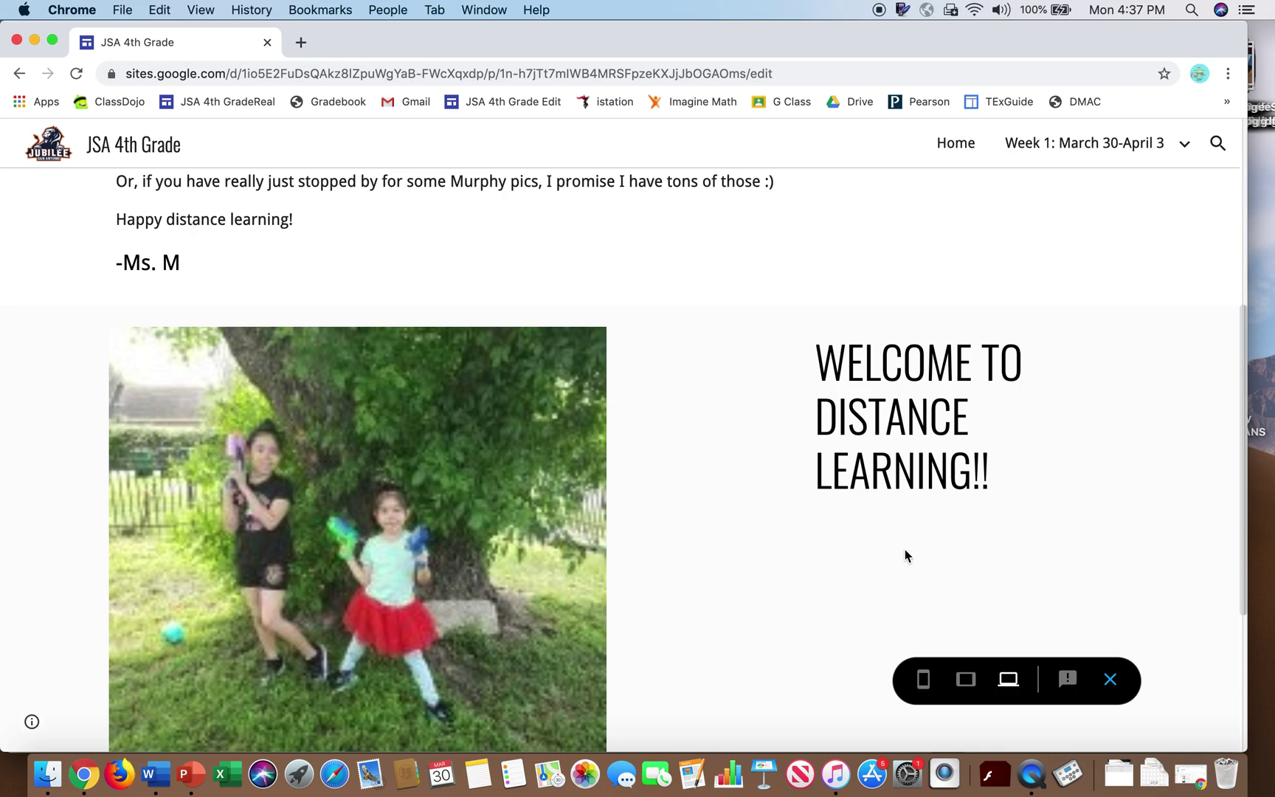
{"action": "left_click", "coordinate": [1111, 680]}
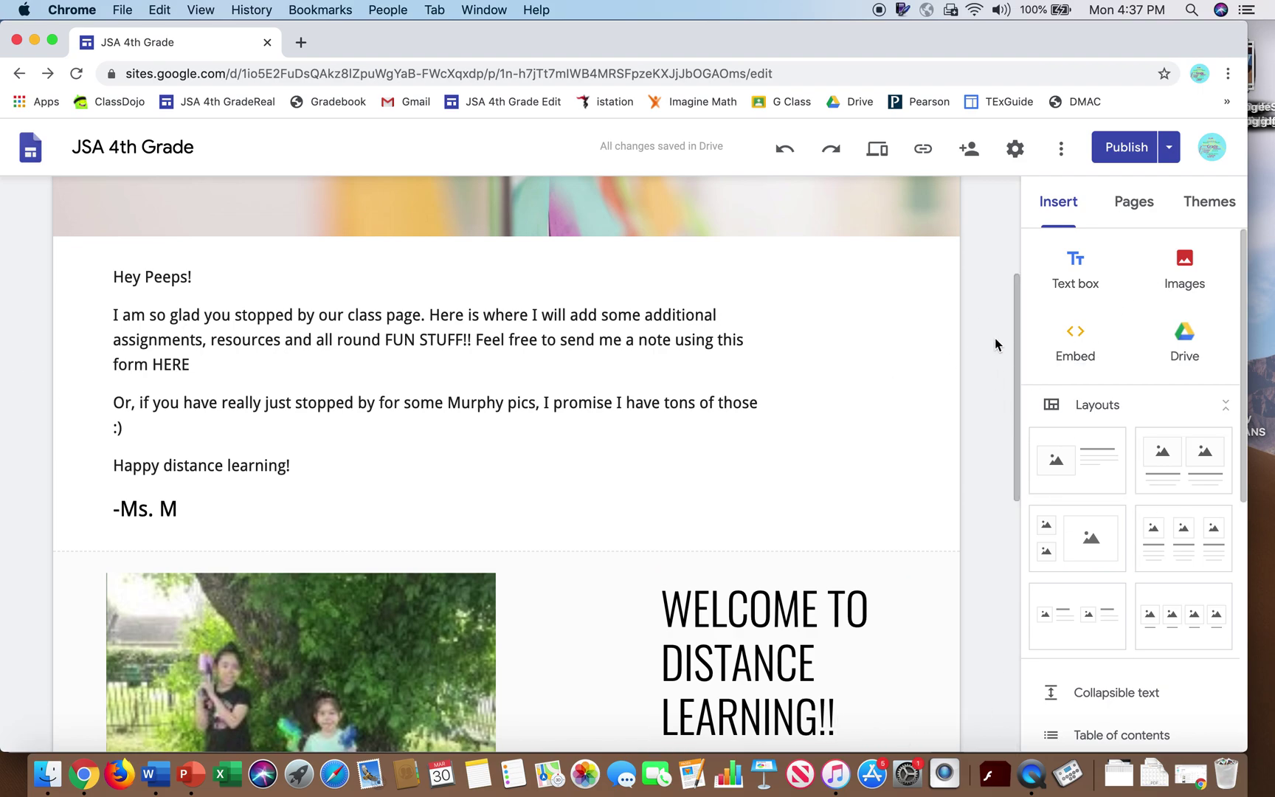
- View the welcome message section's background options and switch the Impression theme colour to blue-grey
{"action": "scroll", "coordinate": [995, 345], "scroll_direction": "down", "scroll_amount": 1}
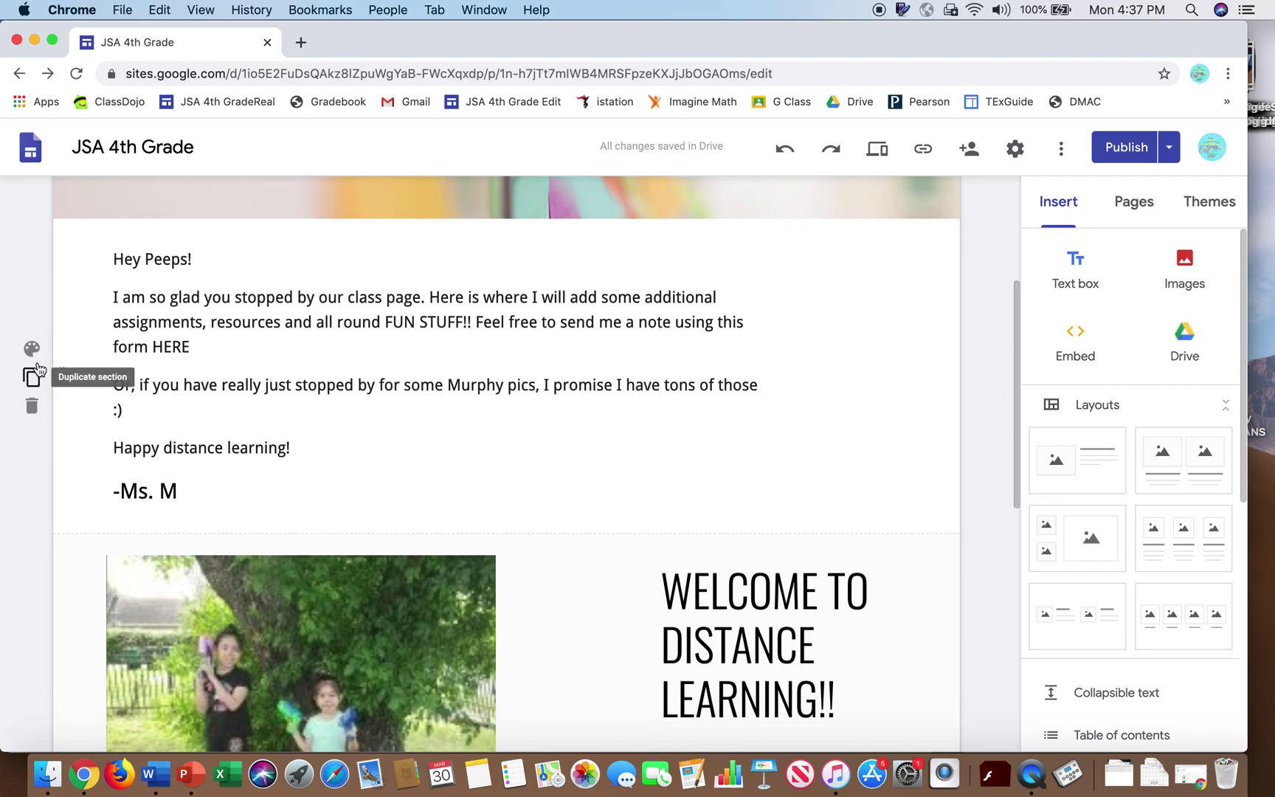
{"action": "left_click", "coordinate": [31, 347]}
{"action": "scroll", "coordinate": [351, 253], "scroll_direction": "up", "scroll_amount": 3}
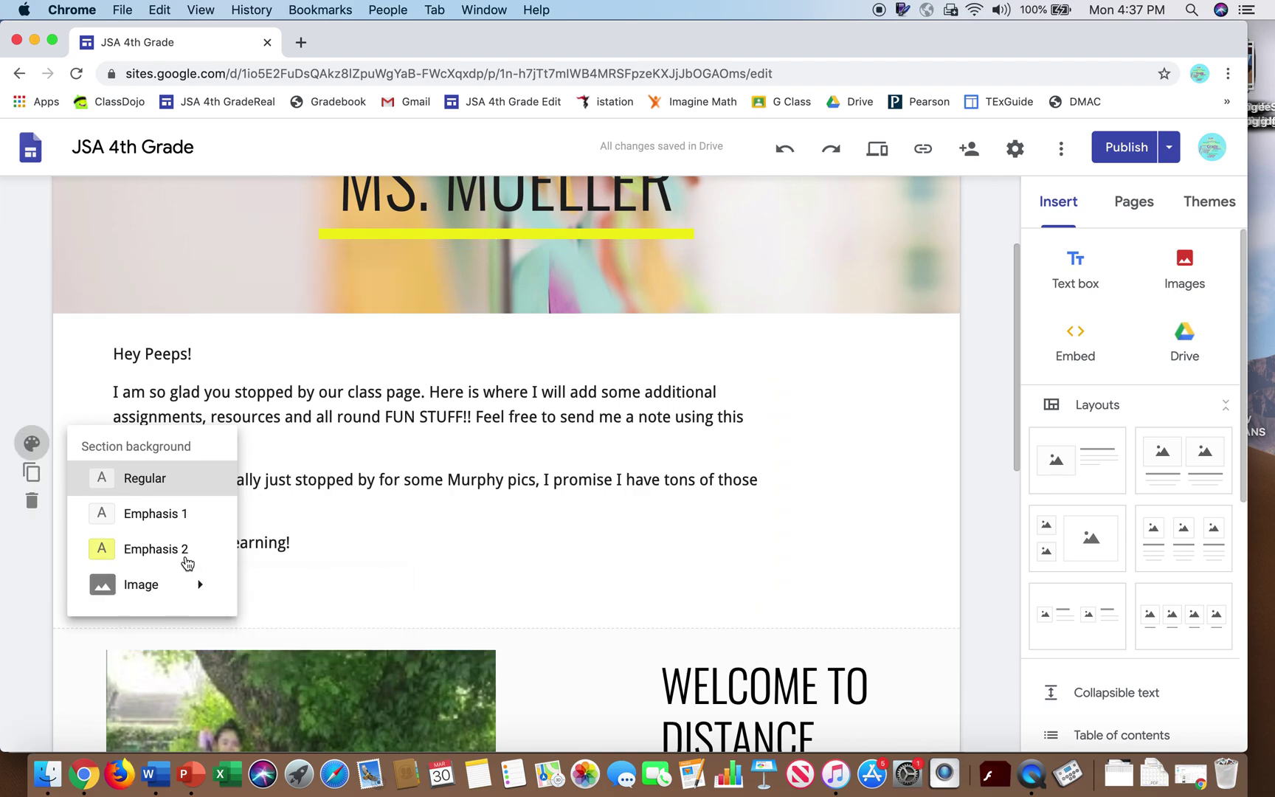
{"action": "left_click", "coordinate": [1215, 215]}
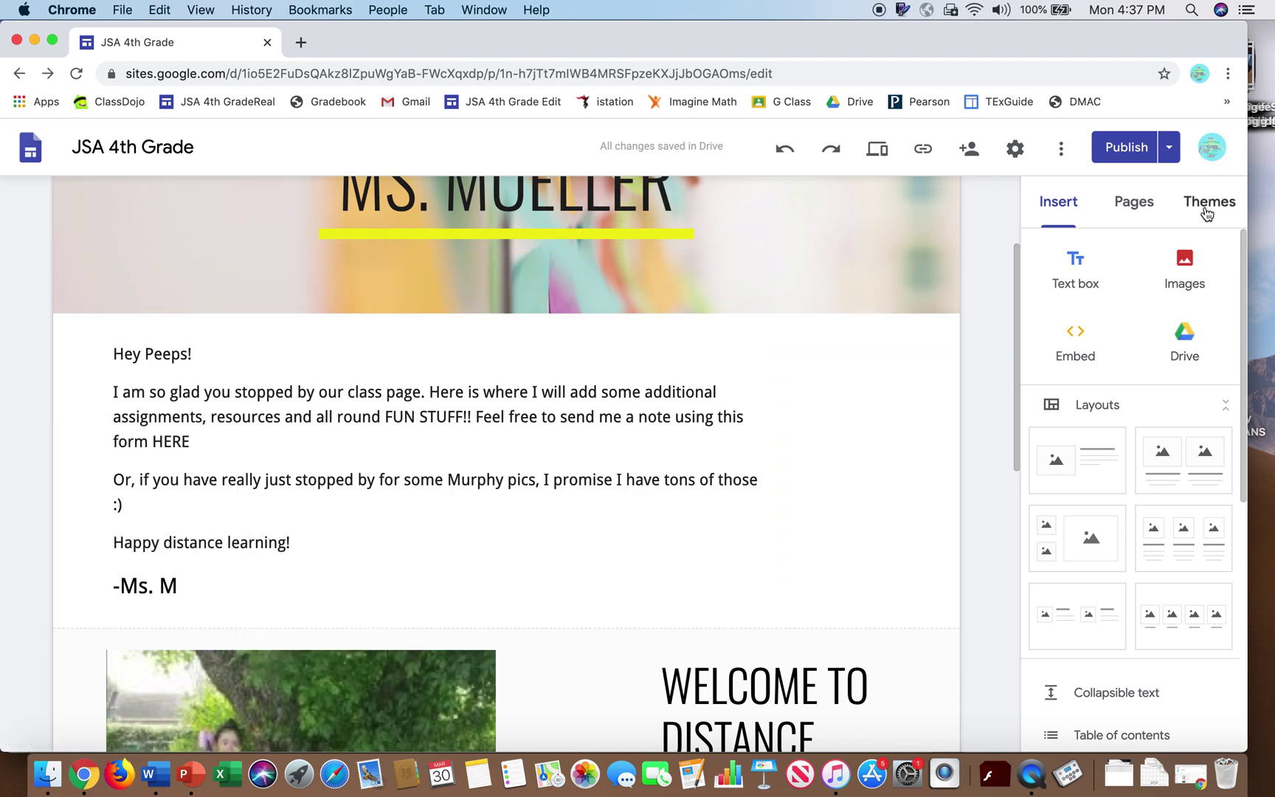
{"action": "left_click", "coordinate": [1211, 206]}
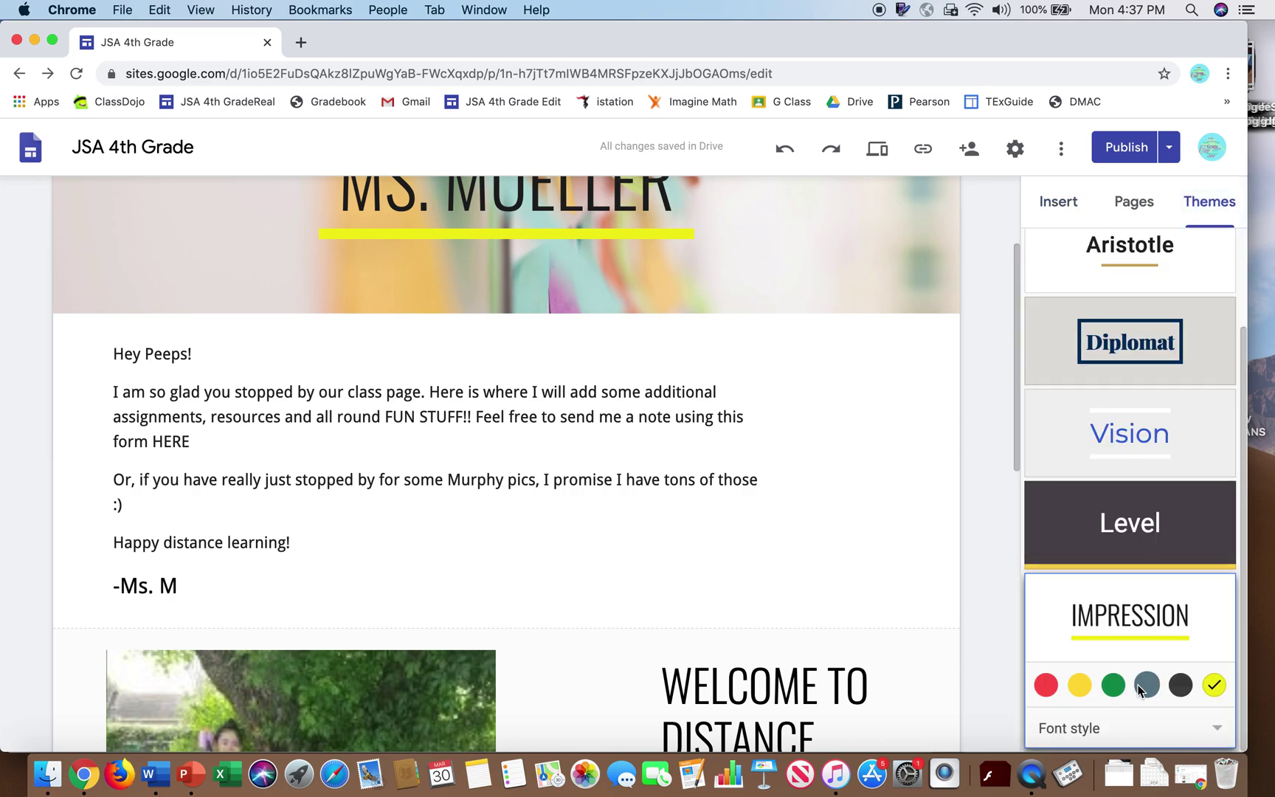
{"action": "left_click", "coordinate": [1146, 690]}
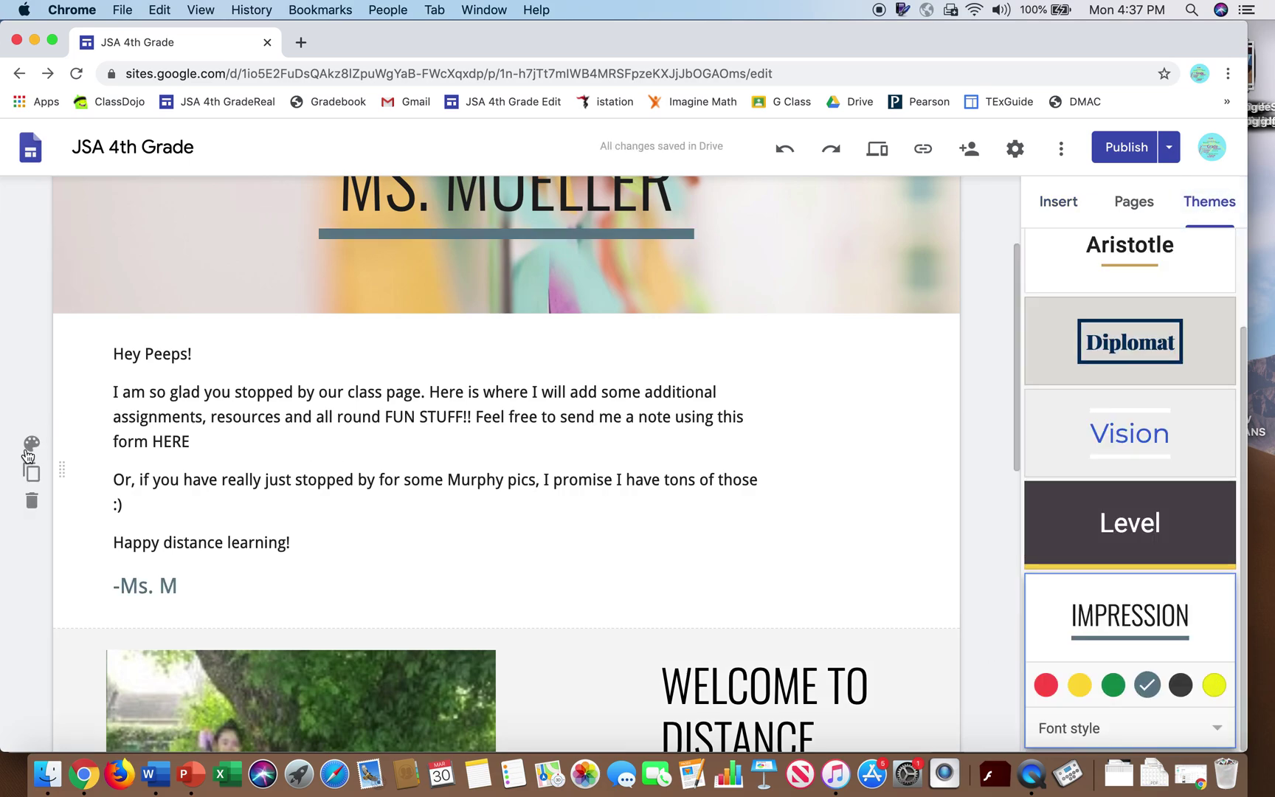
- Try the Emphasis 2 background on the welcome message section and return it to Regular
{"action": "left_click", "coordinate": [29, 447]}
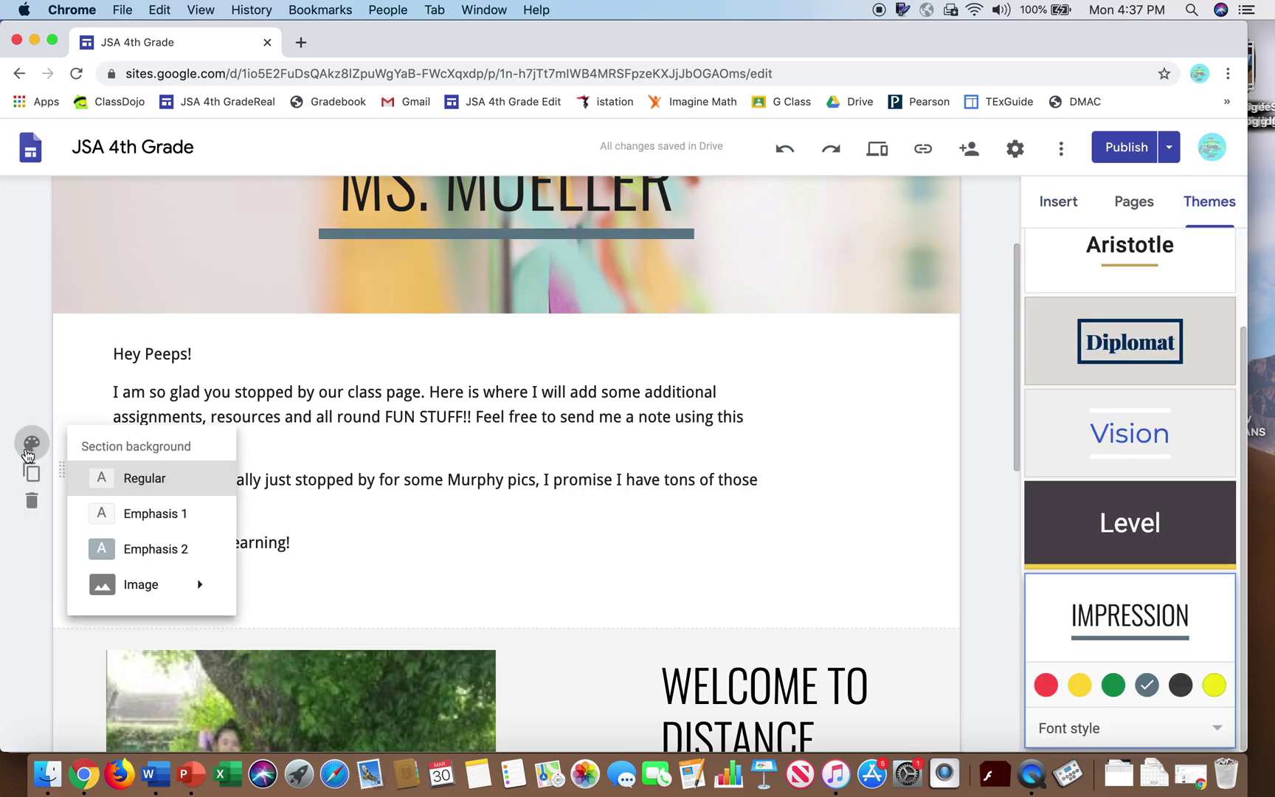
{"action": "left_click", "coordinate": [149, 557]}
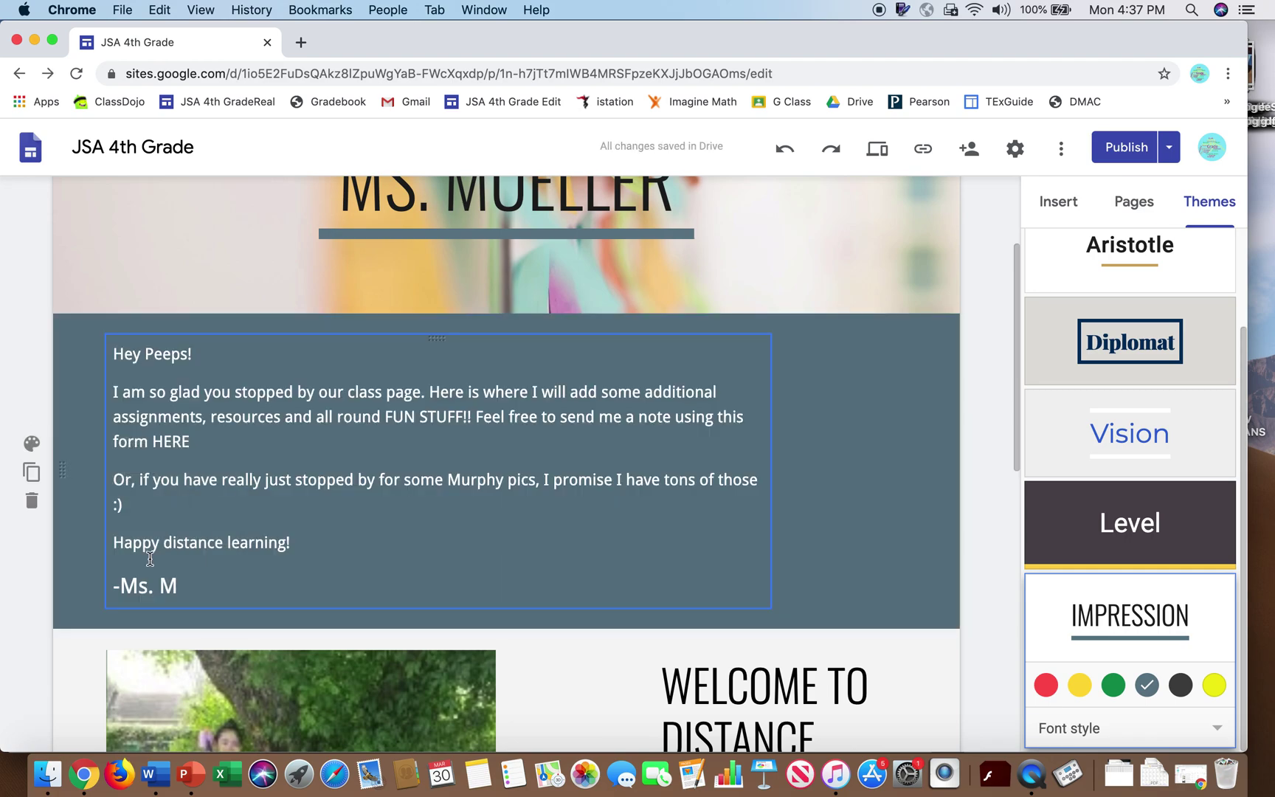
{"action": "left_click", "coordinate": [31, 444]}
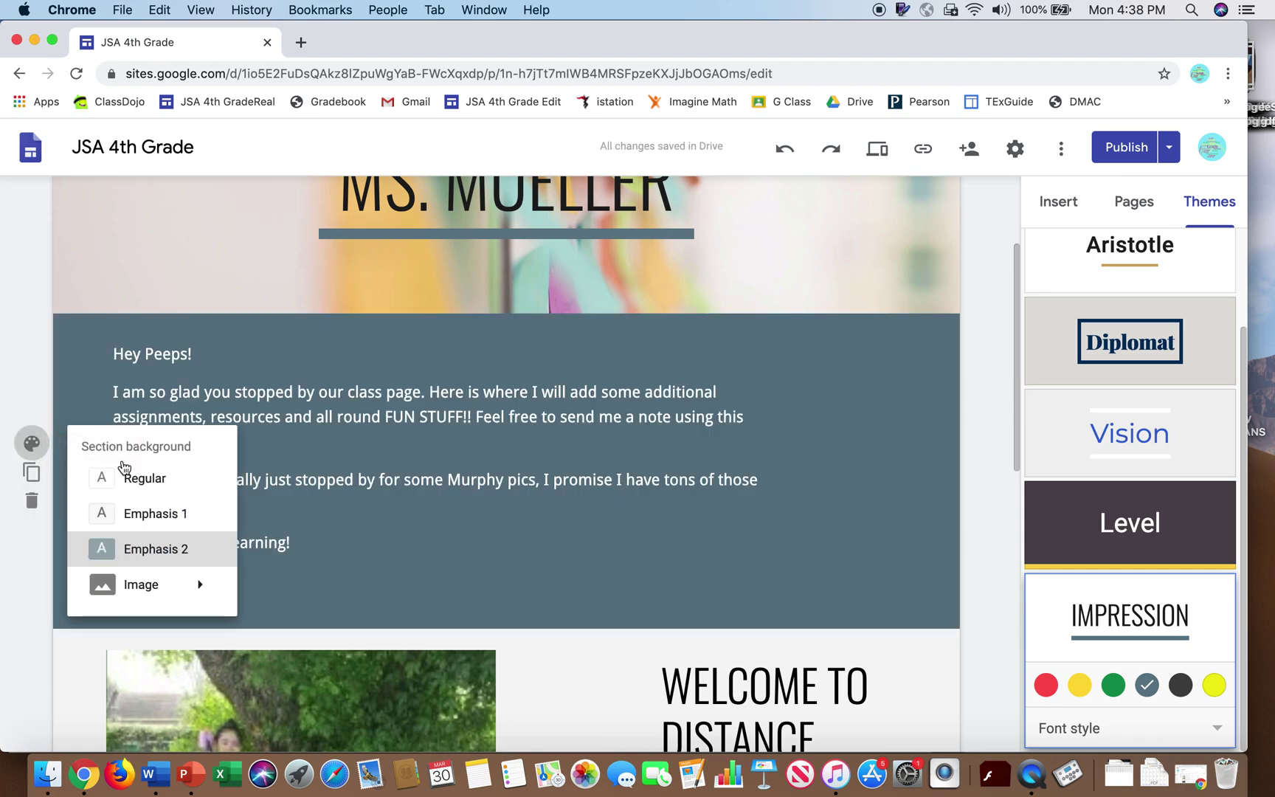
{"action": "left_click", "coordinate": [145, 479]}
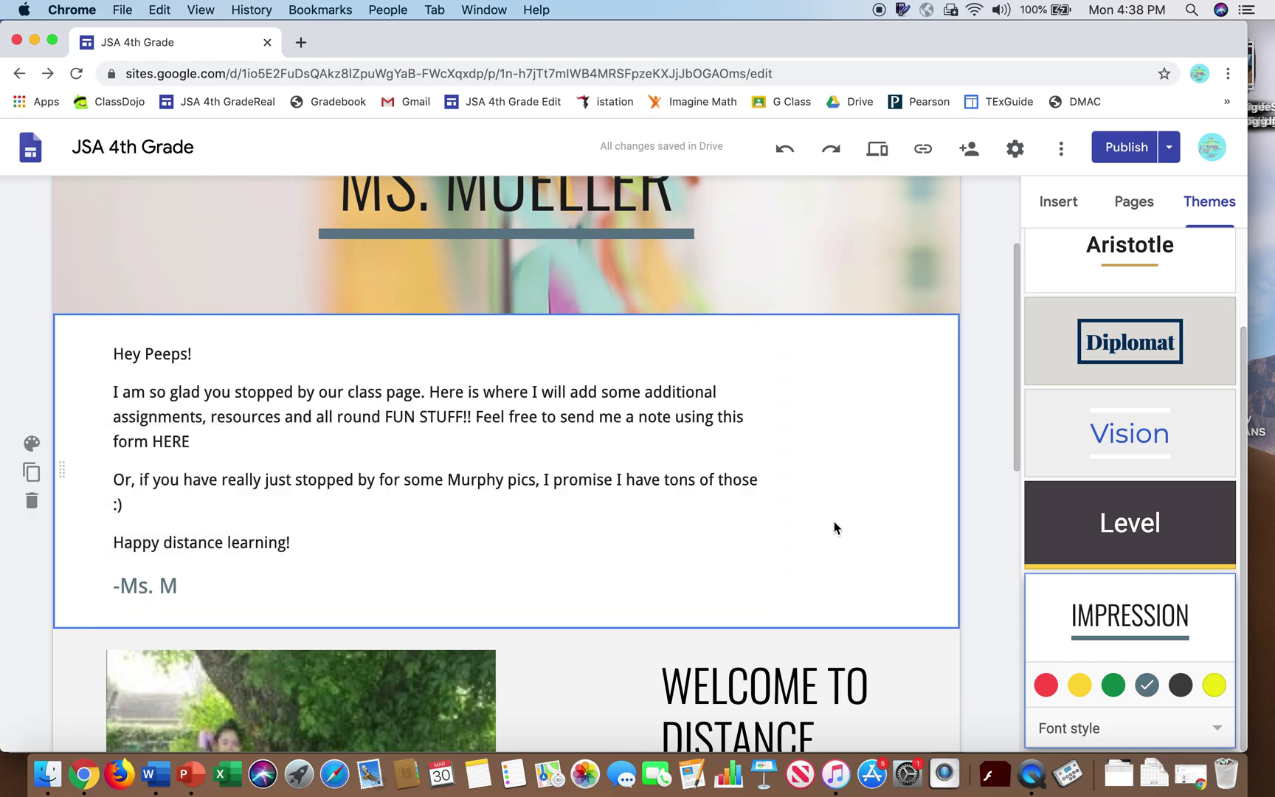
- Set the Impression theme colour back to the custom bright yellow and look over the page
{"action": "scroll", "coordinate": [885, 465], "scroll_direction": "down", "scroll_amount": 1}
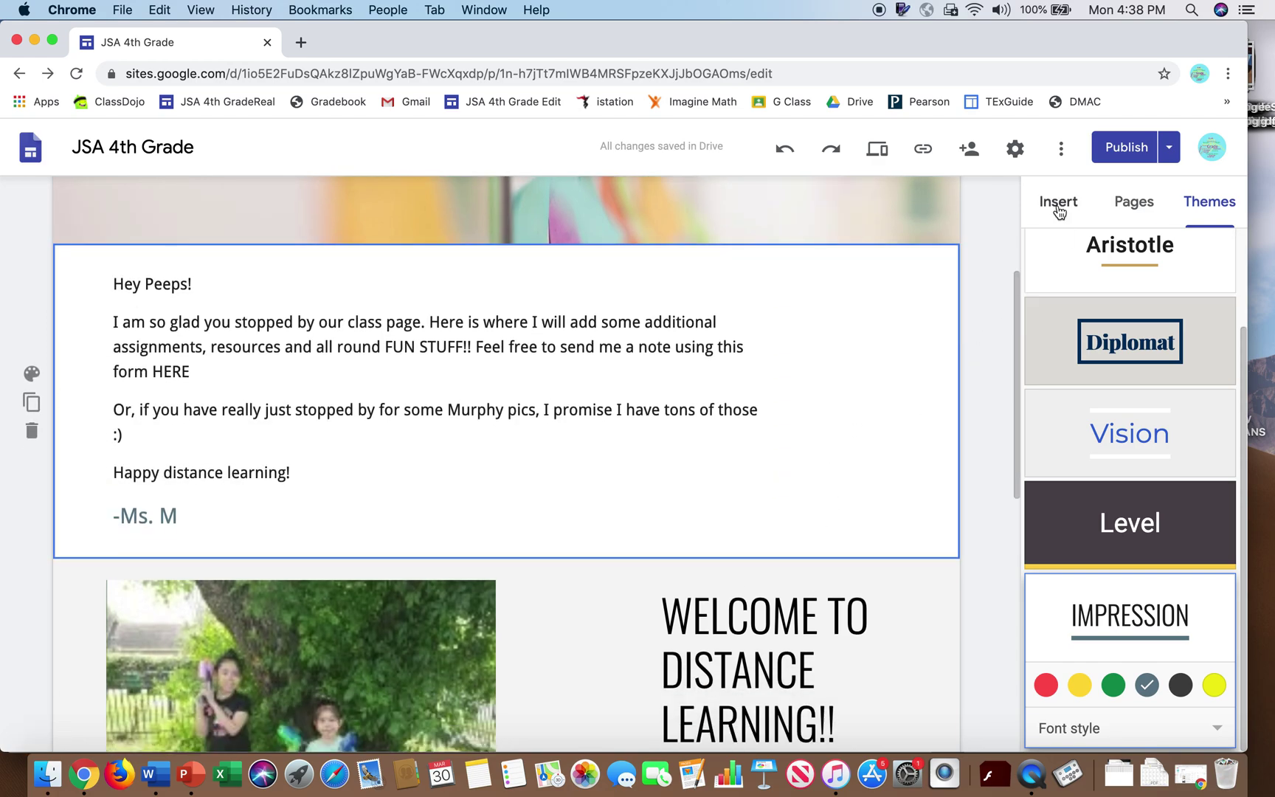
{"action": "left_click", "coordinate": [1059, 205]}
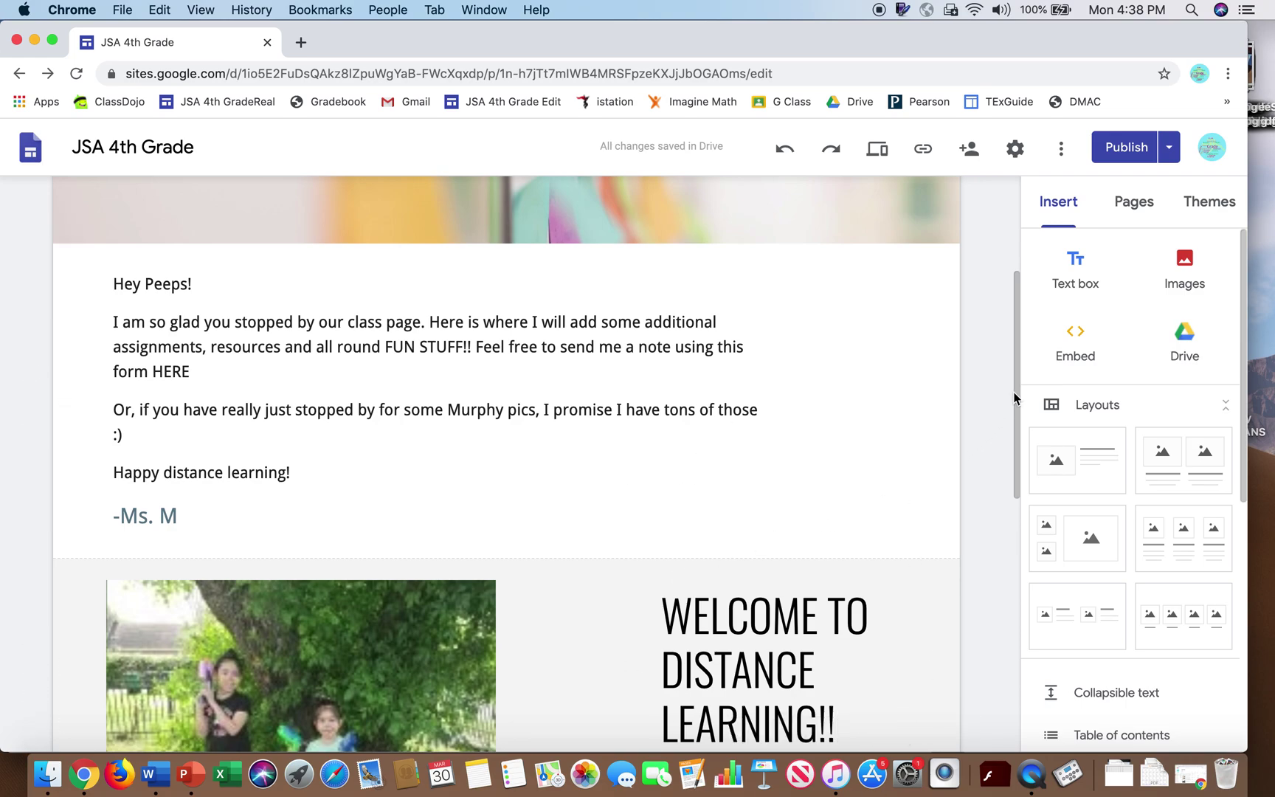
{"action": "left_click", "coordinate": [1209, 202]}
{"action": "scroll", "coordinate": [1155, 538], "scroll_direction": "down", "scroll_amount": 2}
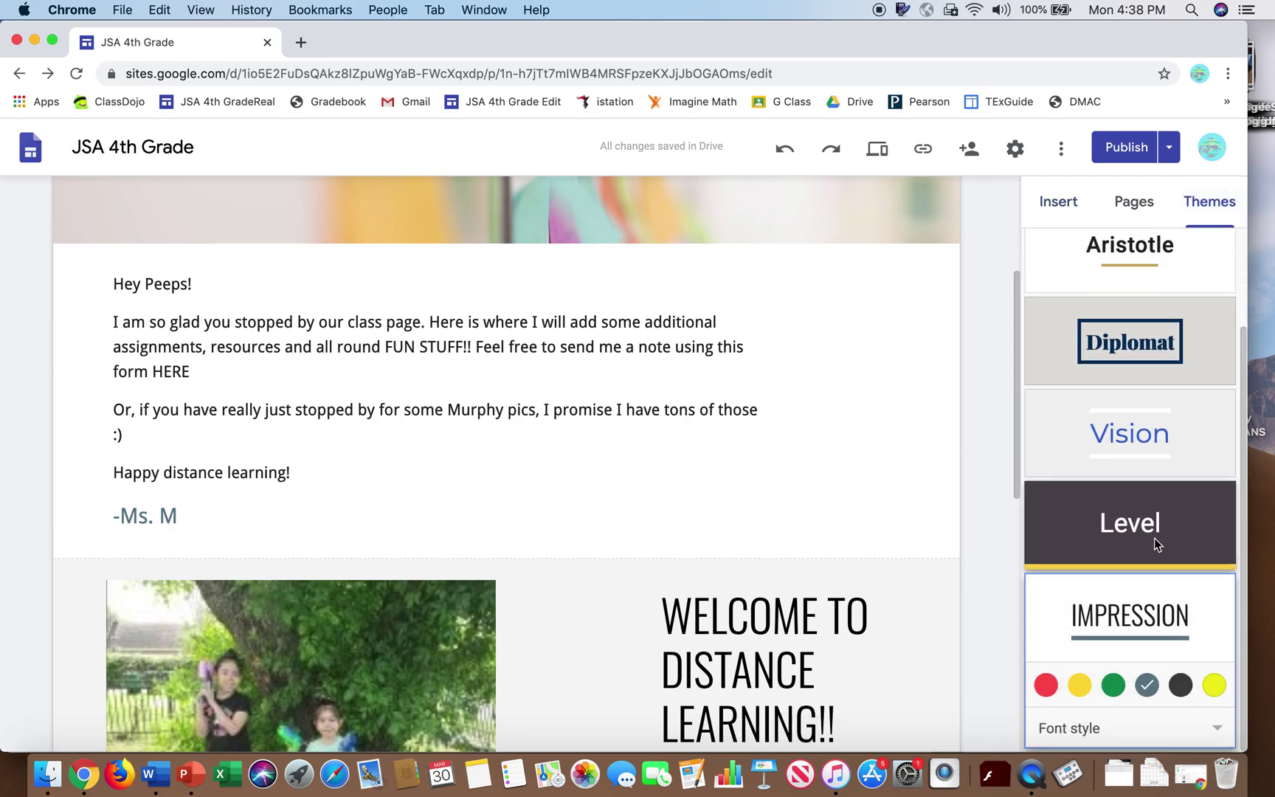
{"action": "left_click", "coordinate": [1214, 685]}
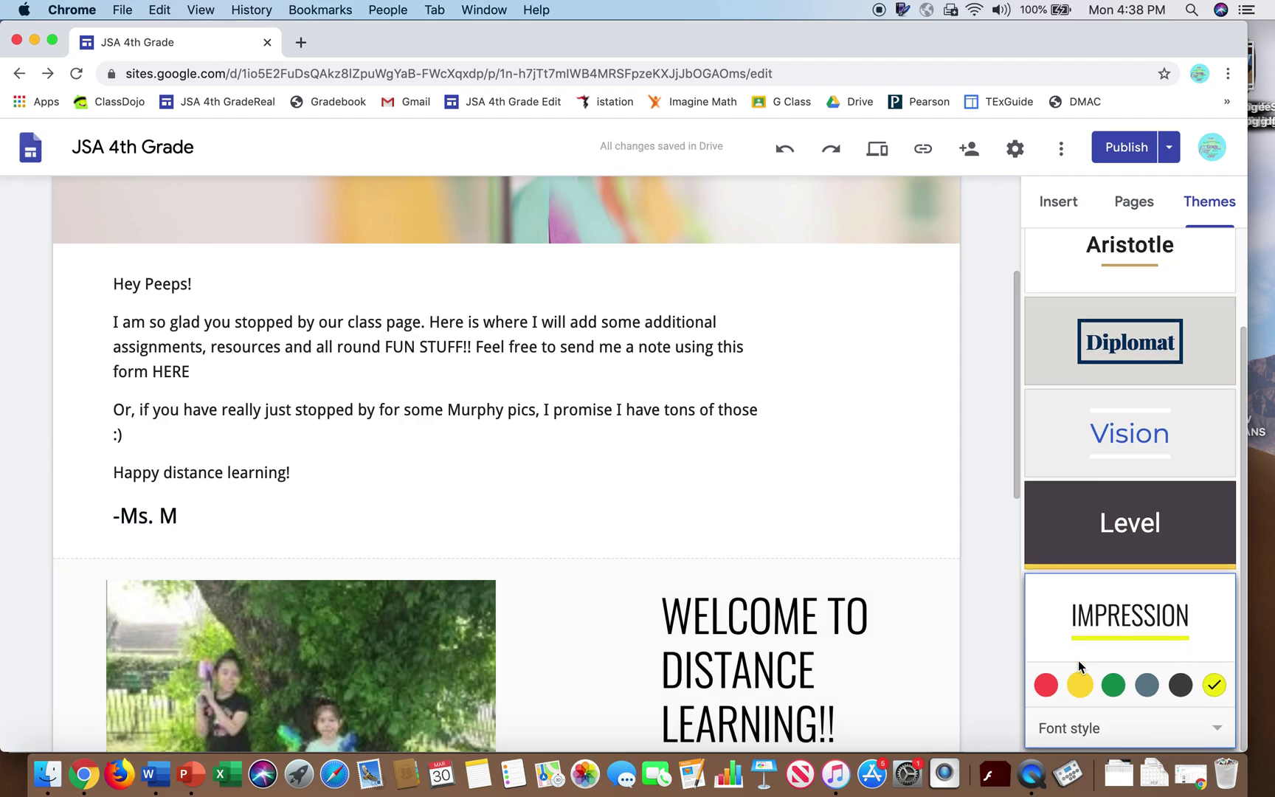
{"action": "scroll", "coordinate": [632, 455], "scroll_direction": "down", "scroll_amount": 5}
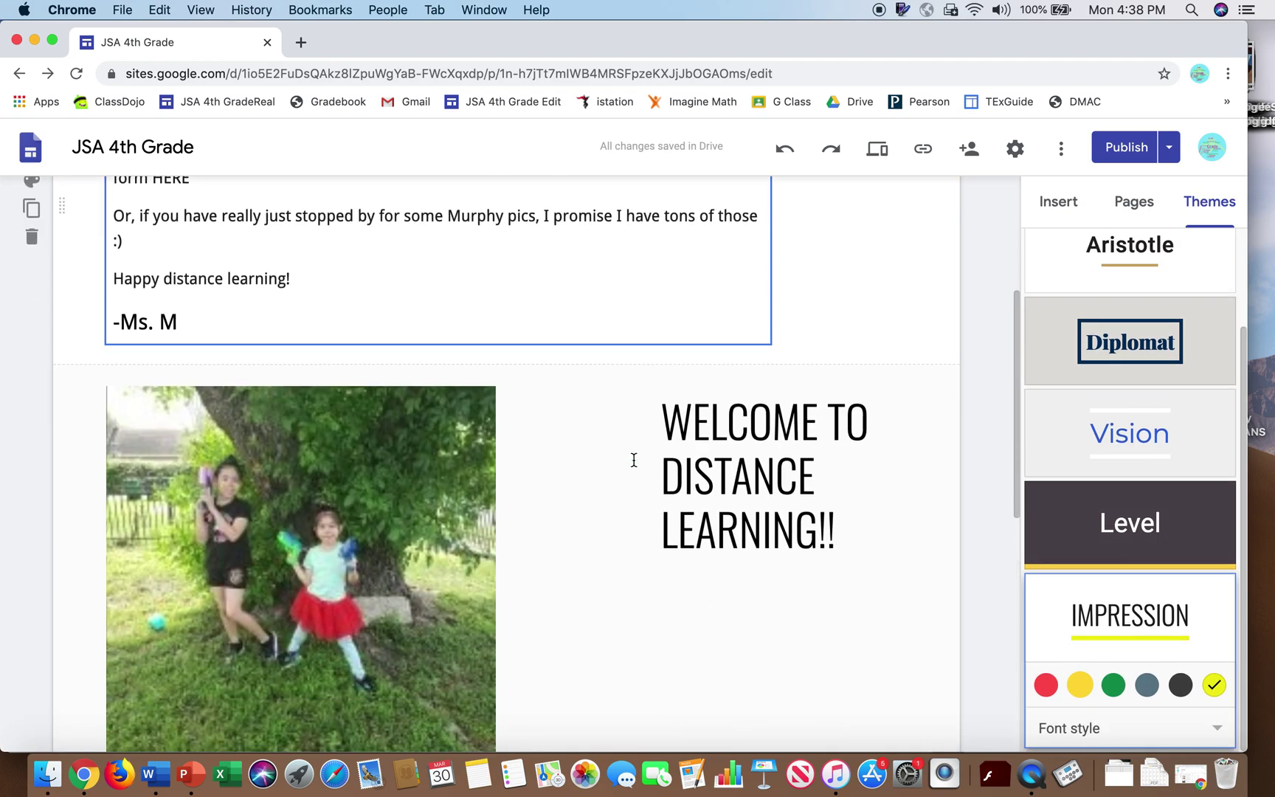
{"action": "scroll", "coordinate": [631, 459], "scroll_direction": "down", "scroll_amount": 3}
{"action": "scroll", "coordinate": [628, 458], "scroll_direction": "up", "scroll_amount": 10}
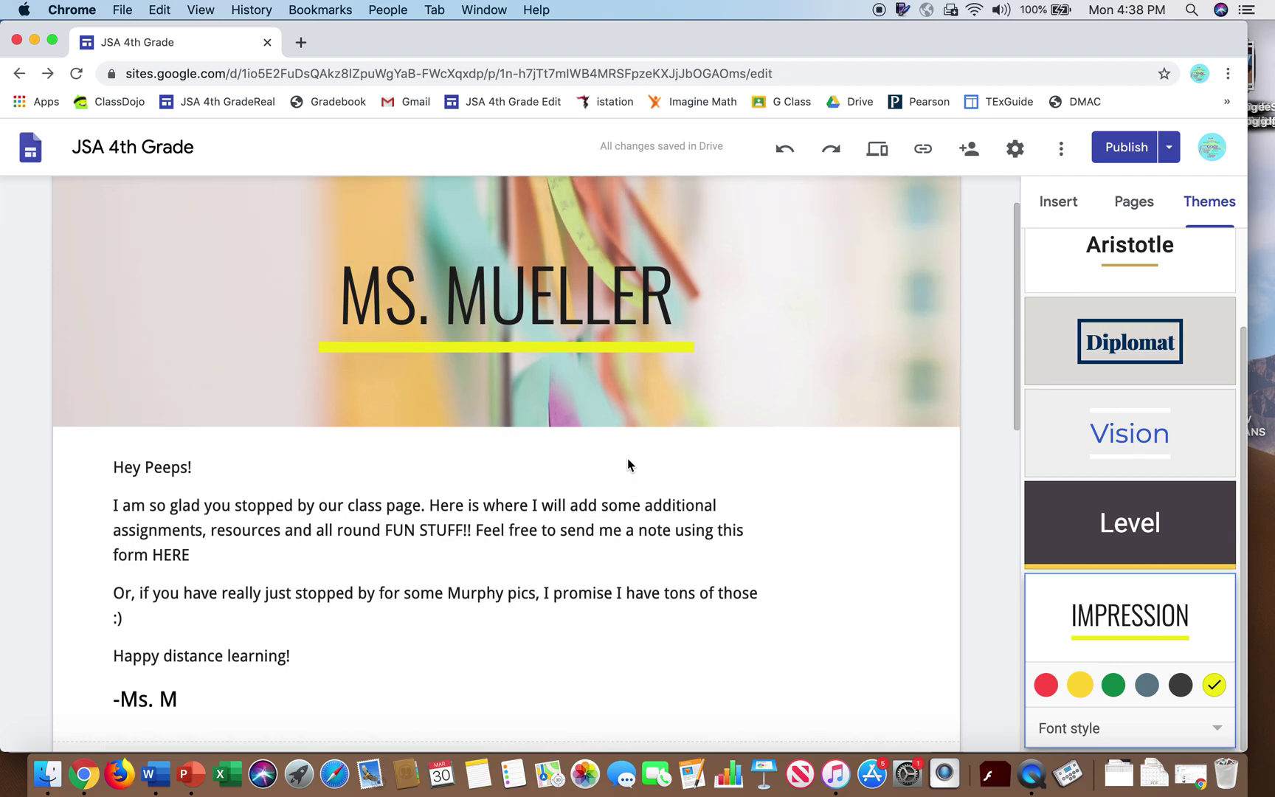